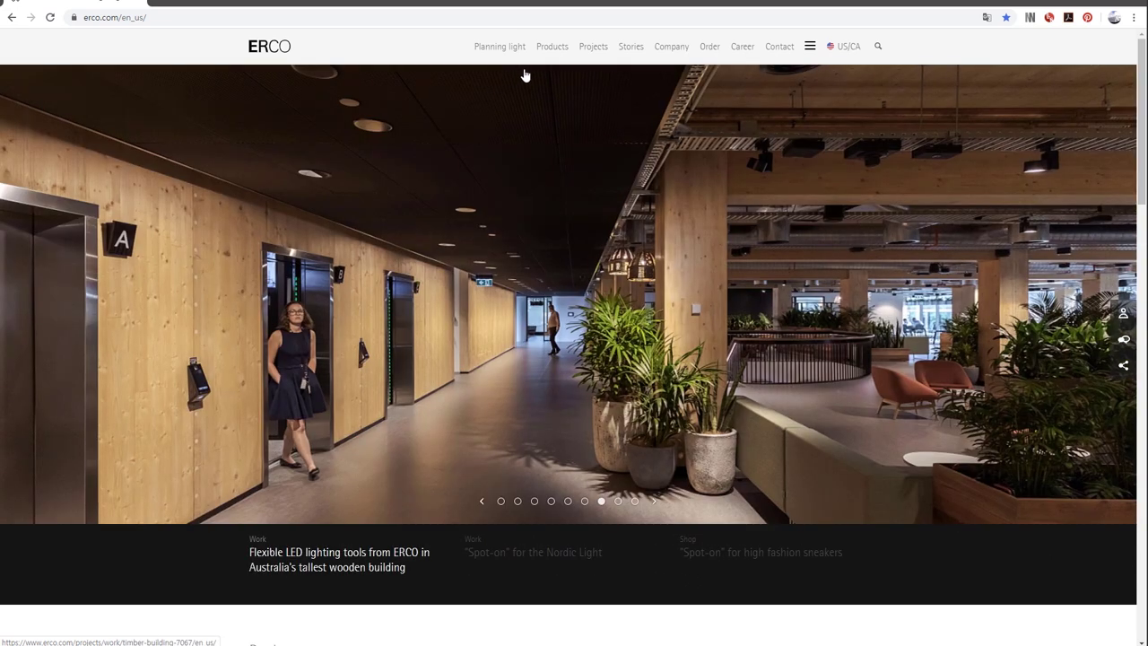
# Filter ERCO's full product list to Outdoor and Projectors, floodlights and wallwashers, showing seven luminaires
pyautogui.click(553, 50)
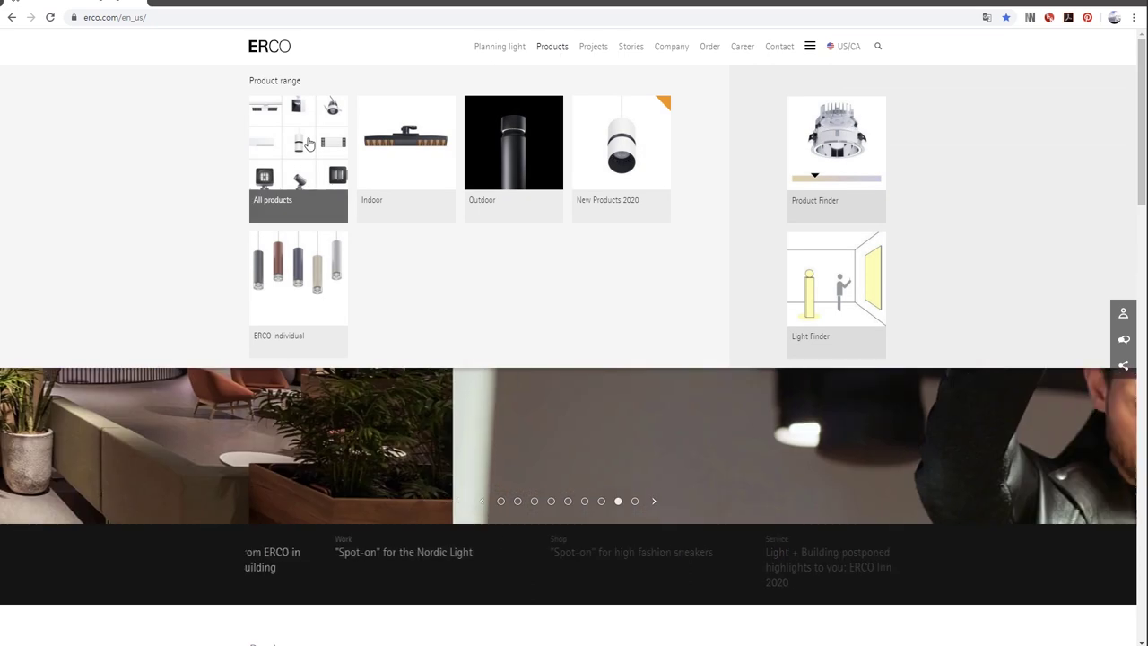
pyautogui.click(307, 145)
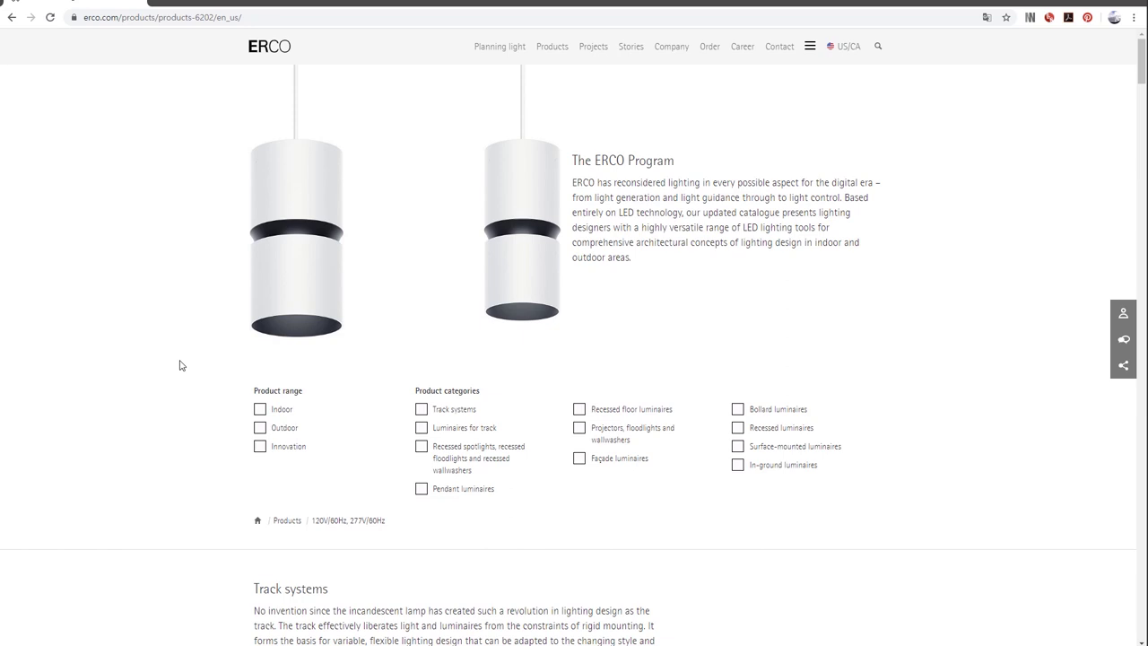
pyautogui.click(260, 429)
pyautogui.click(578, 428)
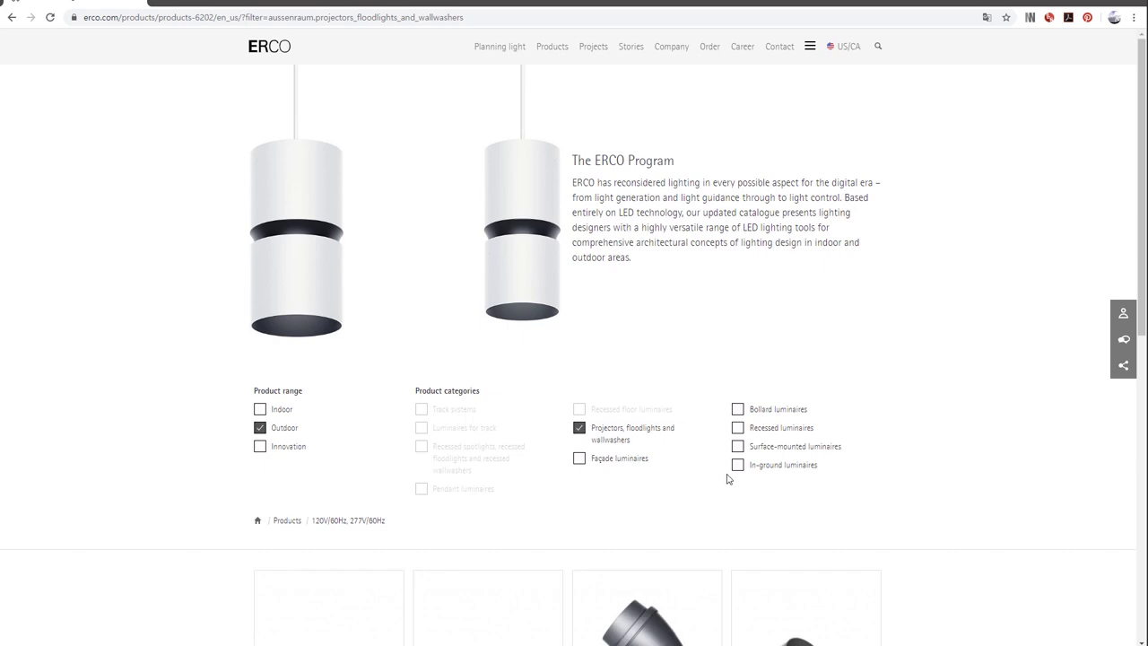
pyautogui.scroll(-1, 715, 488)
pyautogui.scroll(-3, 714, 488)
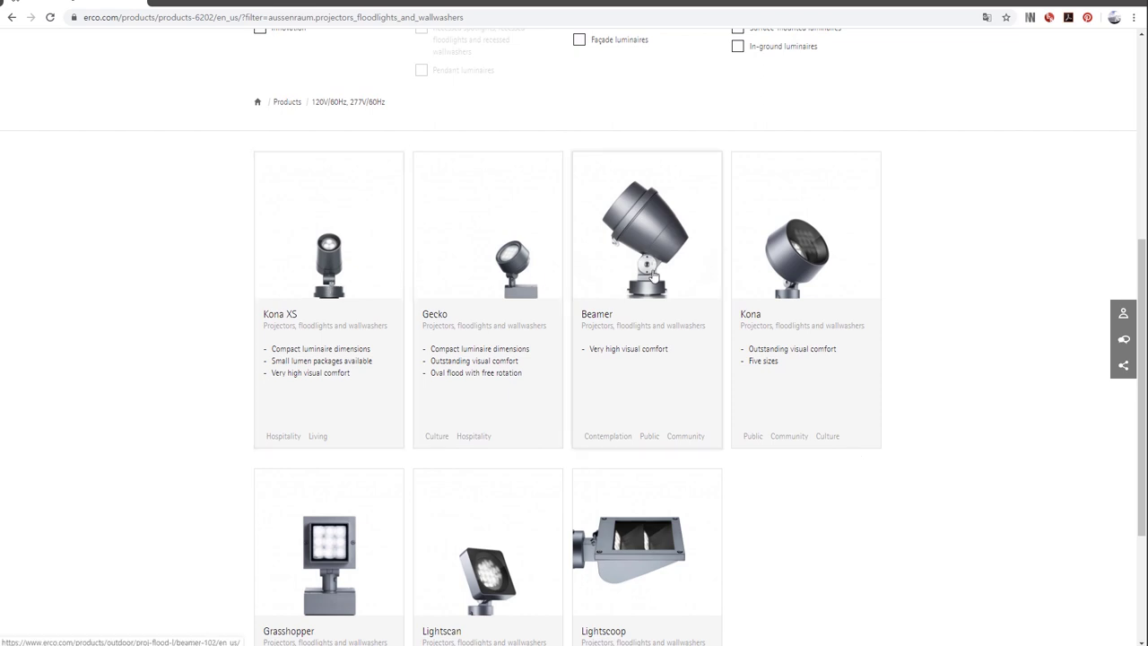
# Open the Beamer product page and go down to its Configure Beamer section
pyautogui.click(652, 247)
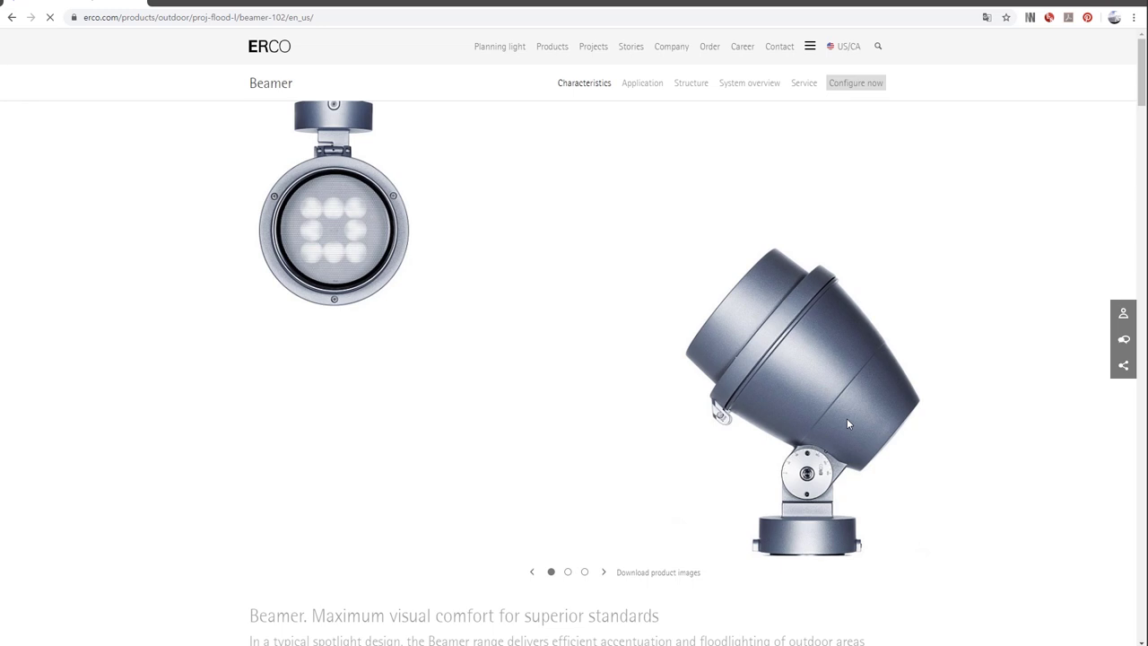
pyautogui.scroll(-3, 834, 444)
pyautogui.scroll(-2, 834, 448)
pyautogui.scroll(-3, 830, 449)
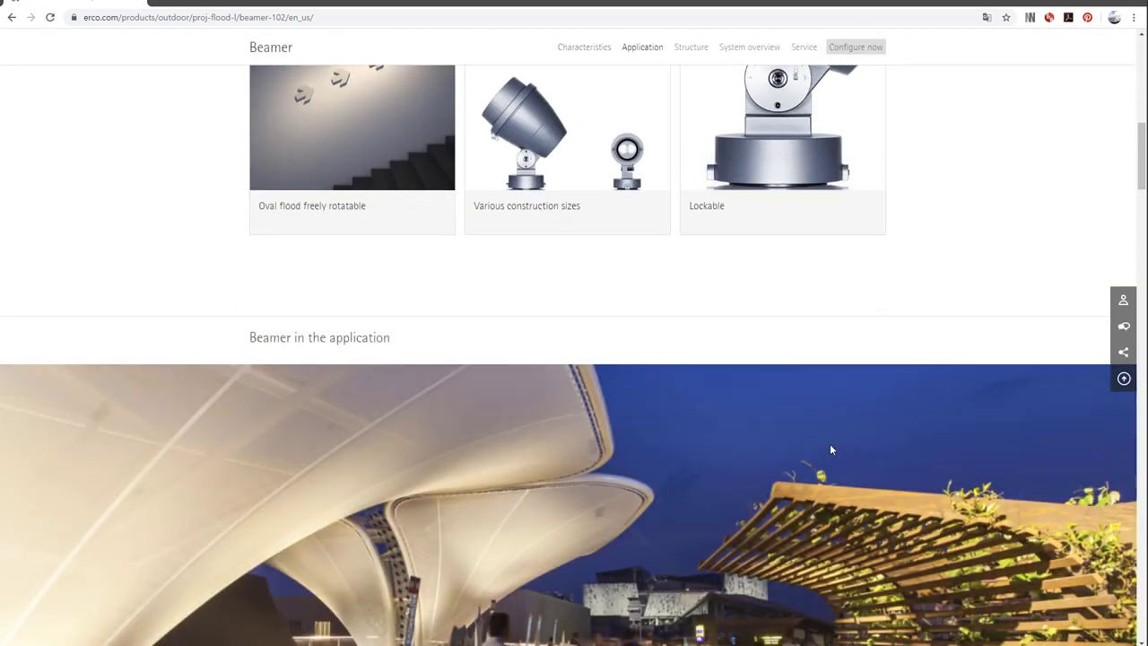
pyautogui.scroll(-6, 830, 448)
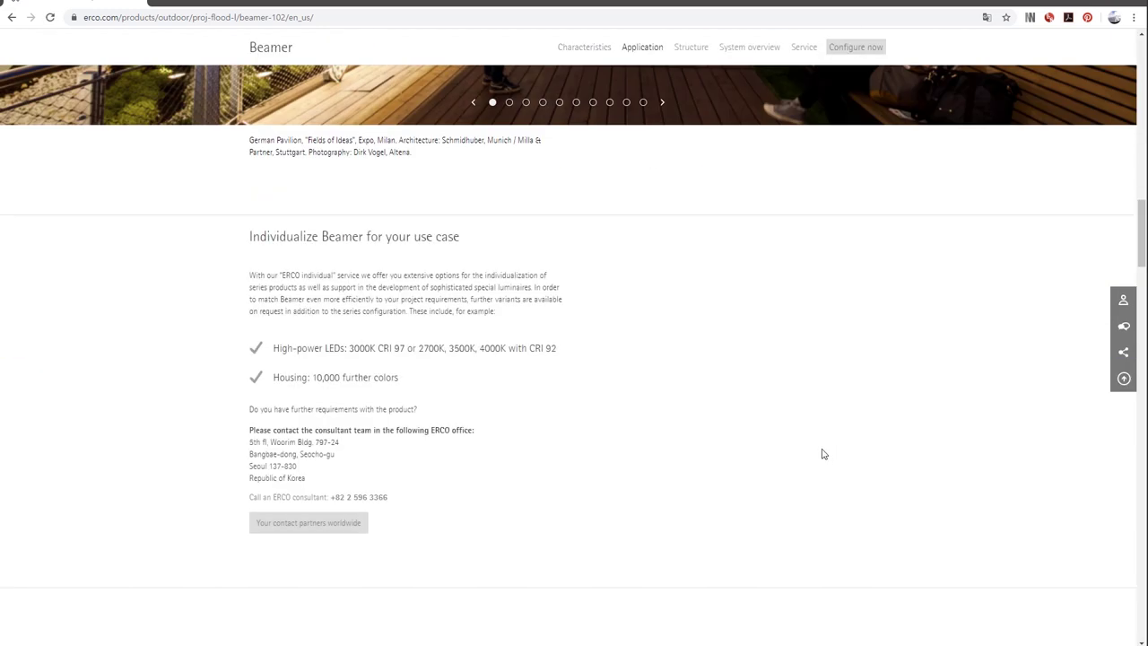
pyautogui.scroll(-6, 810, 457)
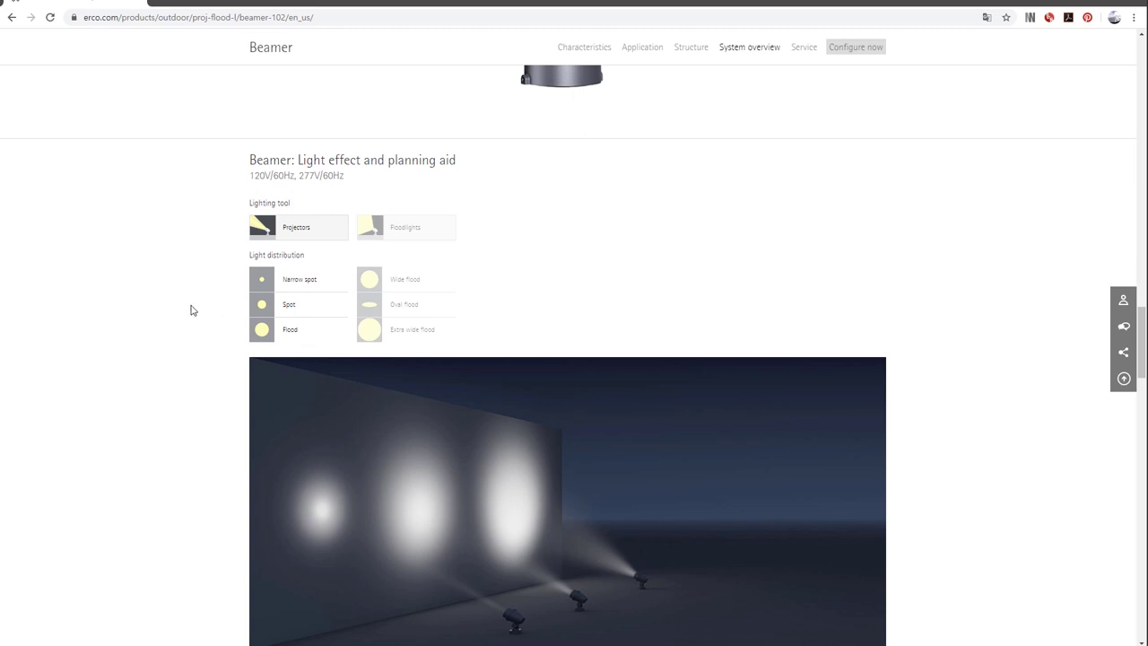
pyautogui.scroll(-3, 897, 290)
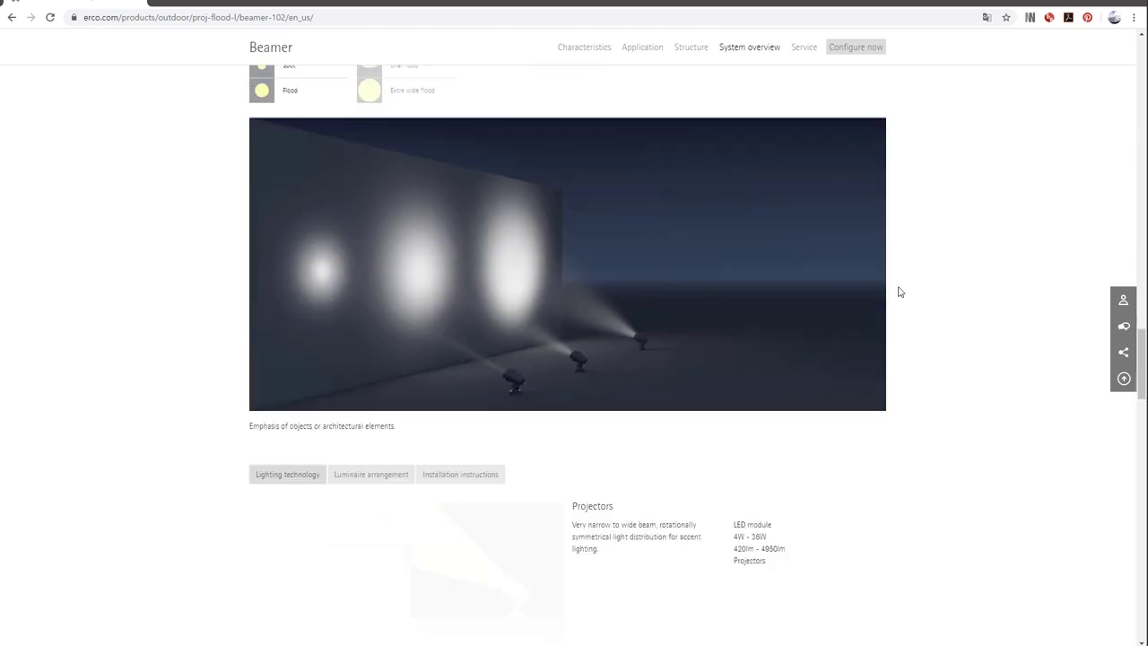
pyautogui.scroll(-5, 879, 366)
pyautogui.scroll(-3, 879, 368)
pyautogui.scroll(-1, 879, 368)
pyautogui.scroll(-3, 879, 361)
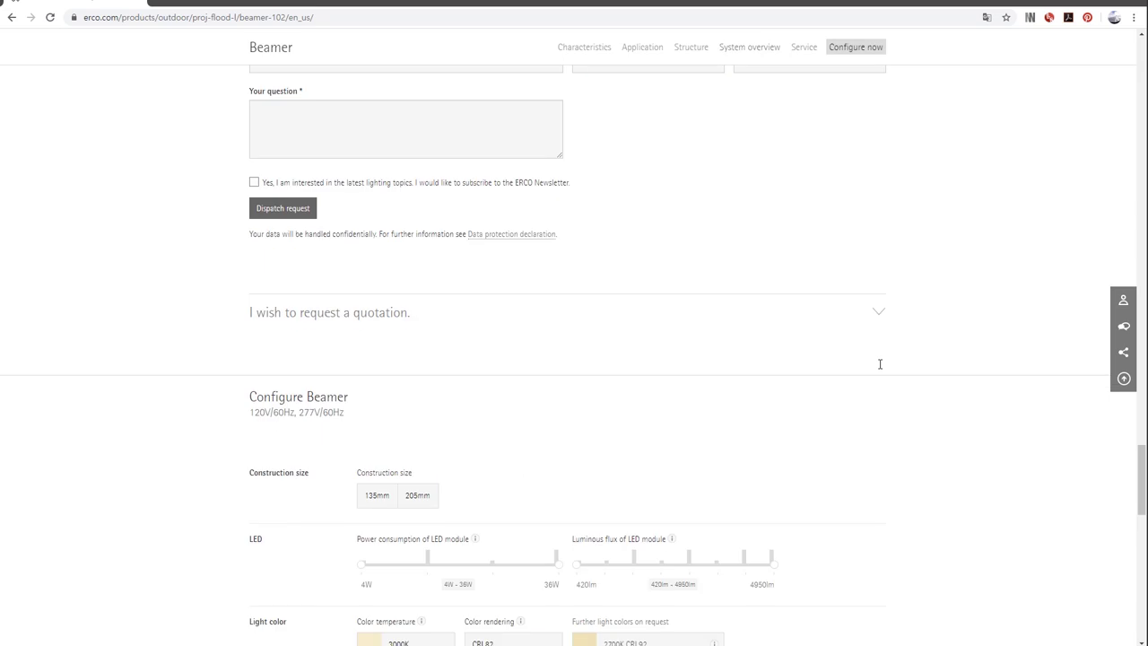
pyautogui.scroll(-5, 807, 368)
# Filter Beamer configurations to Spot and 4000K, leaving the 36W/205mm and 12W/135mm articles
pyautogui.click(390, 409)
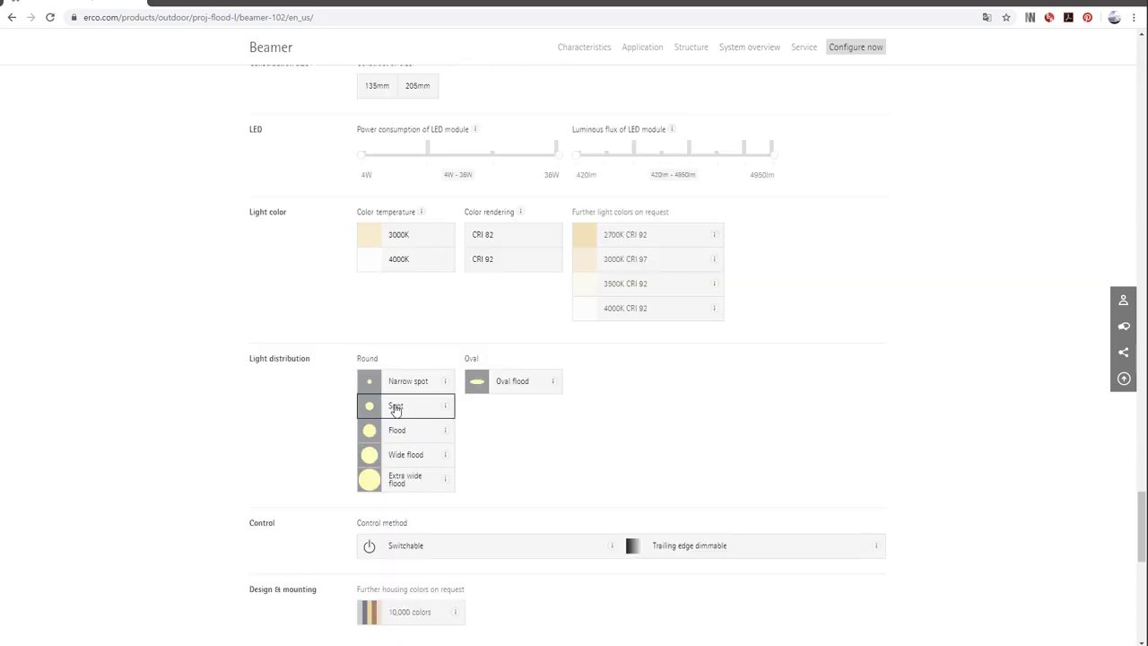
pyautogui.click(419, 269)
pyautogui.scroll(-3, 736, 395)
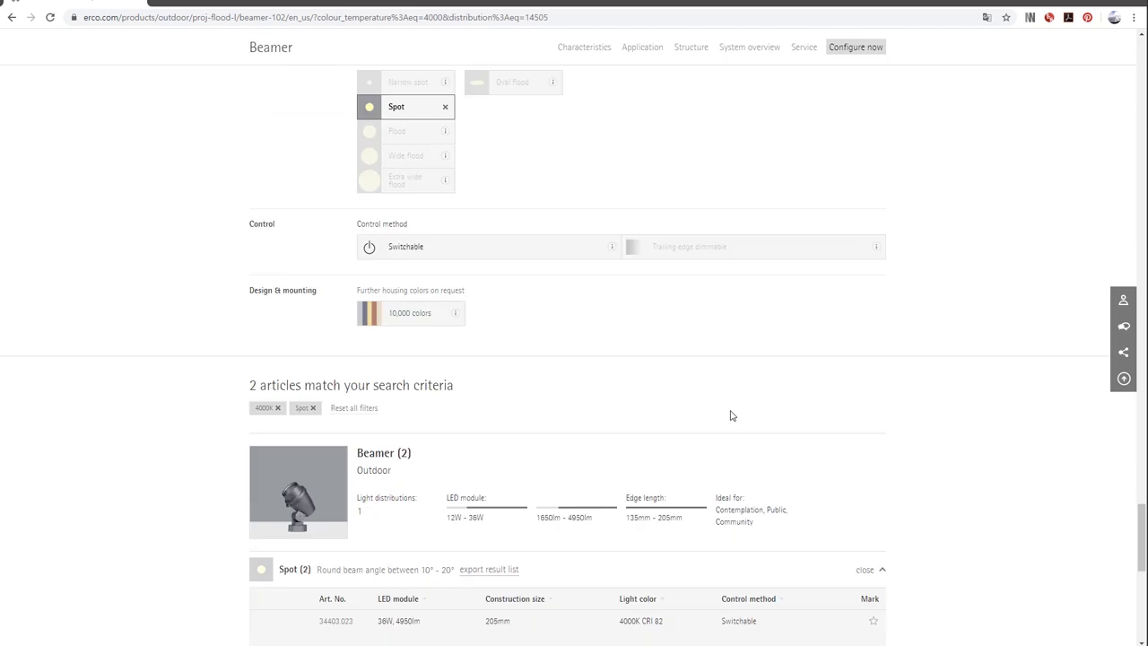
pyautogui.scroll(-2, 730, 415)
pyautogui.scroll(-2, 731, 415)
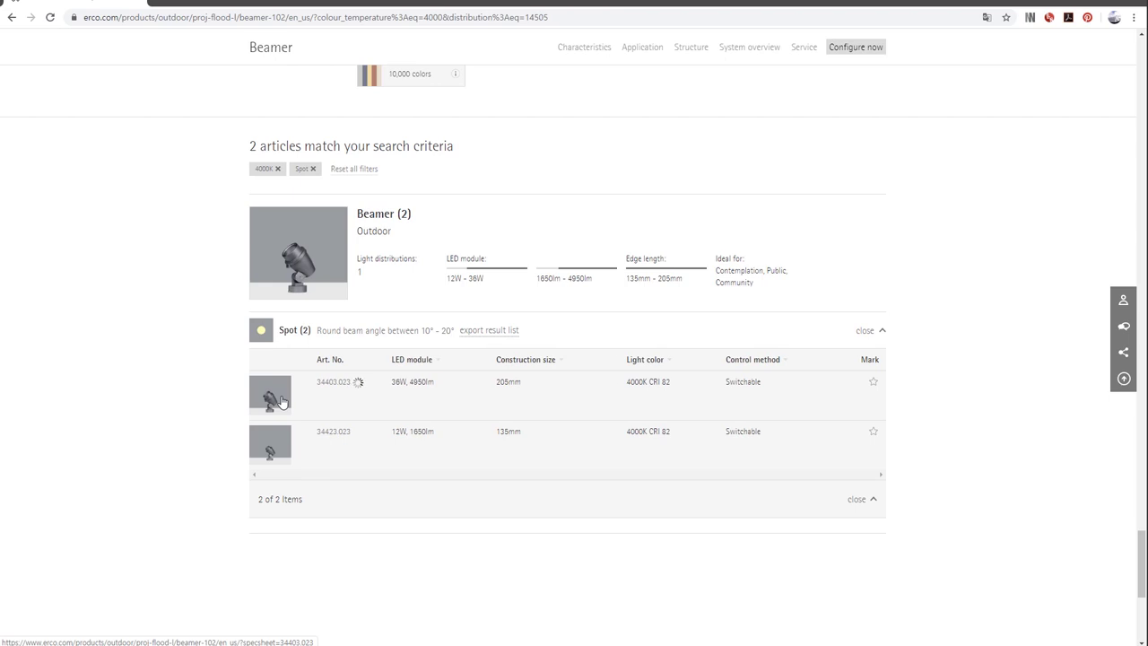
# Open article 34403.023's spec sheet and download its IES data file from Design data
pyautogui.click(359, 383)
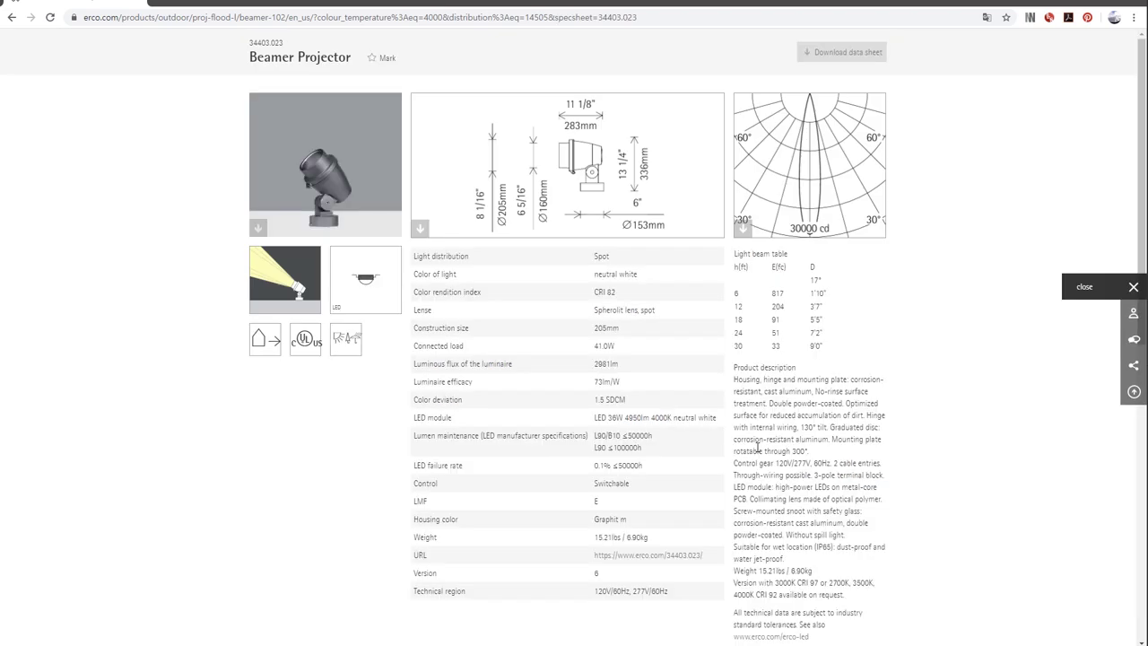
pyautogui.scroll(-5, 793, 450)
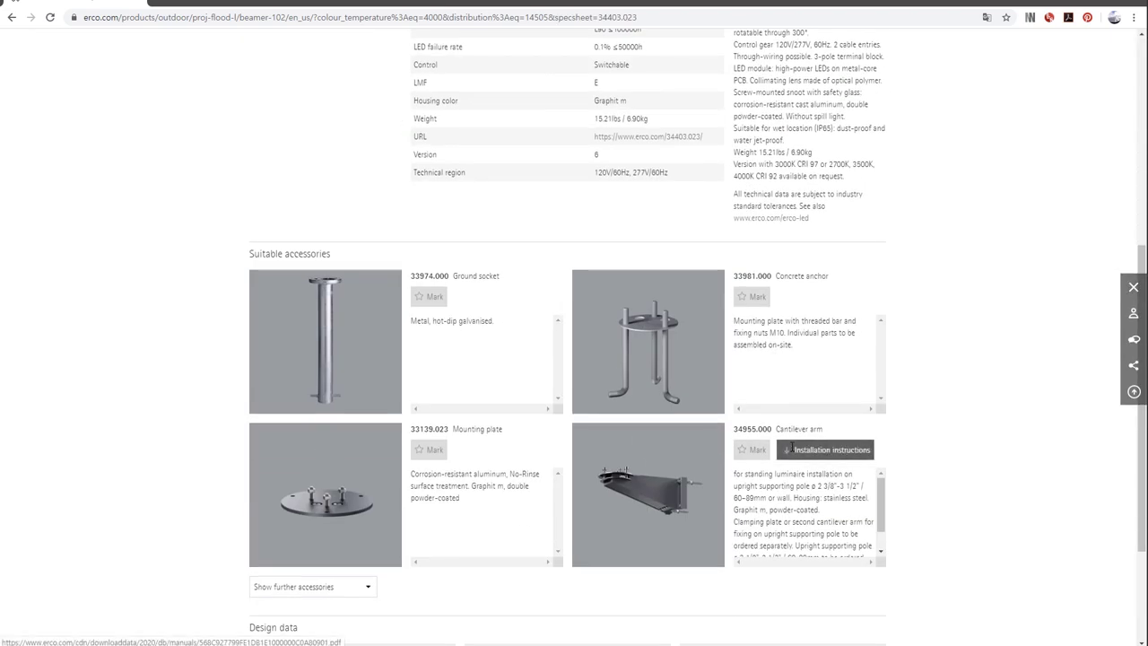
pyautogui.scroll(-2, 793, 452)
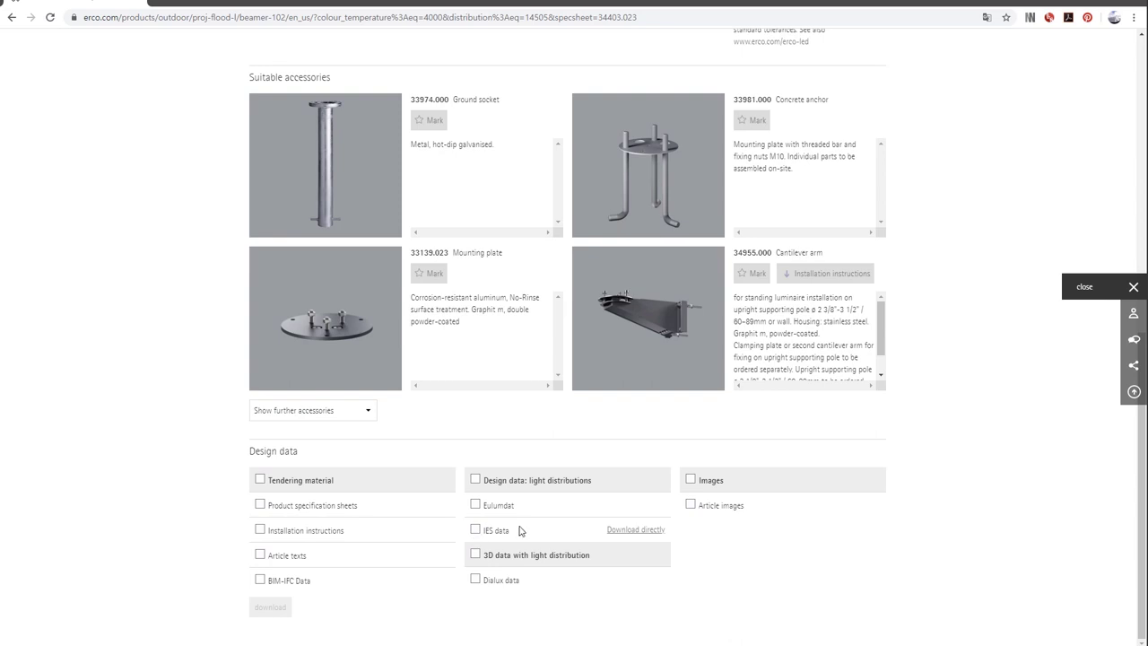
pyautogui.moveTo(567, 529)
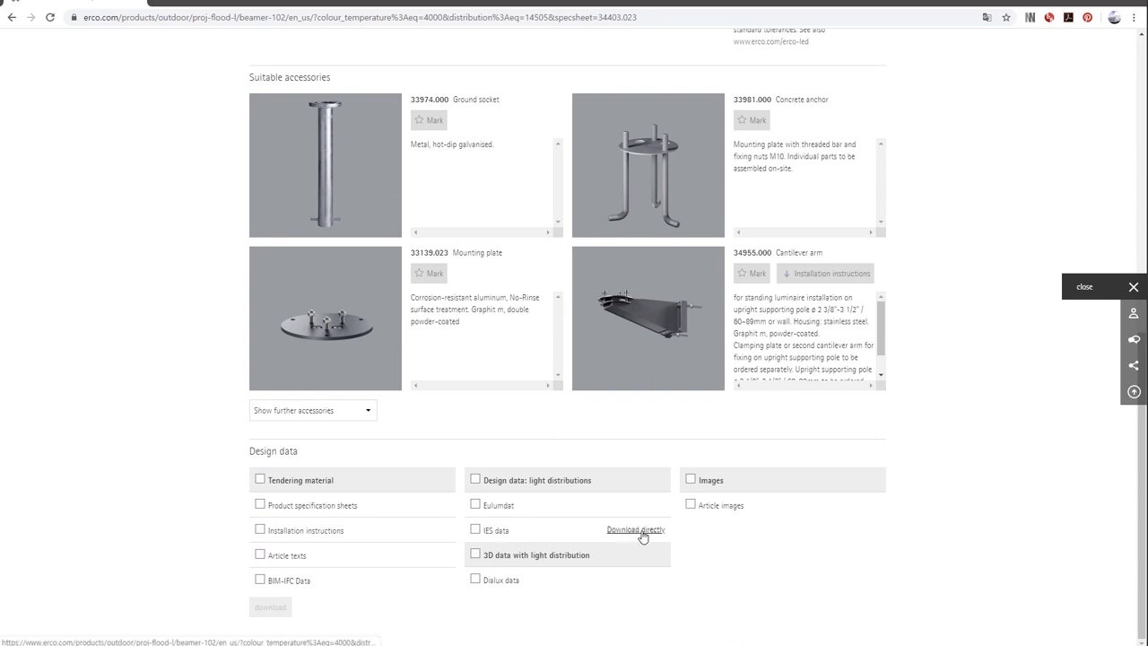
pyautogui.click(632, 531)
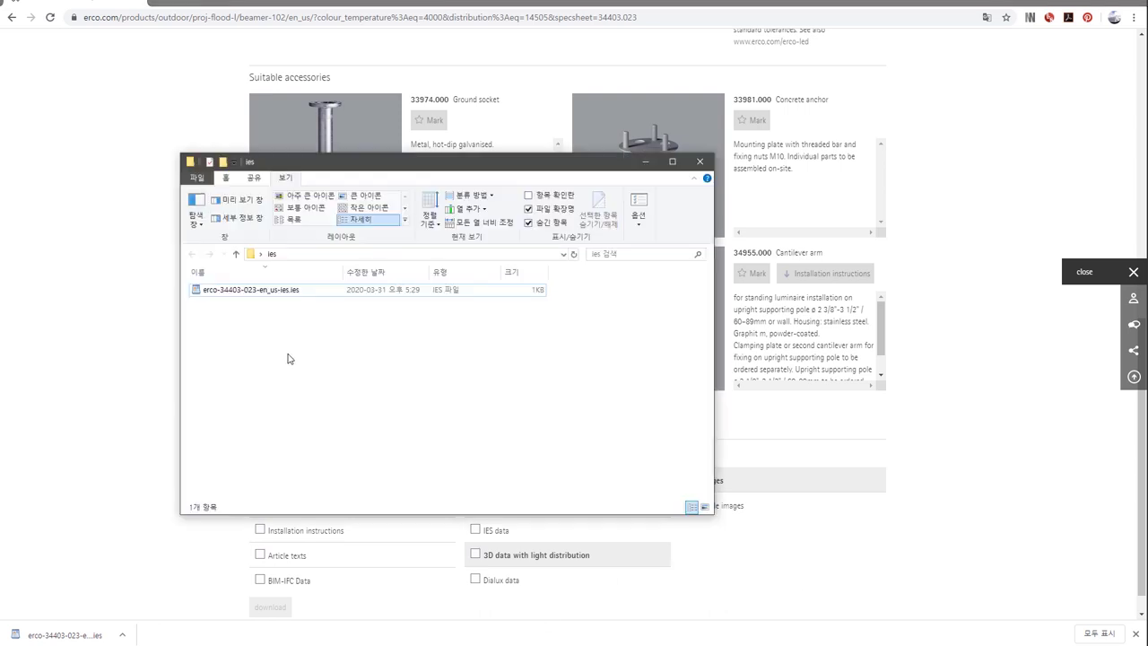
# Choose to open erco-34403-023-en_us-ies.ies with WordPad via Open with
pyautogui.moveTo(335, 360); pyautogui.dragTo(253, 292)
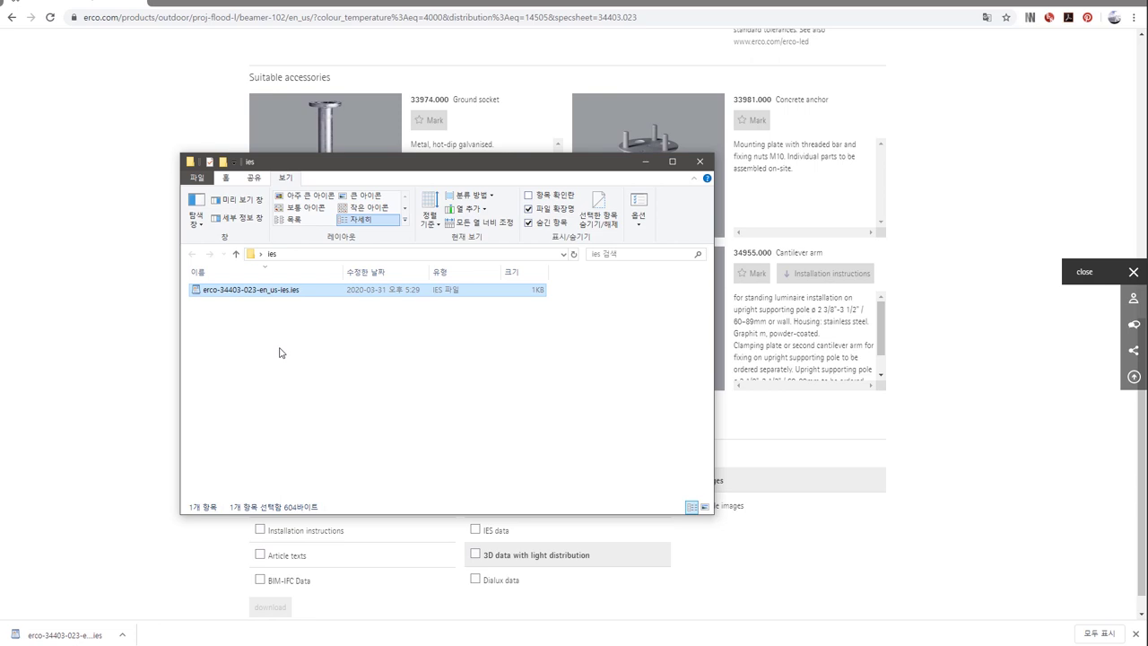
pyautogui.rightClick(269, 291)
pyautogui.click(348, 527)
pyautogui.click(534, 236)
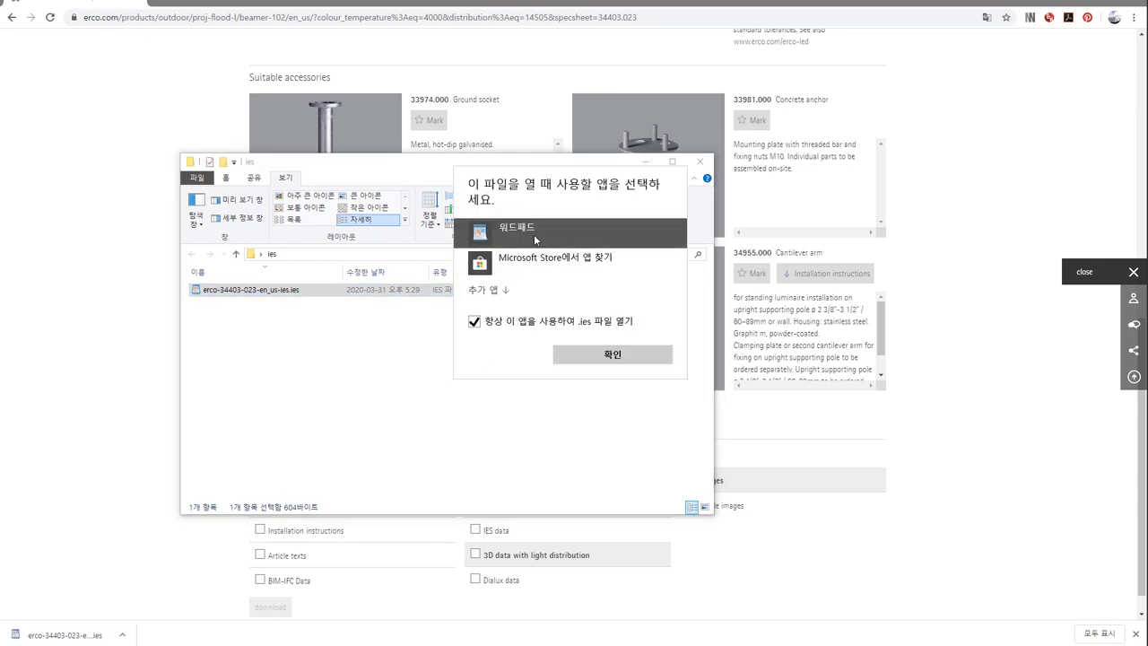
# View the .ies text in WordPad, close it and the ies folder, then minimize Chrome
pyautogui.doubleClick(535, 236)
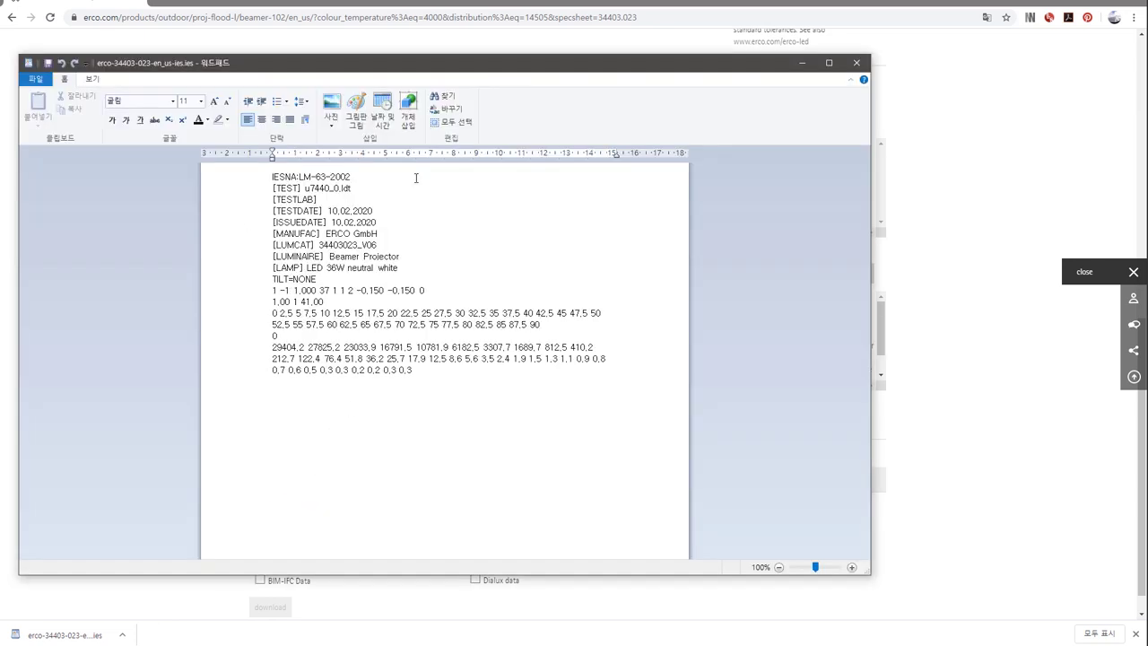
pyautogui.hotkey('alt', 'F4')
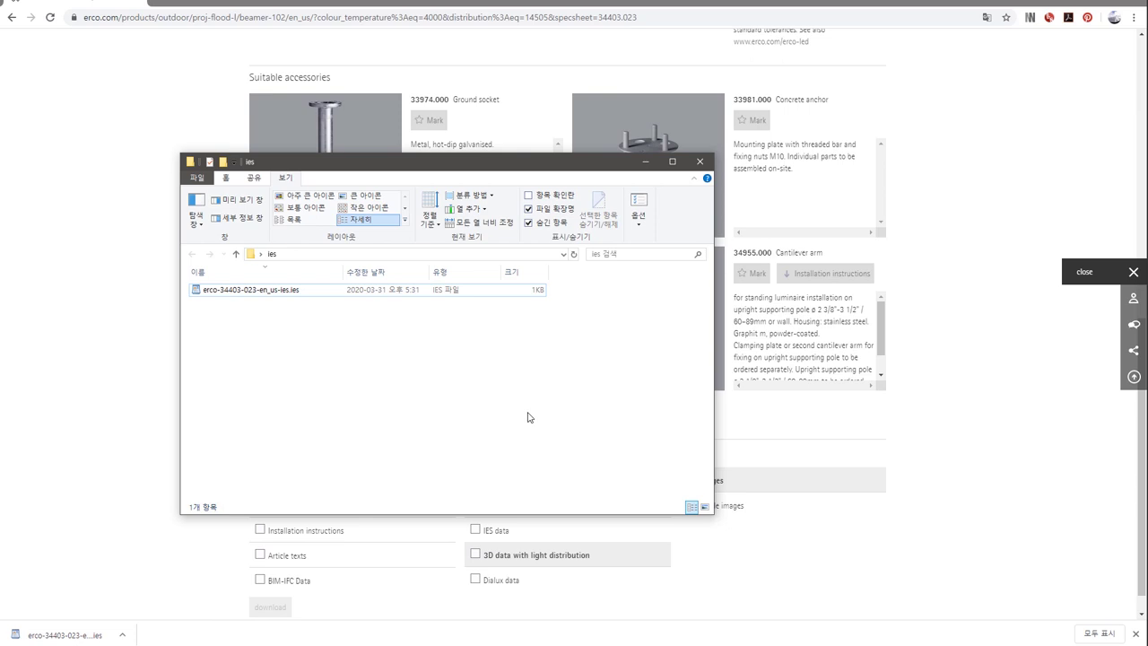
pyautogui.click(700, 161)
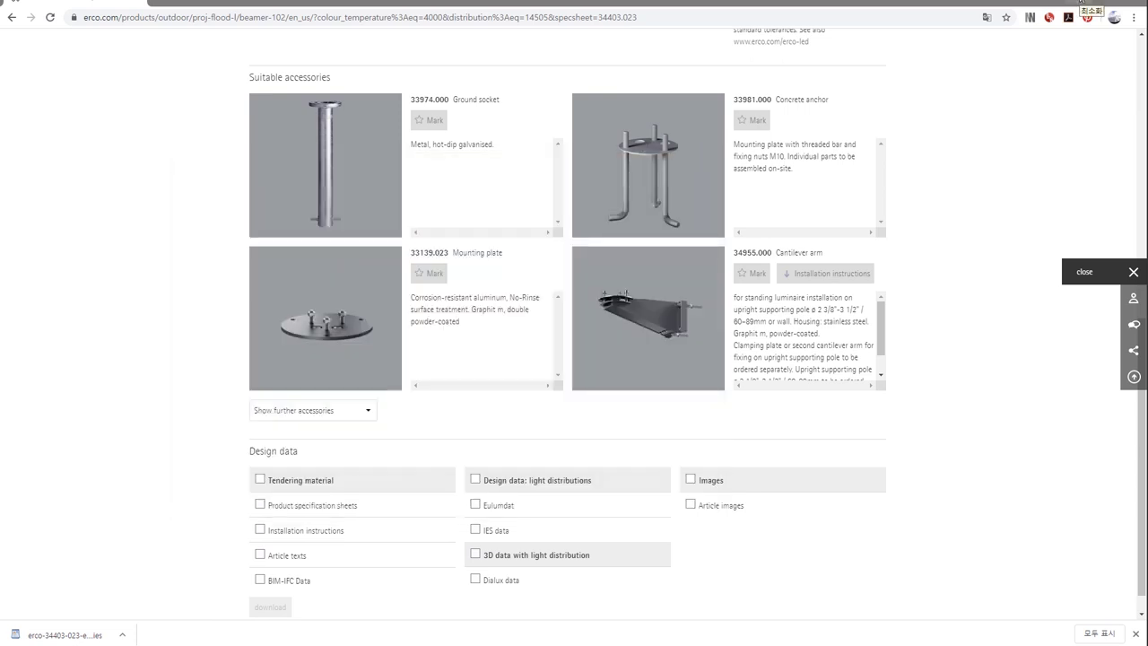
pyautogui.click(1082, 4)
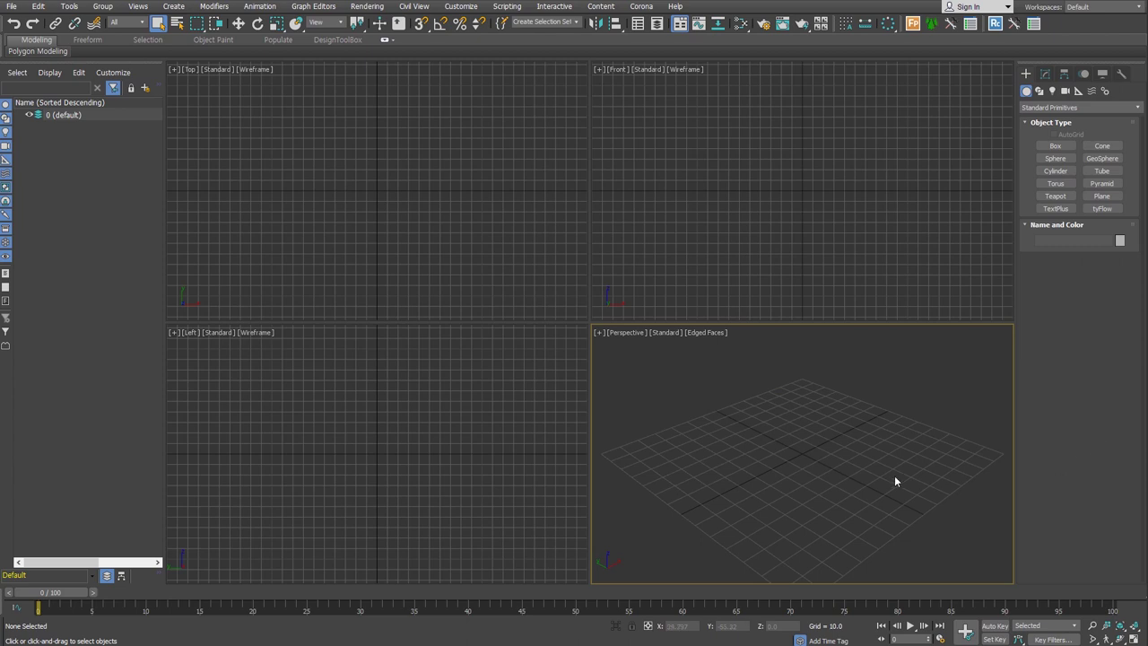
# Place a two_L lamp pole from the object library into the scene
pyautogui.scroll(-5, 894, 482)
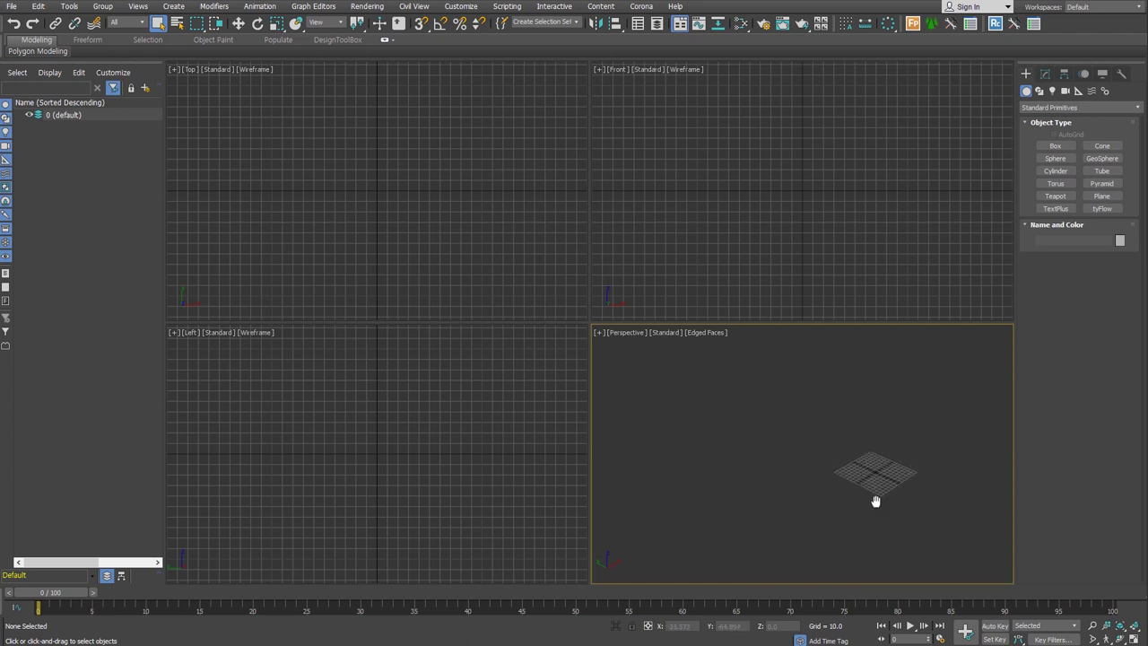
pyautogui.moveTo(876, 499); pyautogui.dragTo(827, 485, button='middle')
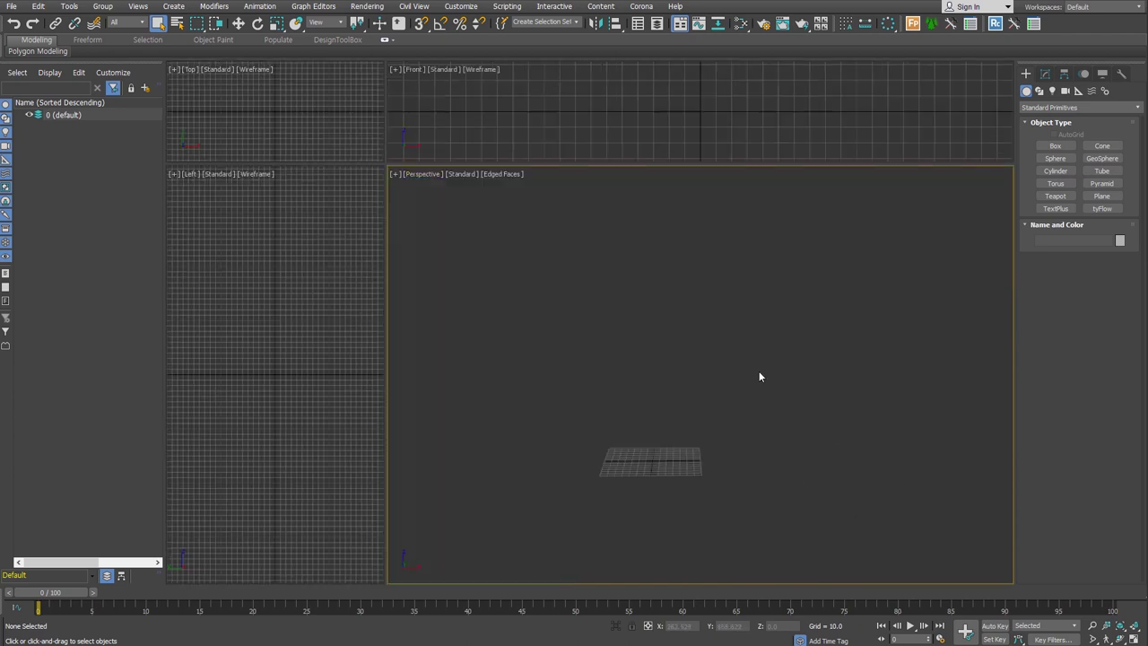
pyautogui.click(1056, 196)
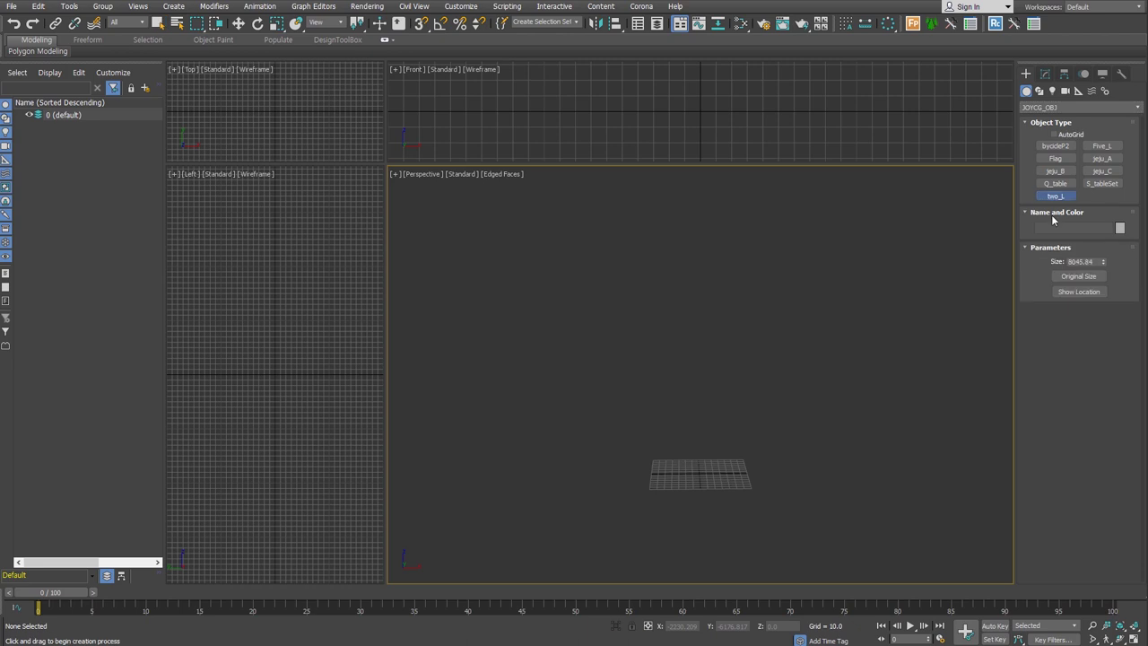
pyautogui.click(1079, 276)
pyautogui.scroll(-5, 838, 417)
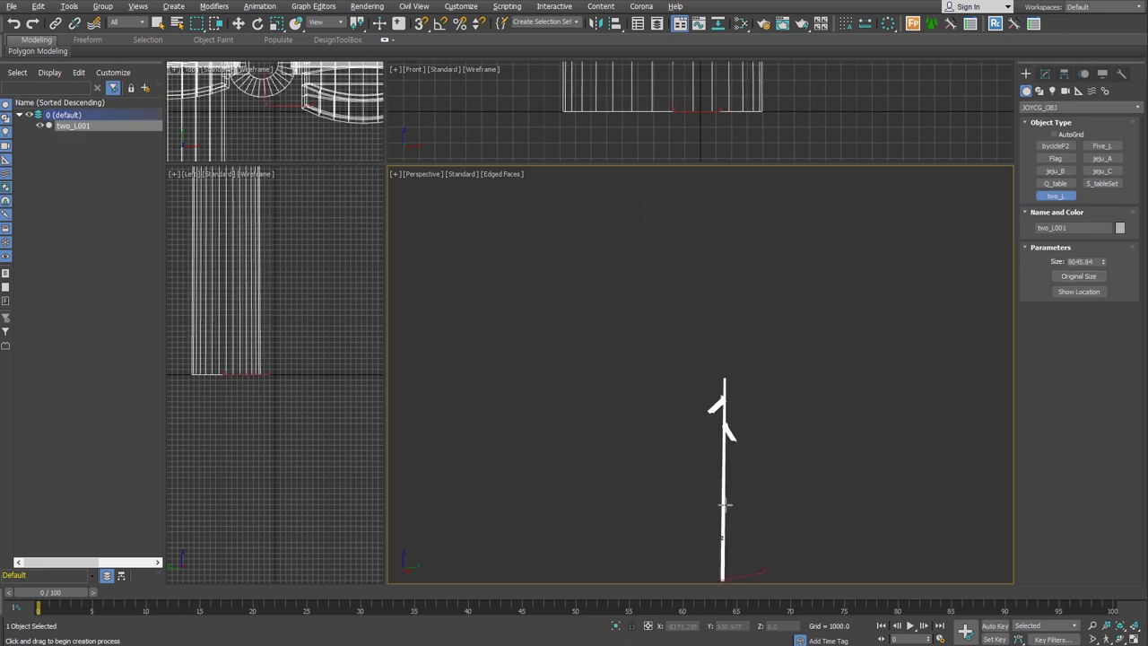
pyautogui.click(653, 413)
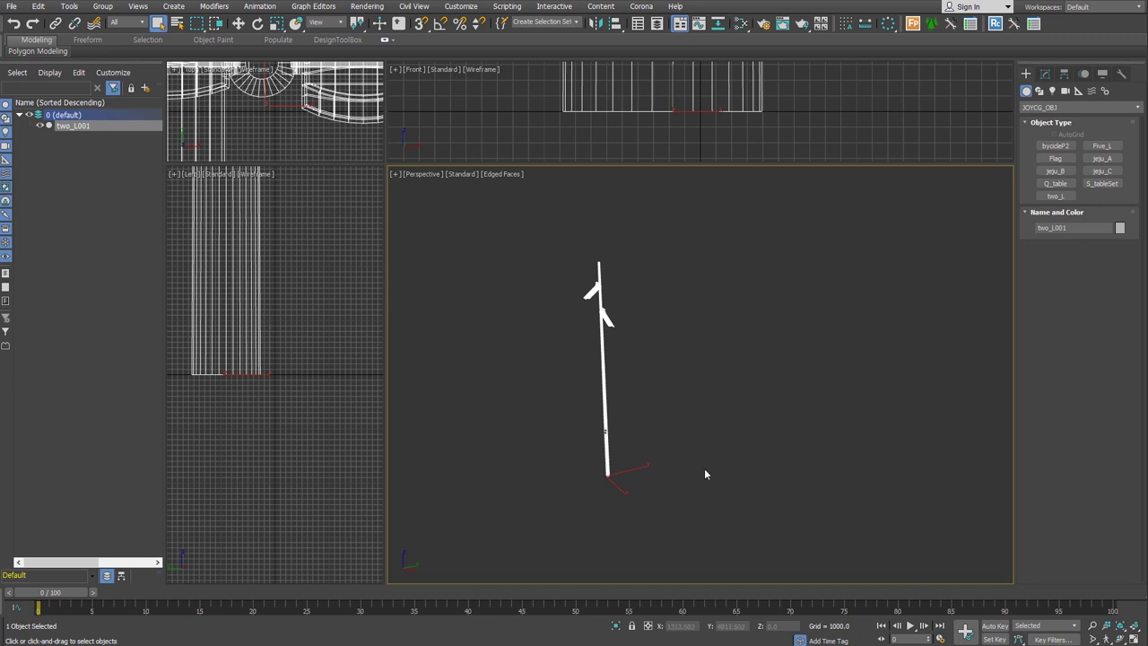
# Place a jeju_C statue beside the pole and switch to moving it
pyautogui.click(1101, 170)
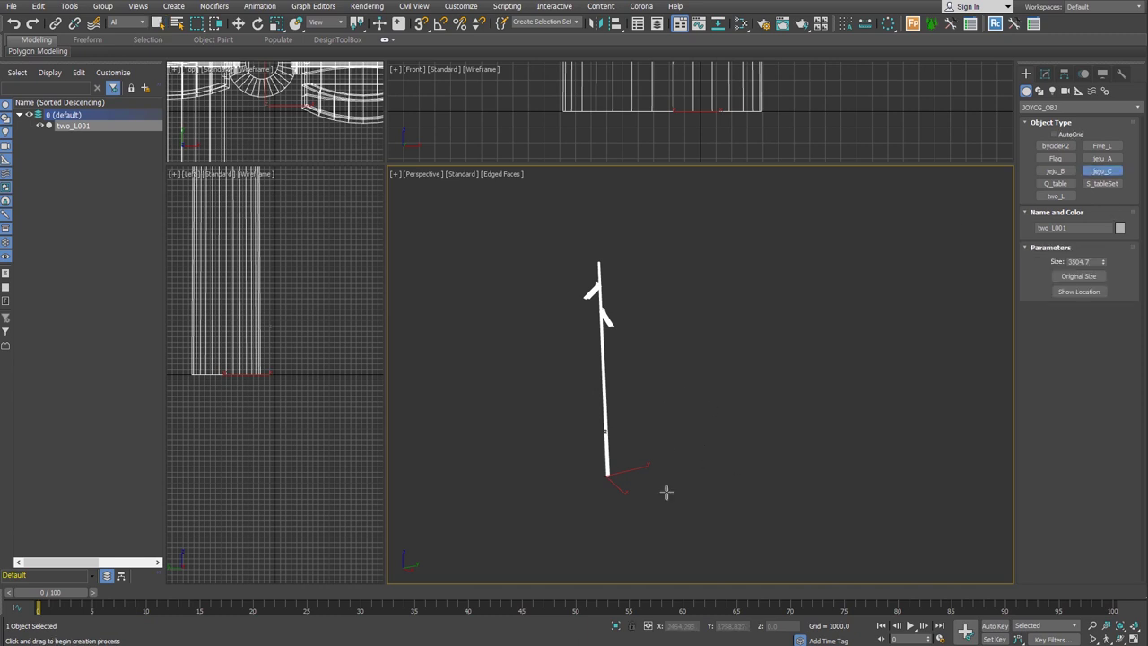
pyautogui.click(667, 475)
pyautogui.rightClick(668, 411)
pyautogui.click(695, 419)
pyautogui.keyDown('alt'); pyautogui.moveTo(686, 468); pyautogui.dragTo(690, 449, button='middle'); pyautogui.keyUp('alt')
# Frame the statue, hide the home grid and set the main viewport to Right view
pyautogui.press('f')
pyautogui.press('z')
pyautogui.scroll(-2, 708, 434)
pyautogui.press('g')
pyautogui.press('r')
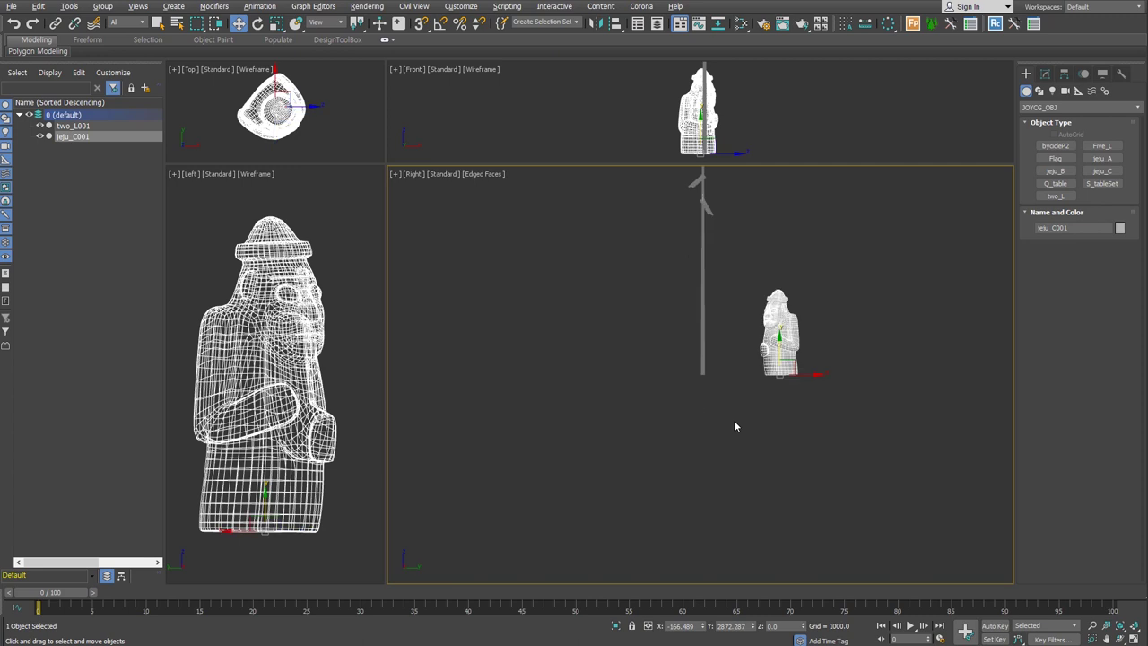
pyautogui.scroll(2, 707, 384)
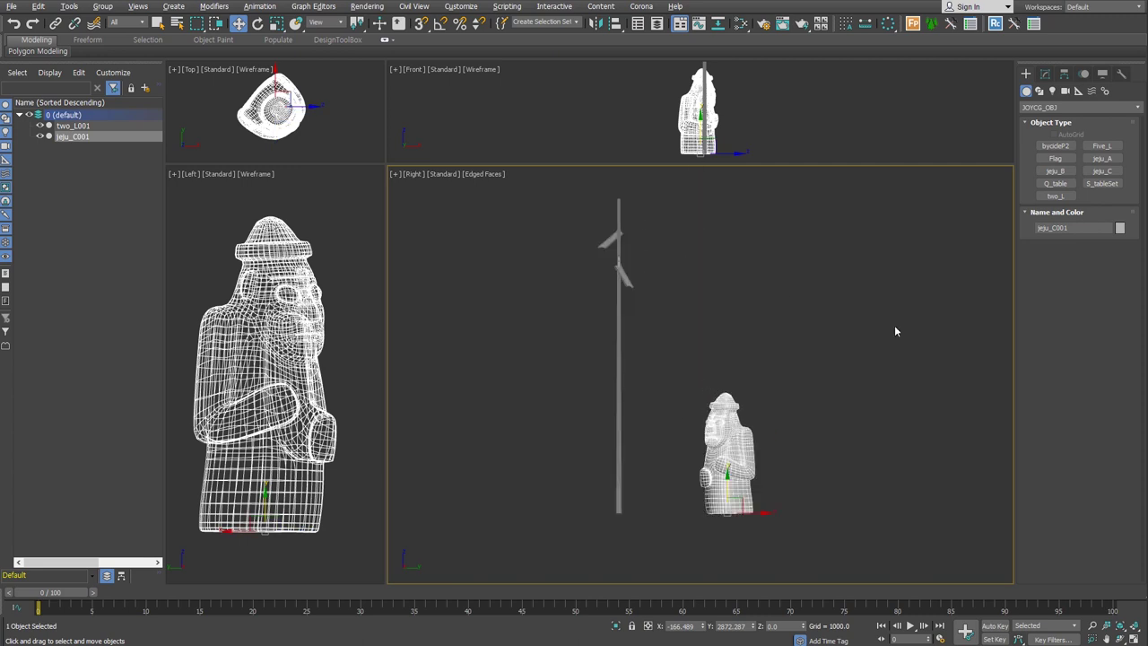
# Create a VRayIES light dragged from the lamp head down to the statue
pyautogui.click(1053, 94)
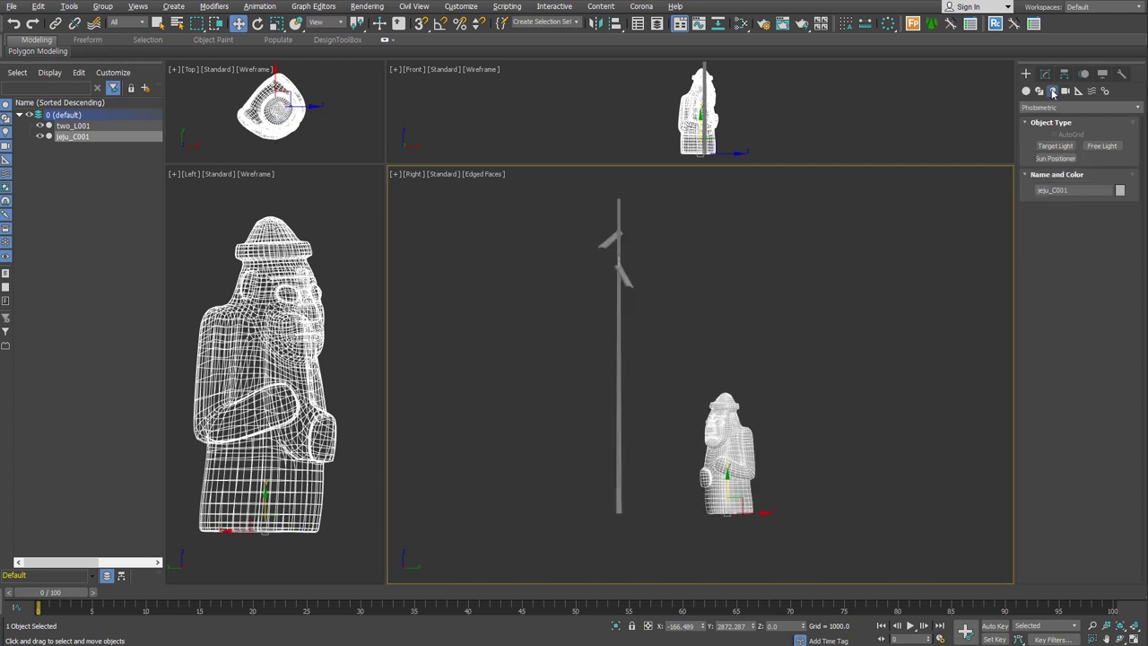
pyautogui.click(1059, 108)
pyautogui.click(1053, 163)
pyautogui.click(1102, 146)
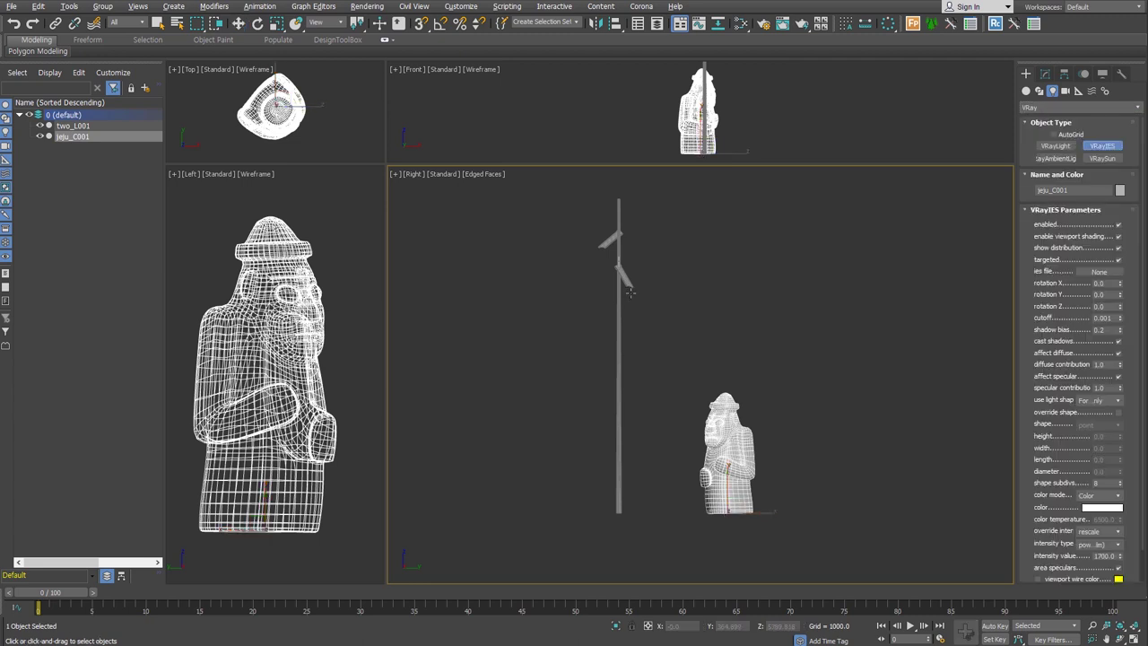
pyautogui.moveTo(630, 291); pyautogui.dragTo(750, 487)
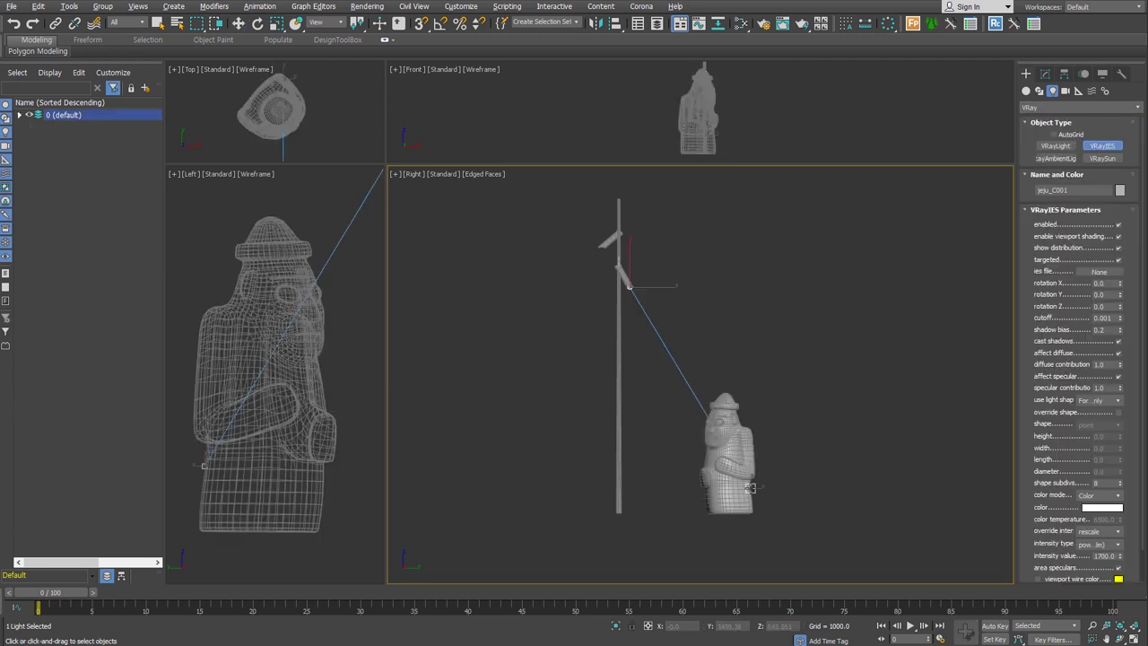
# Check the IES light's target at the statue and the light at the lamp head from an angled view
pyautogui.keyDown('alt'); pyautogui.moveTo(733, 473); pyautogui.dragTo(704, 451, button='middle'); pyautogui.keyUp('alt')
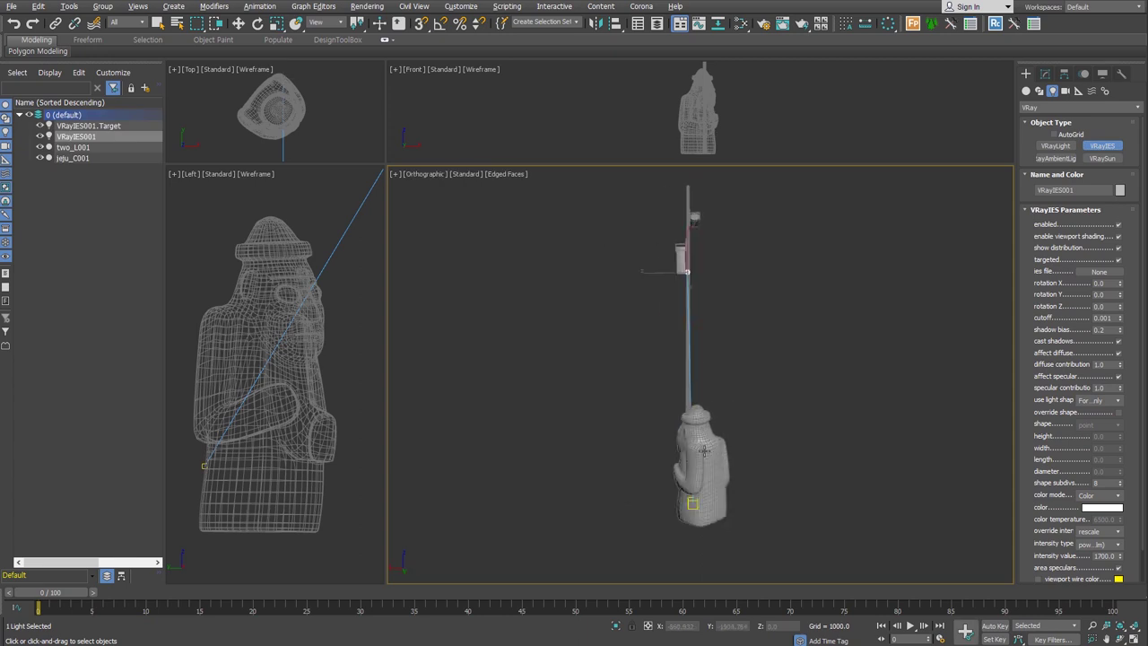
pyautogui.press('w')
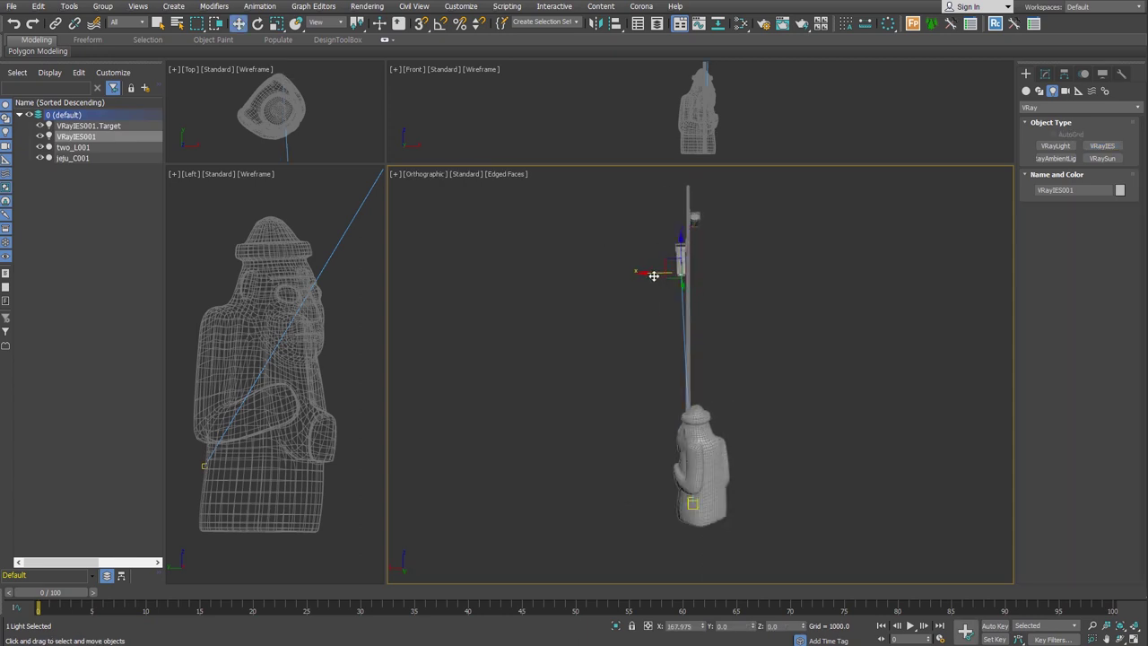
pyautogui.click(692, 504)
pyautogui.keyDown('alt'); pyautogui.moveTo(601, 427); pyautogui.dragTo(707, 432, button='middle'); pyautogui.keyUp('alt')
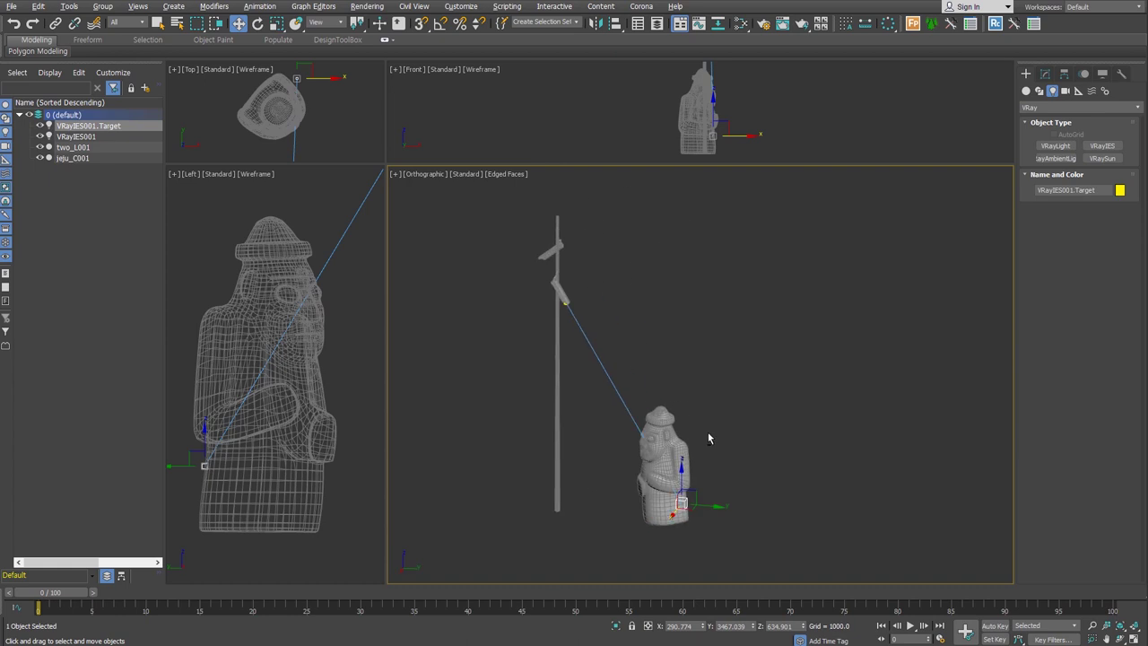
pyautogui.click(562, 298)
pyautogui.scroll(2, 607, 354)
pyautogui.scroll(2, 597, 343)
pyautogui.scroll(3, 572, 339)
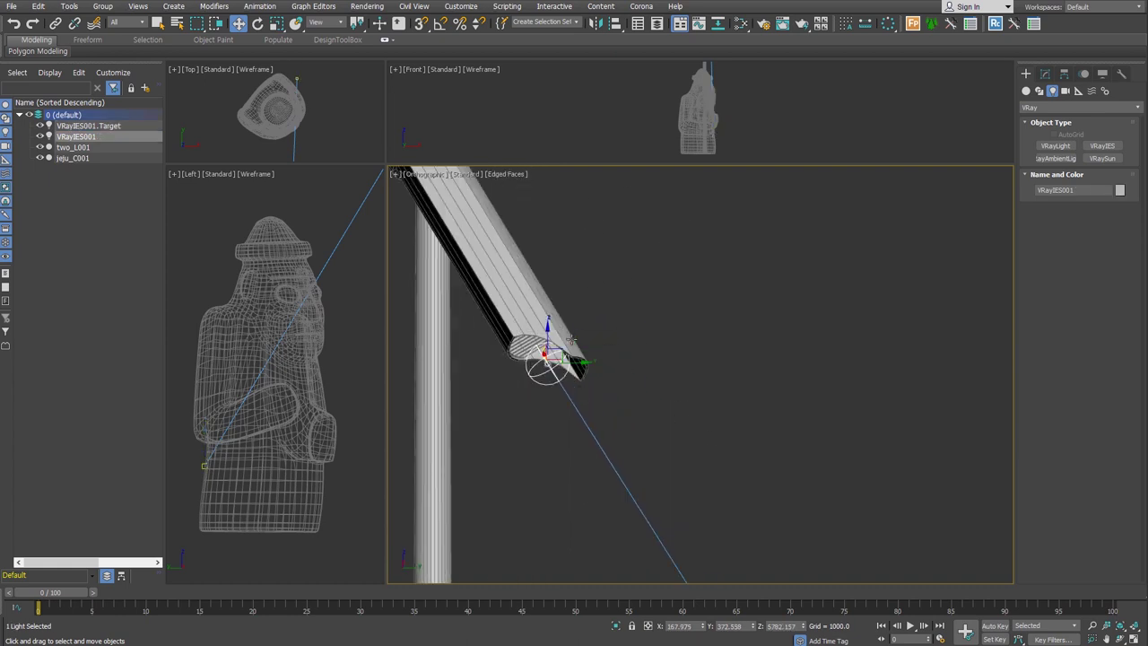
pyautogui.scroll(-3, 576, 395)
pyautogui.scroll(-3, 628, 382)
pyautogui.scroll(-3, 695, 421)
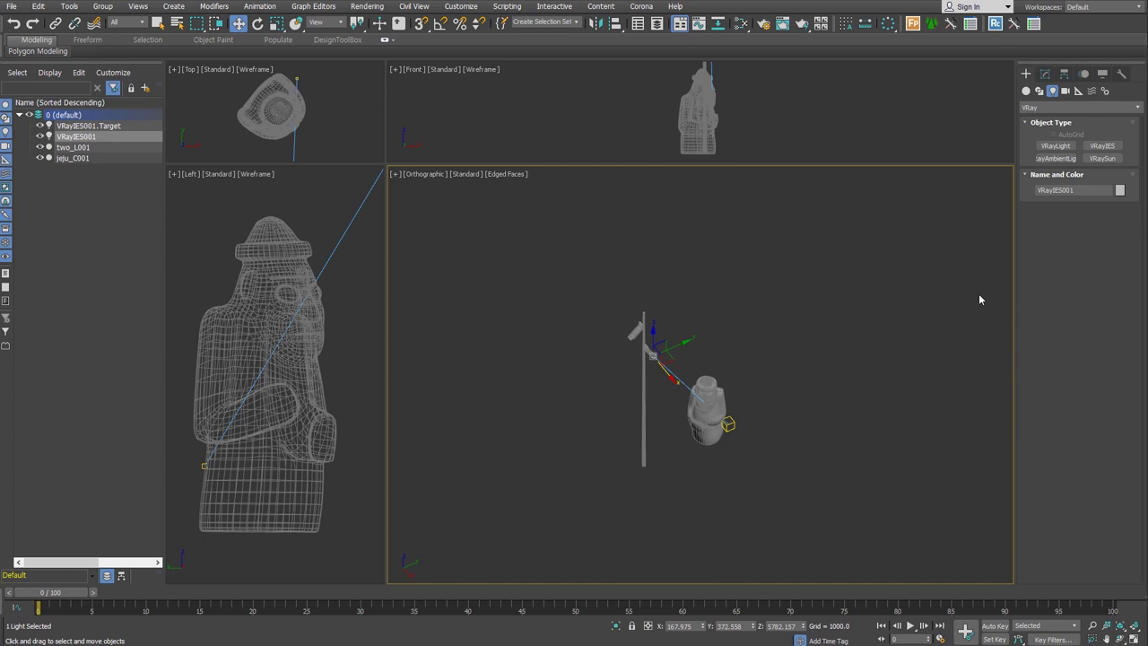
pyautogui.click(1026, 91)
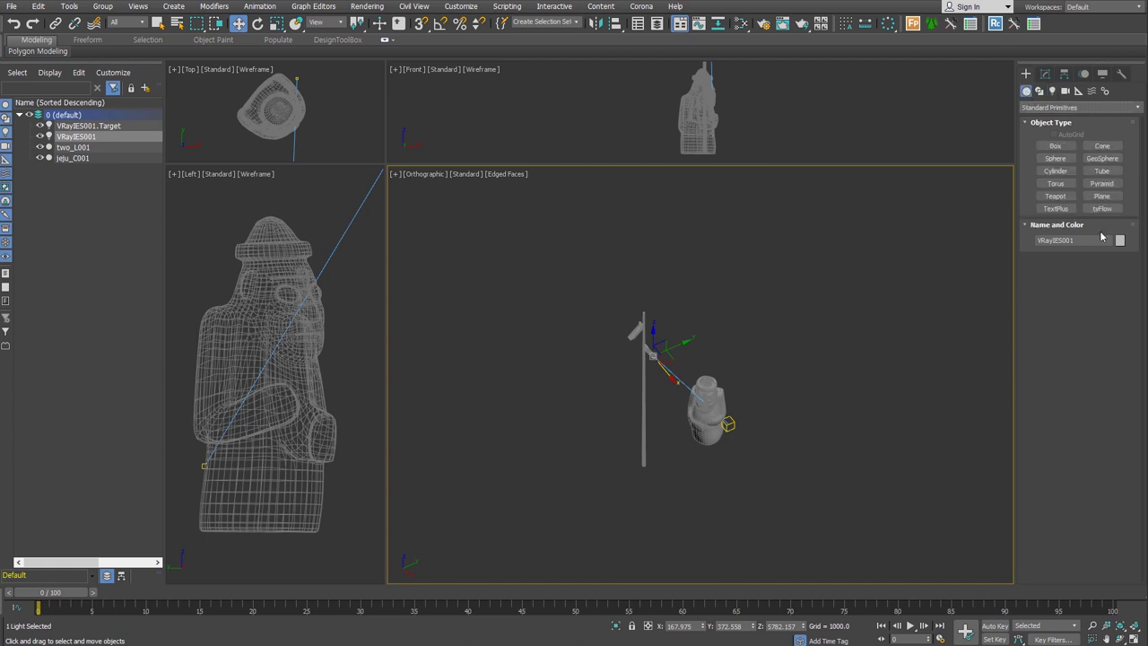
# Draw a Plane001 floor plane beneath the pole and statue
pyautogui.click(1101, 195)
pyautogui.moveTo(675, 393); pyautogui.dragTo(663, 533)
pyautogui.moveTo(1087, 389); pyautogui.dragTo(1049, 387)
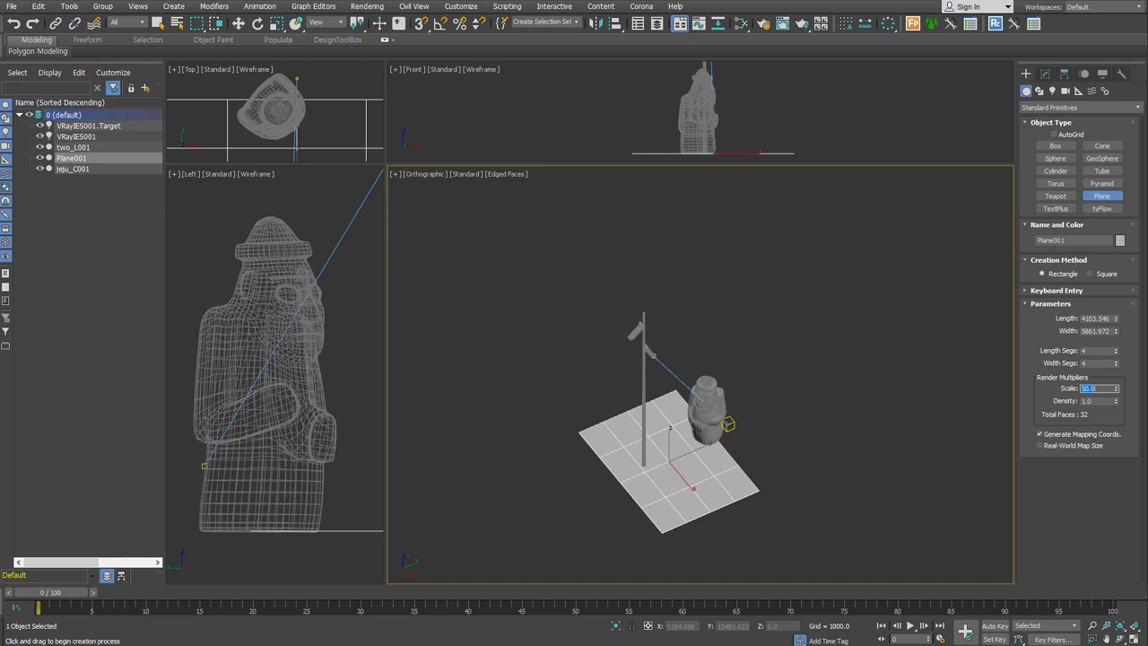
# Orbit to a lower angle in Perspective view with the safe frame shown
pyautogui.keyDown('alt'); pyautogui.moveTo(761, 512); pyautogui.dragTo(744, 469, button='middle'); pyautogui.keyUp('alt')
pyautogui.press('p')
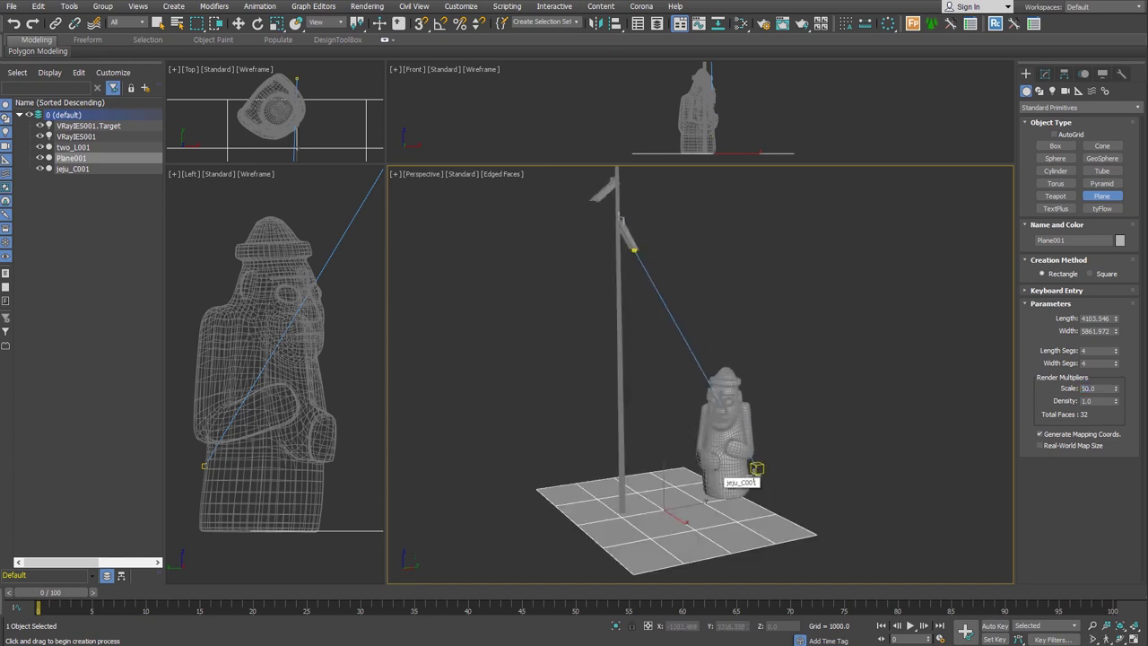
pyautogui.hotkey('shift', 'f')
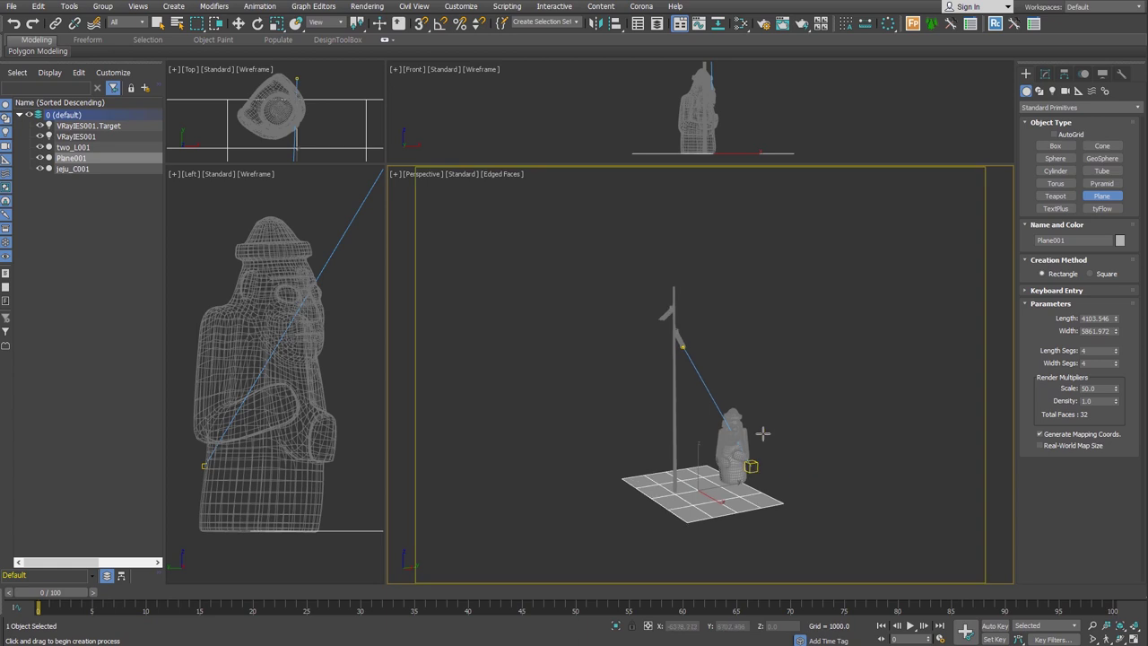
pyautogui.click(763, 24)
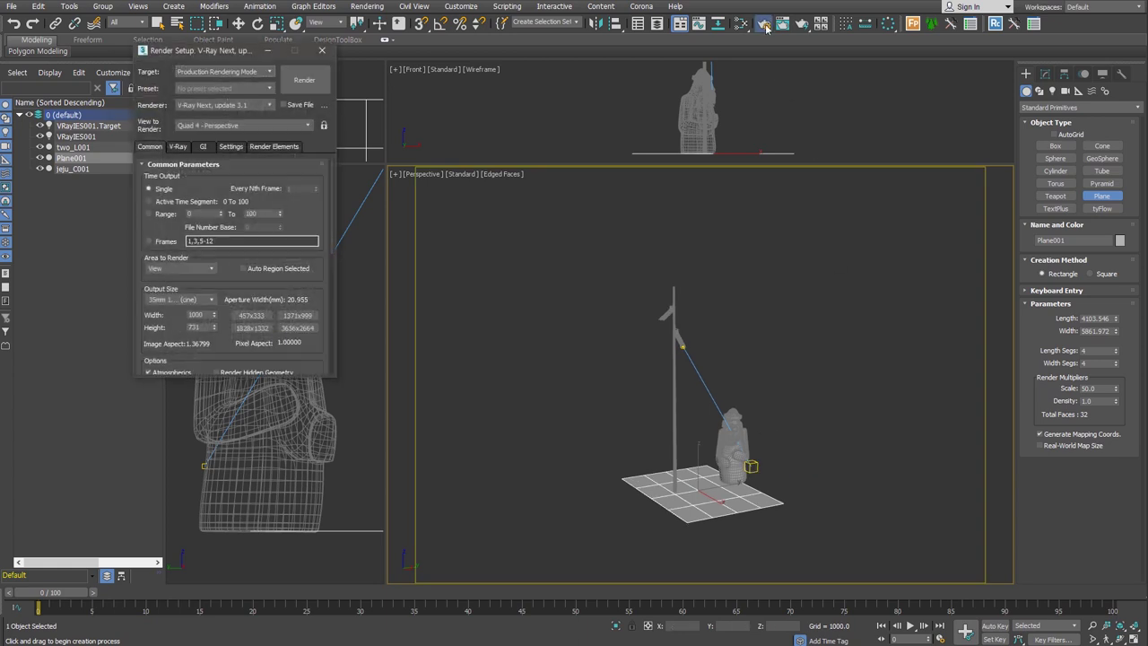
# Set a Custom output size of 640 × 800 with the image aspect locked
pyautogui.click(209, 299)
pyautogui.click(161, 345)
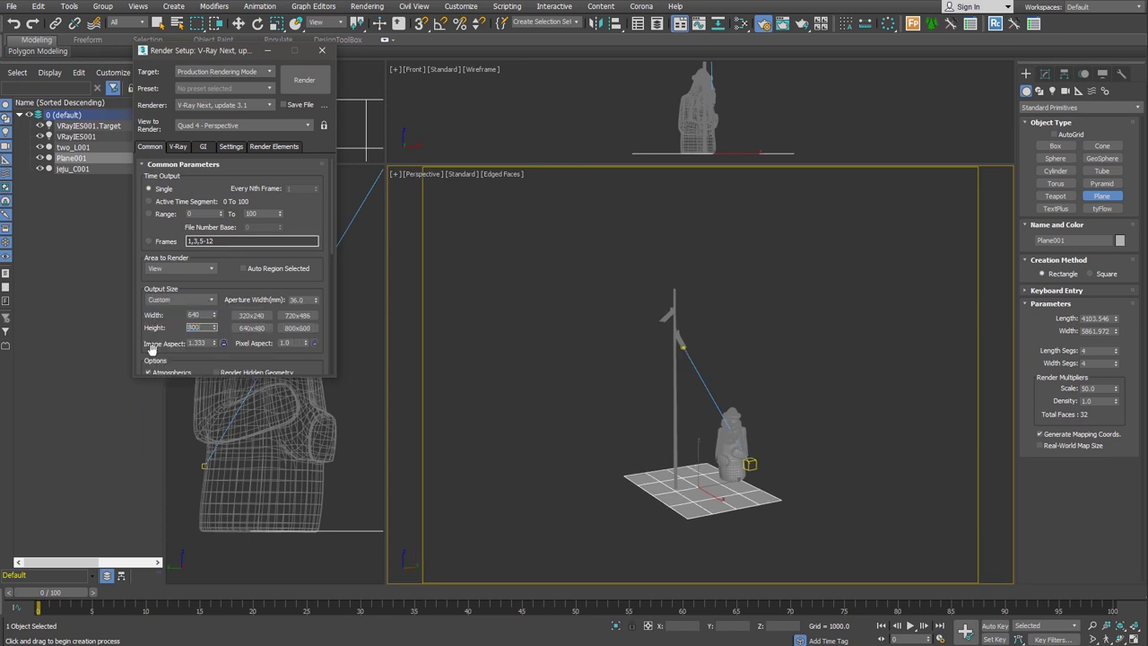
pyautogui.write('0')
pyautogui.press('Return')
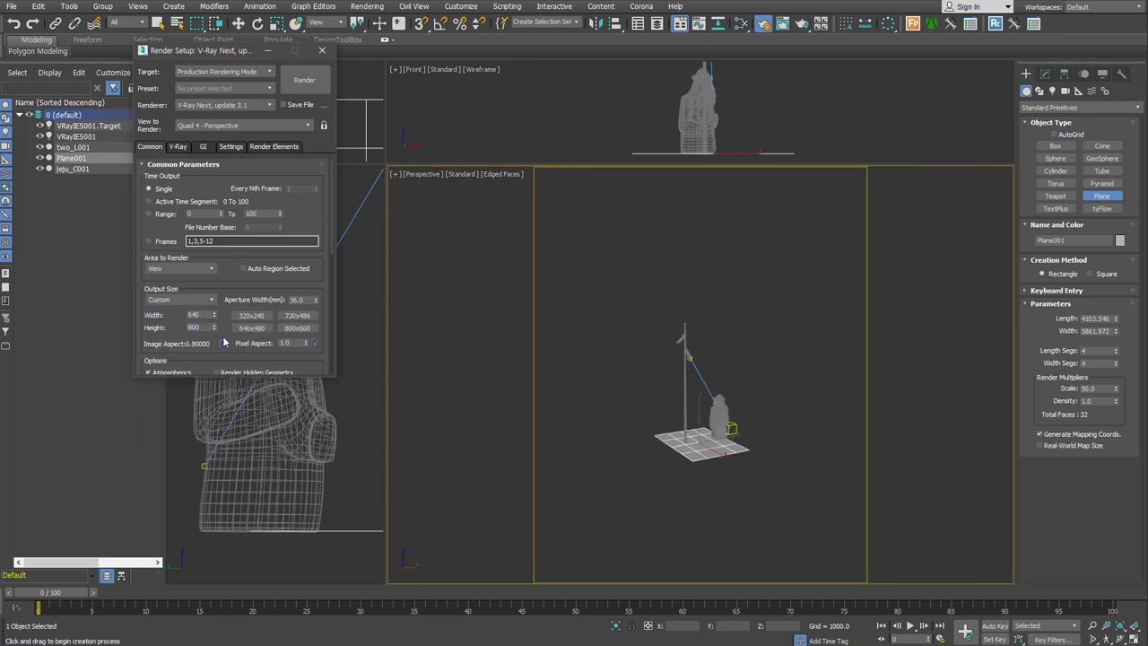
pyautogui.click(223, 345)
pyautogui.scroll(3, 730, 399)
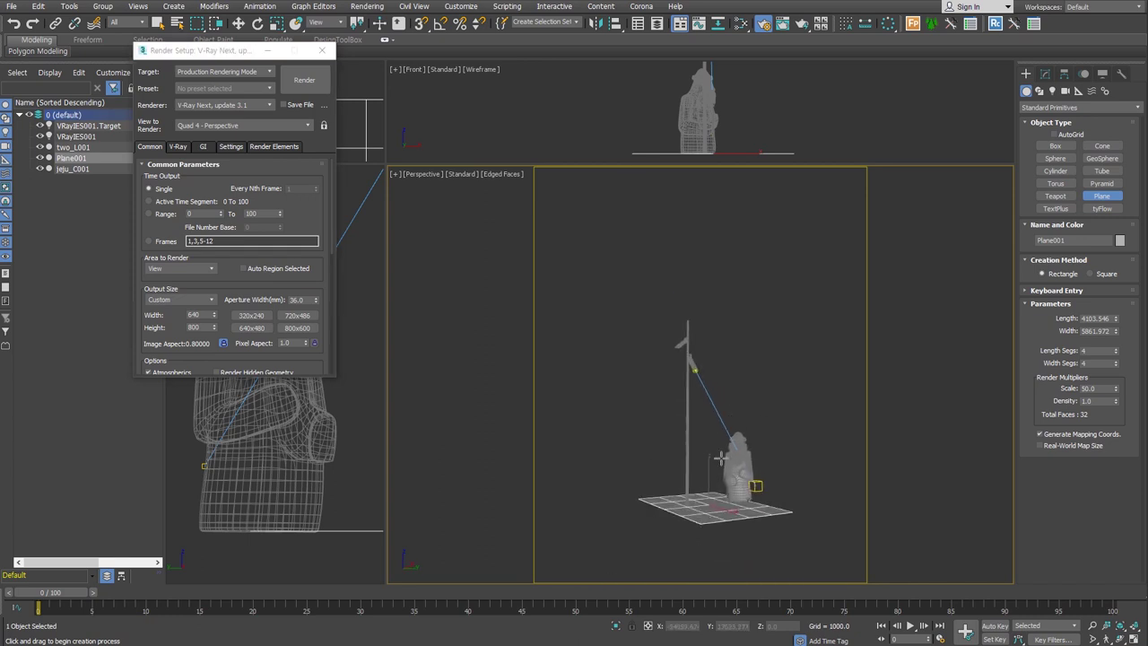
pyautogui.scroll(2, 721, 459)
pyautogui.scroll(3, 692, 428)
pyautogui.scroll(2, 688, 449)
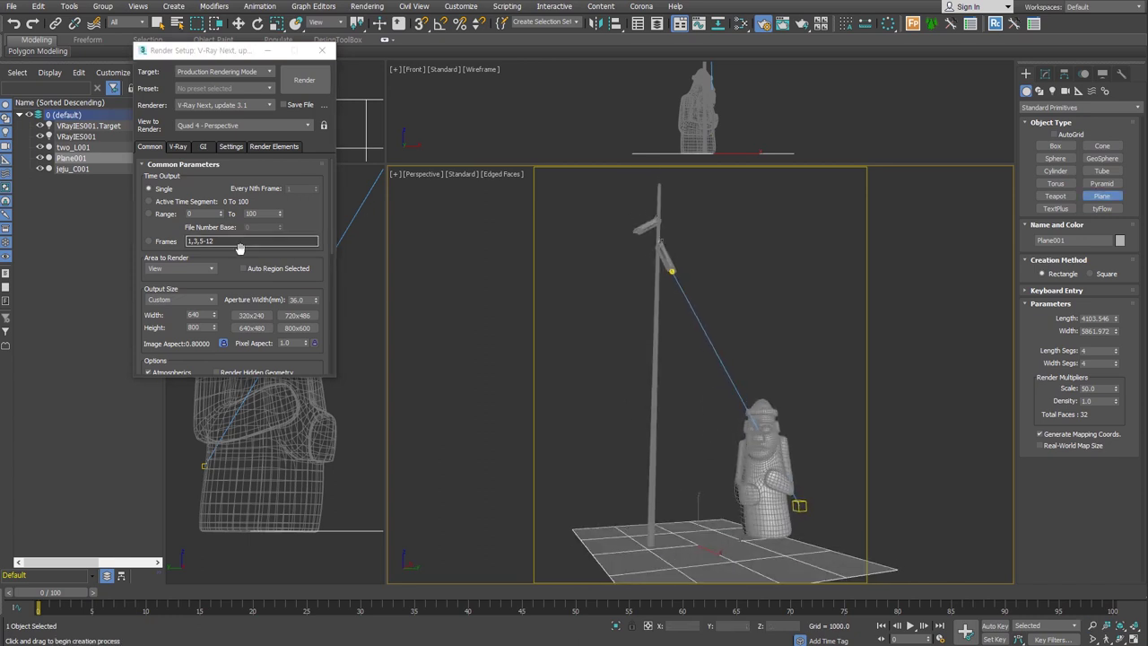
# Render a V-Ray test image with the view locked, then select the IES light
pyautogui.click(304, 80)
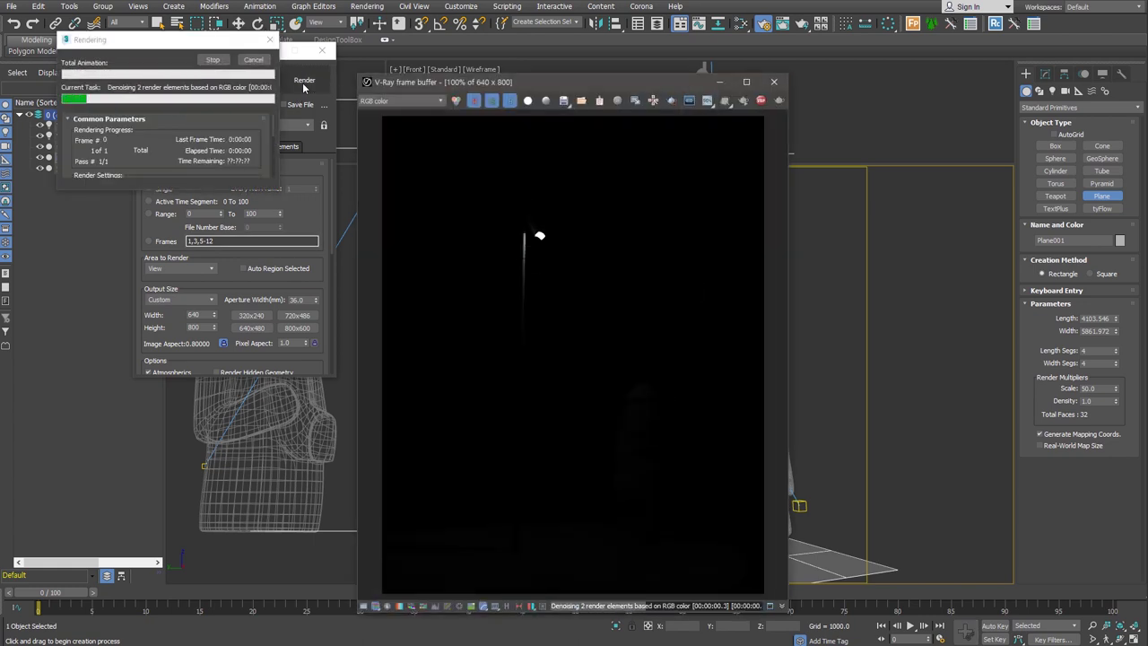
pyautogui.click(745, 102)
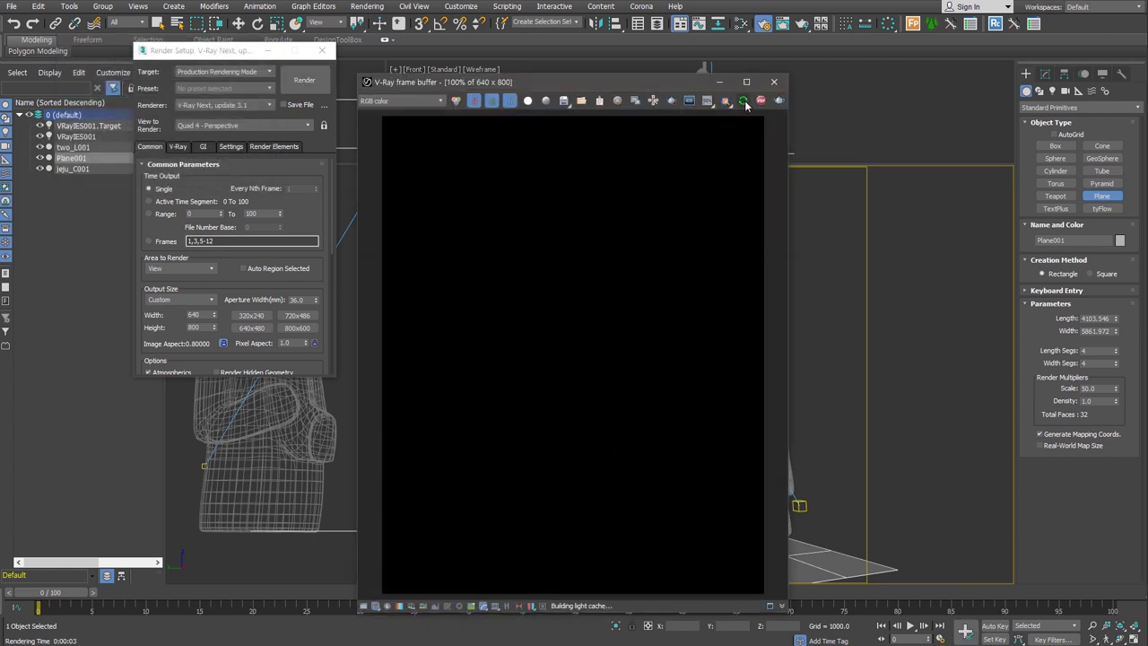
pyautogui.click(324, 126)
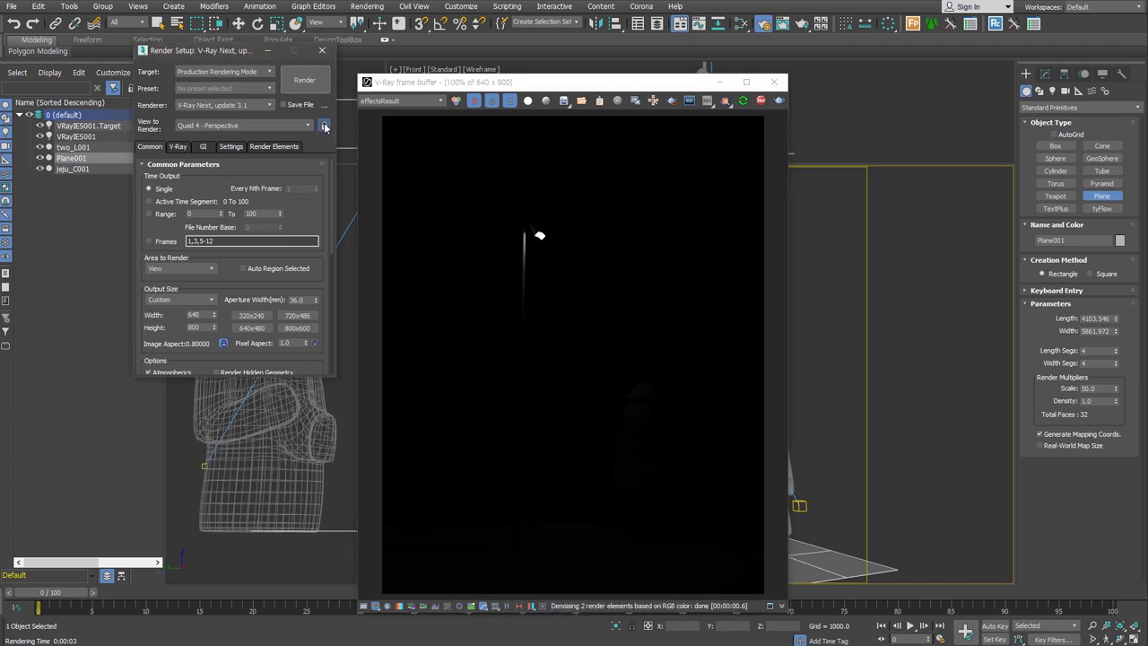
pyautogui.moveTo(556, 81); pyautogui.dragTo(368, 39)
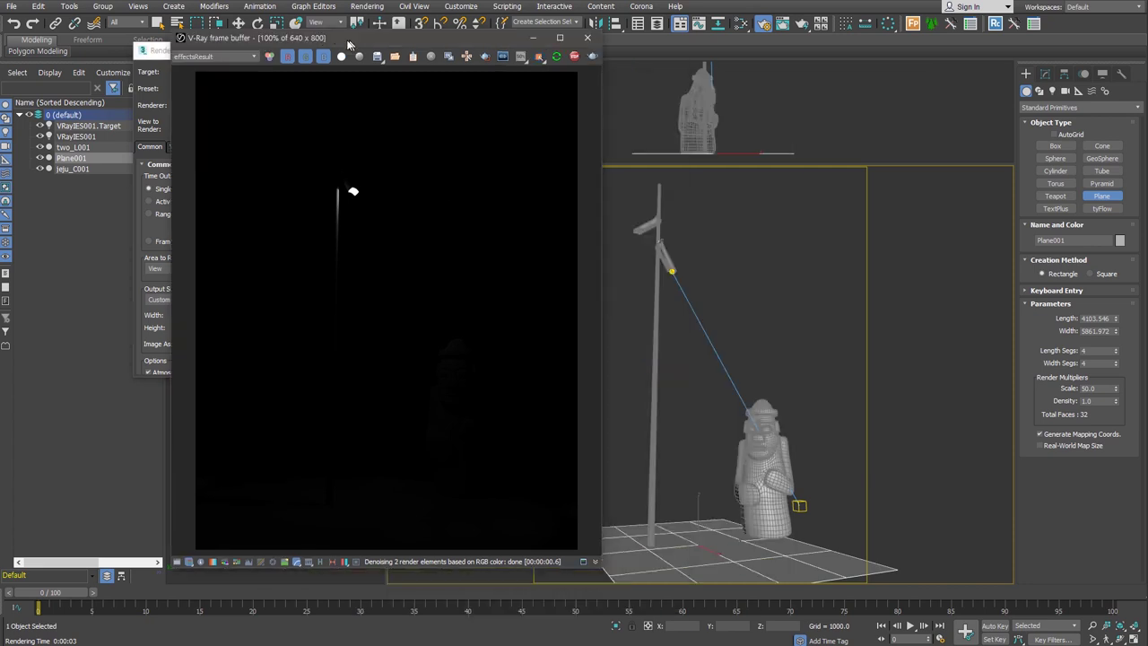
pyautogui.click(673, 269)
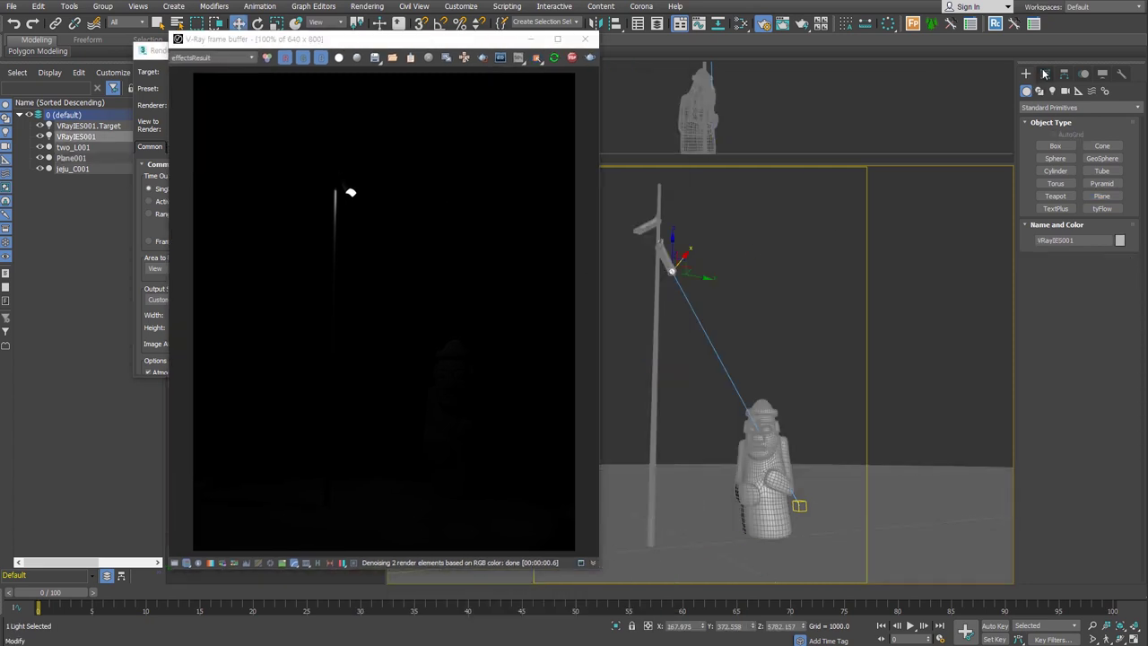
# Load the erco-34403 IES profile file into the VRayIES001 light
pyautogui.click(1045, 73)
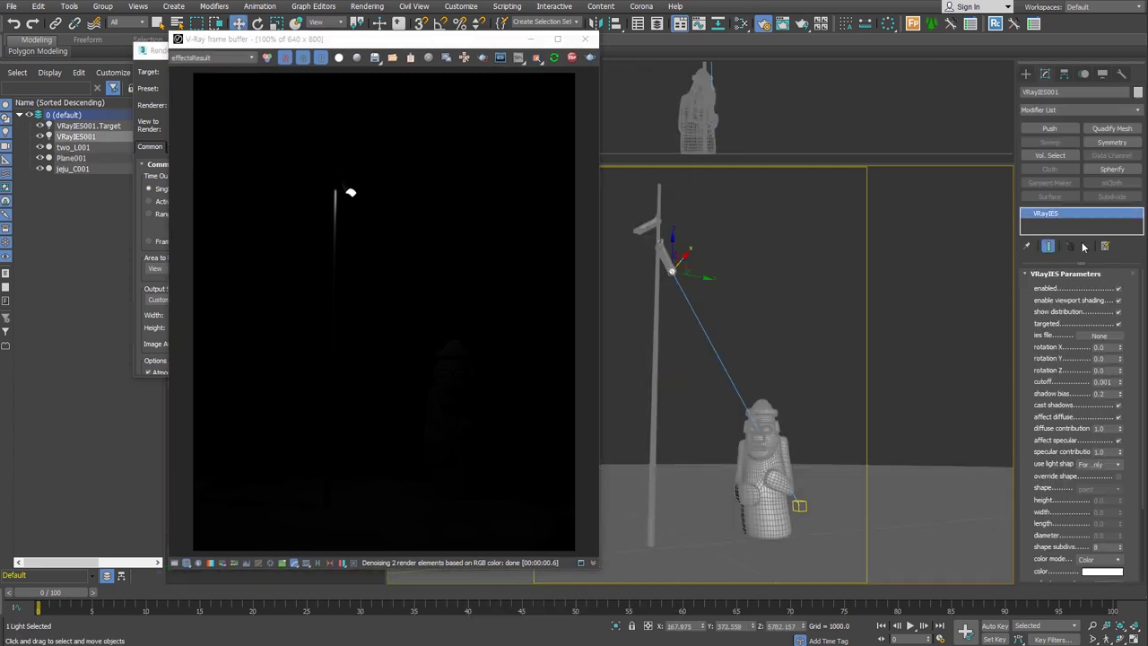
pyautogui.click(1113, 339)
pyautogui.click(94, 301)
pyautogui.click(490, 360)
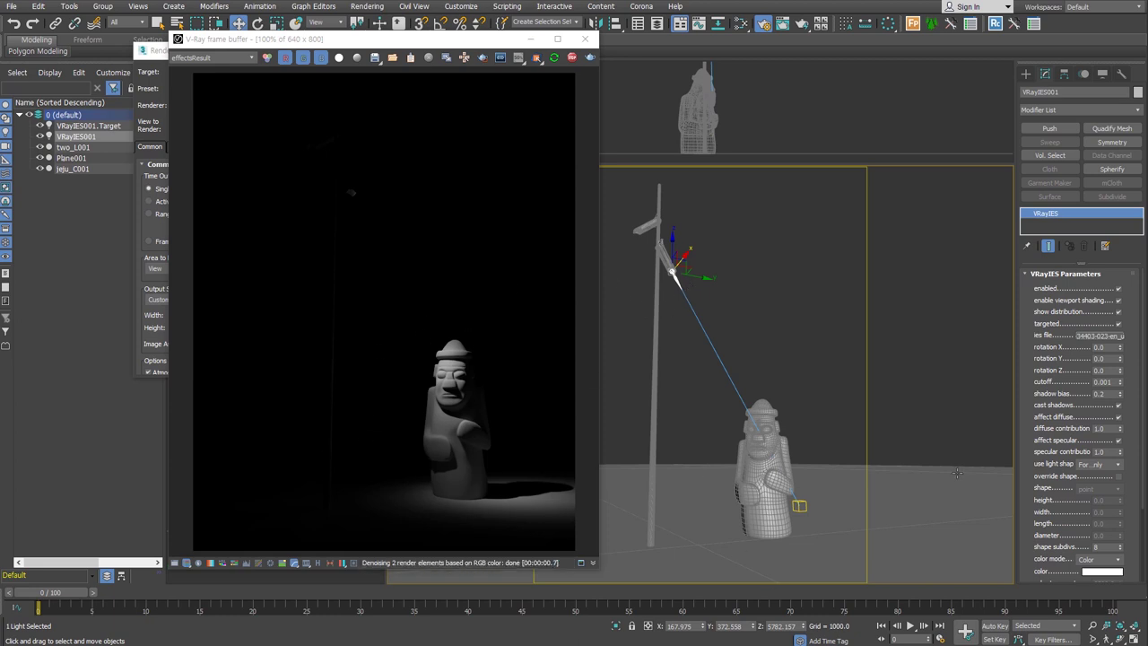
# Set the light's Color mode to Temperature with a colour temperature of 5600
pyautogui.scroll(-2, 1030, 528)
pyautogui.scroll(-3, 1032, 528)
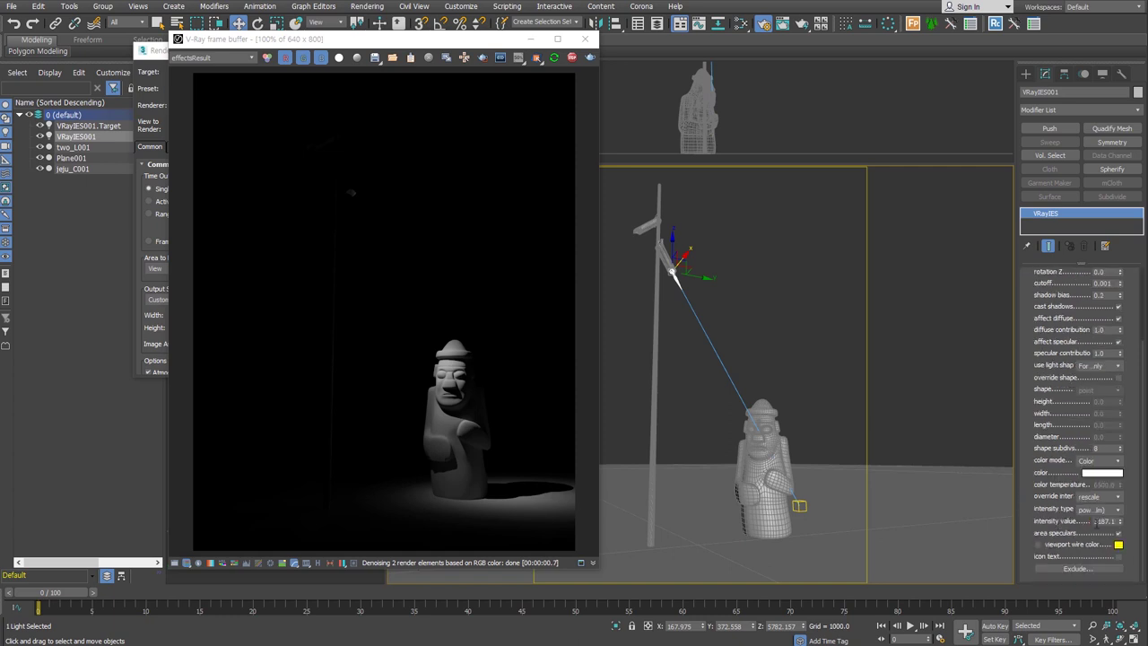
pyautogui.click(1115, 461)
pyautogui.click(1094, 484)
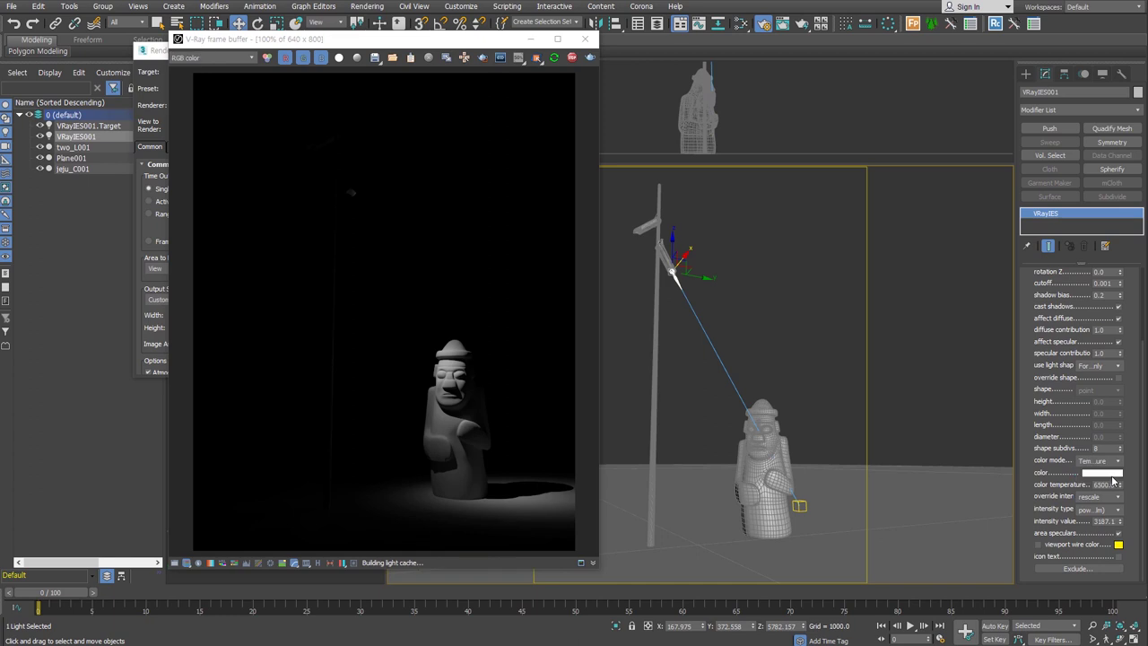
pyautogui.click(1103, 485)
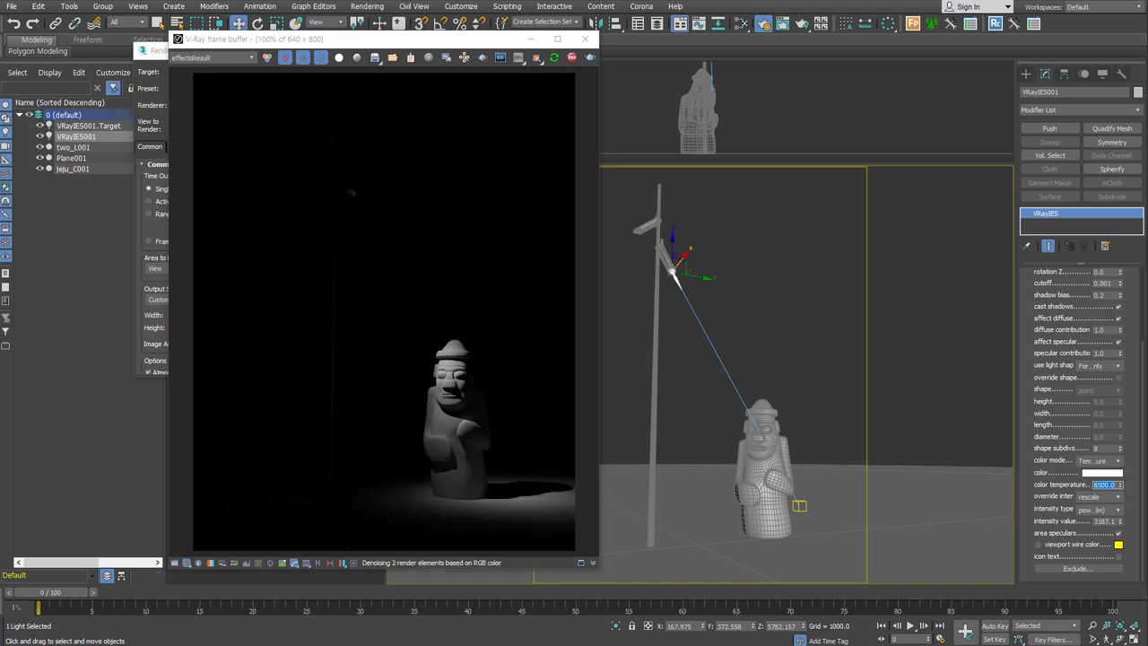
pyautogui.write('4000')
pyautogui.press('Return')
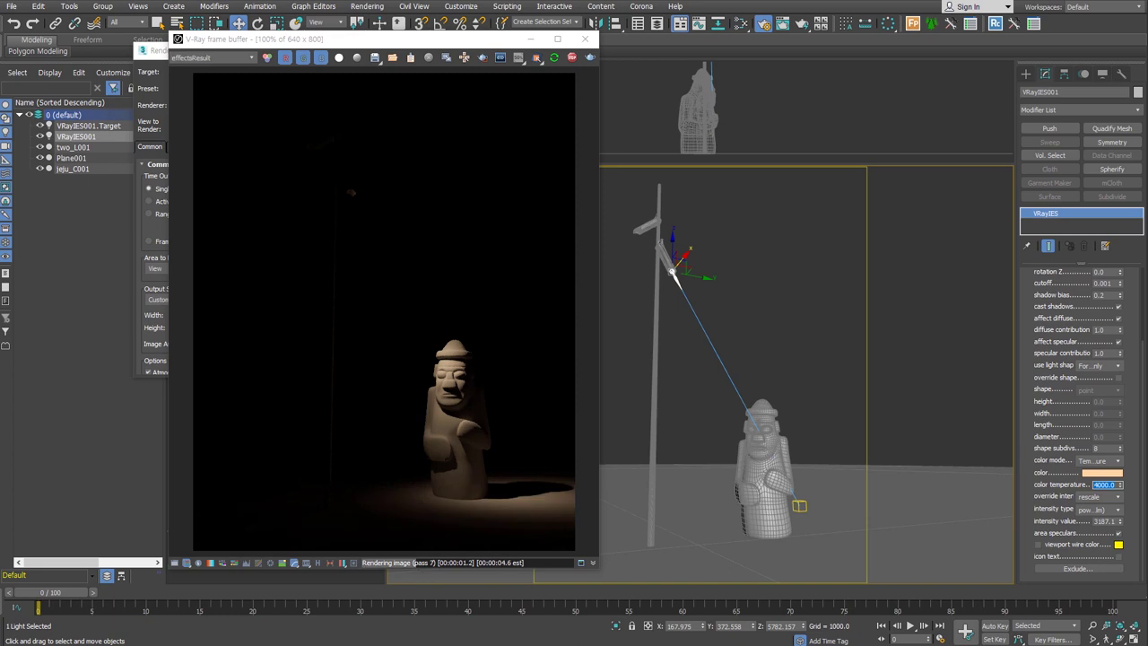
pyautogui.write('5600')
pyautogui.press('Return')
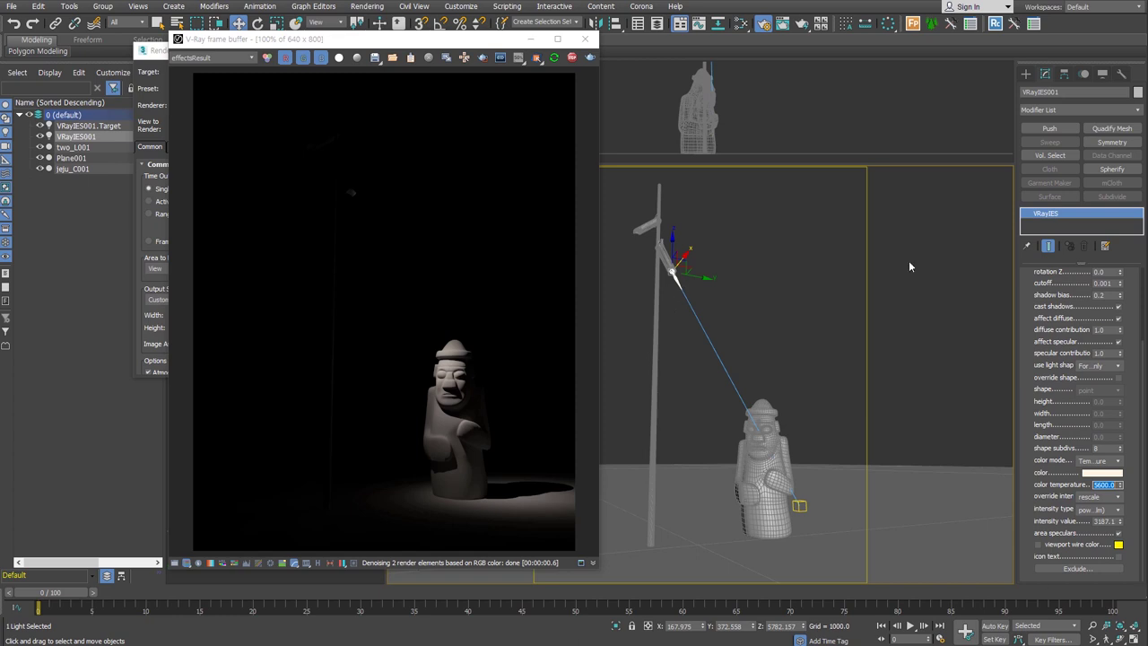
# Confirm the 5600 K temperature and create a physical camera with a 1/50 s shutter
pyautogui.press('Return')
pyautogui.hotkey('ctrl', 'c')
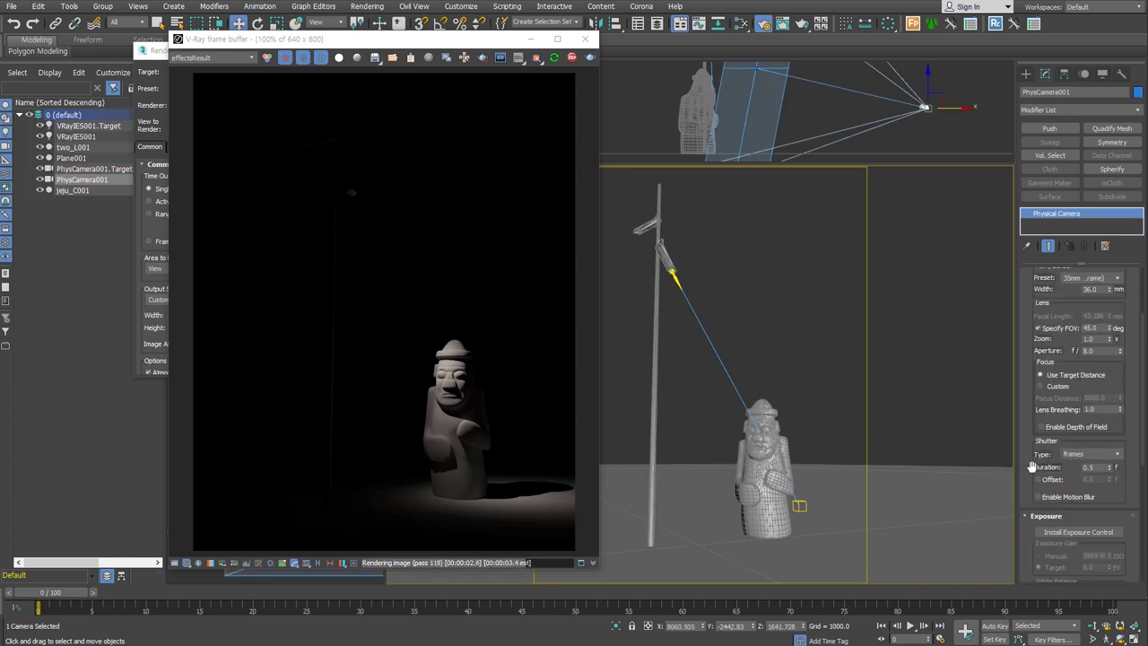
pyautogui.click(1091, 453)
pyautogui.click(1103, 475)
pyautogui.doubleClick(1090, 467)
pyautogui.write('50')
pyautogui.press('Return')
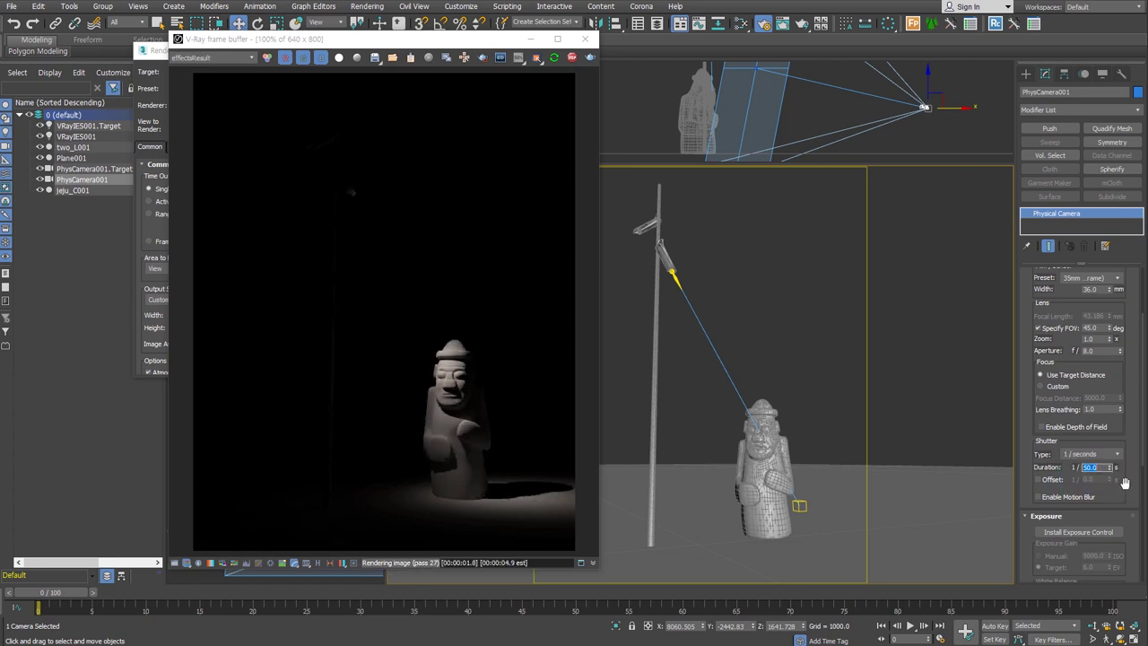
# Enable the camera's exposure control with manual ISO gain set to 400
pyautogui.scroll(-3, 1126, 484)
pyautogui.click(1108, 438)
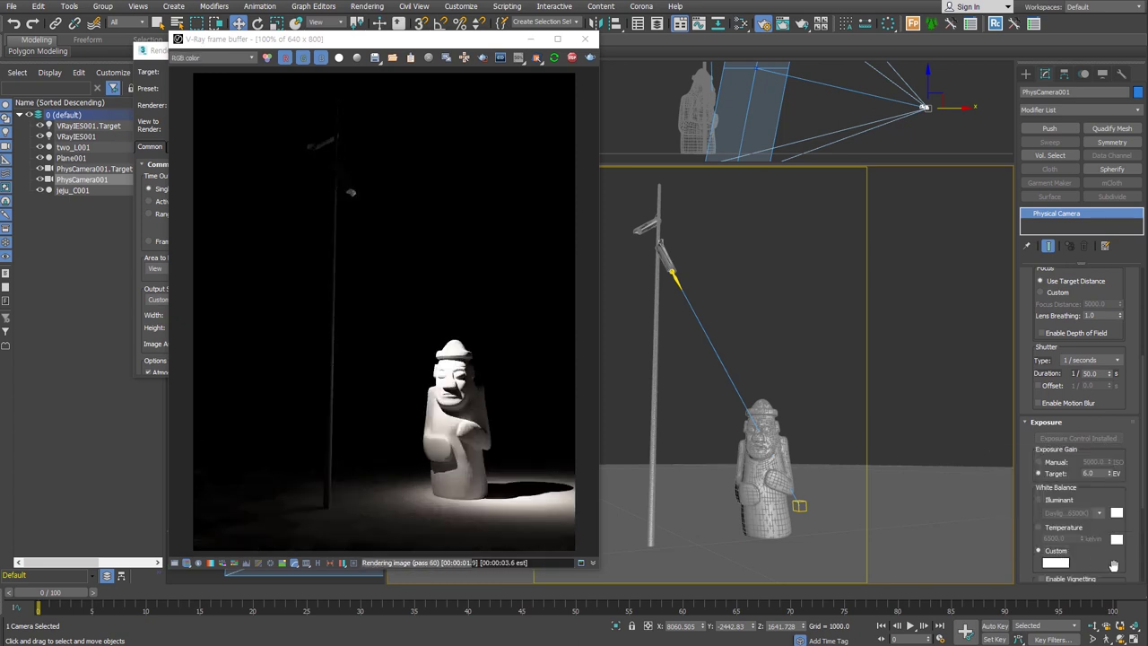
pyautogui.click(1037, 461)
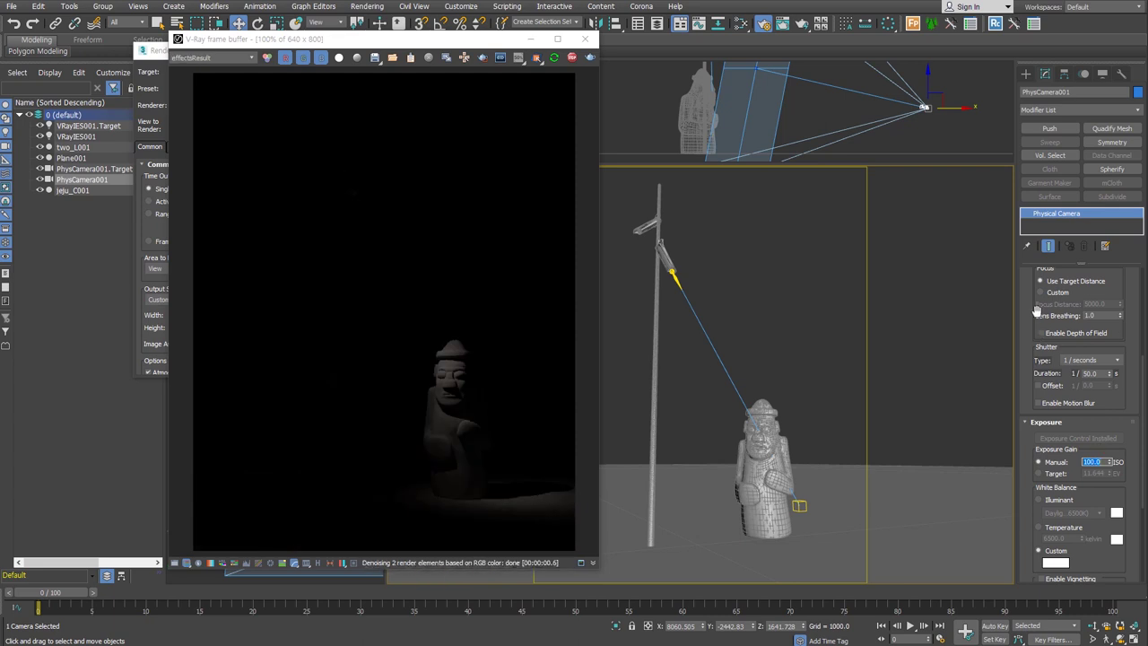
pyautogui.moveTo(1036, 315); pyautogui.dragTo(1035, 374)
pyautogui.doubleClick(1102, 522)
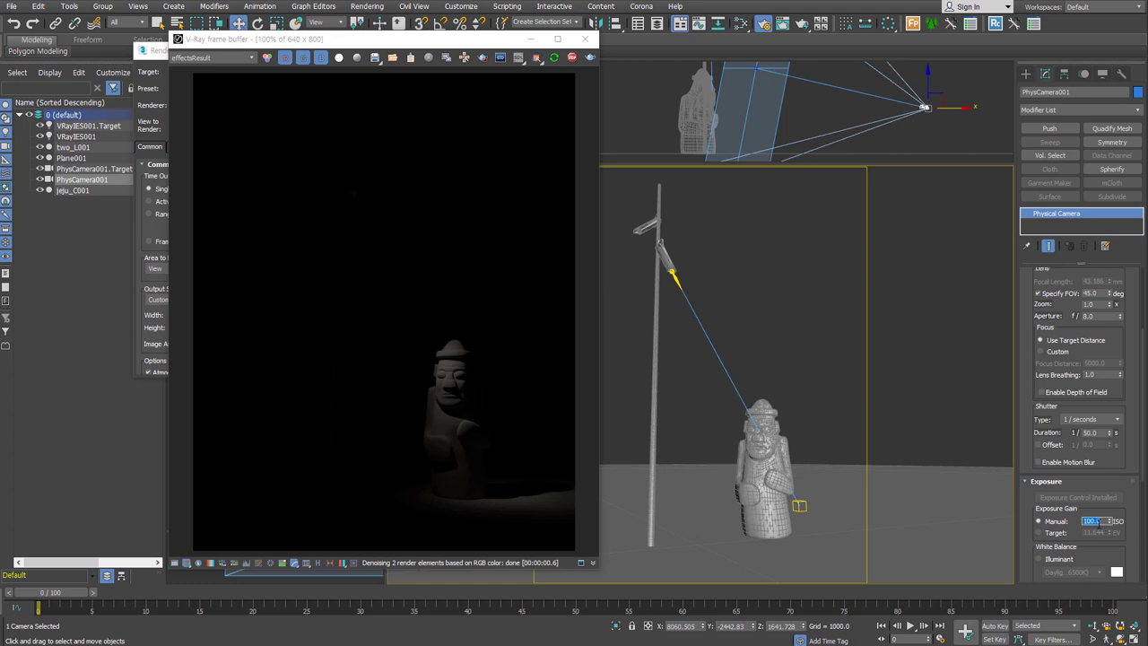
pyautogui.moveTo(1109, 522)
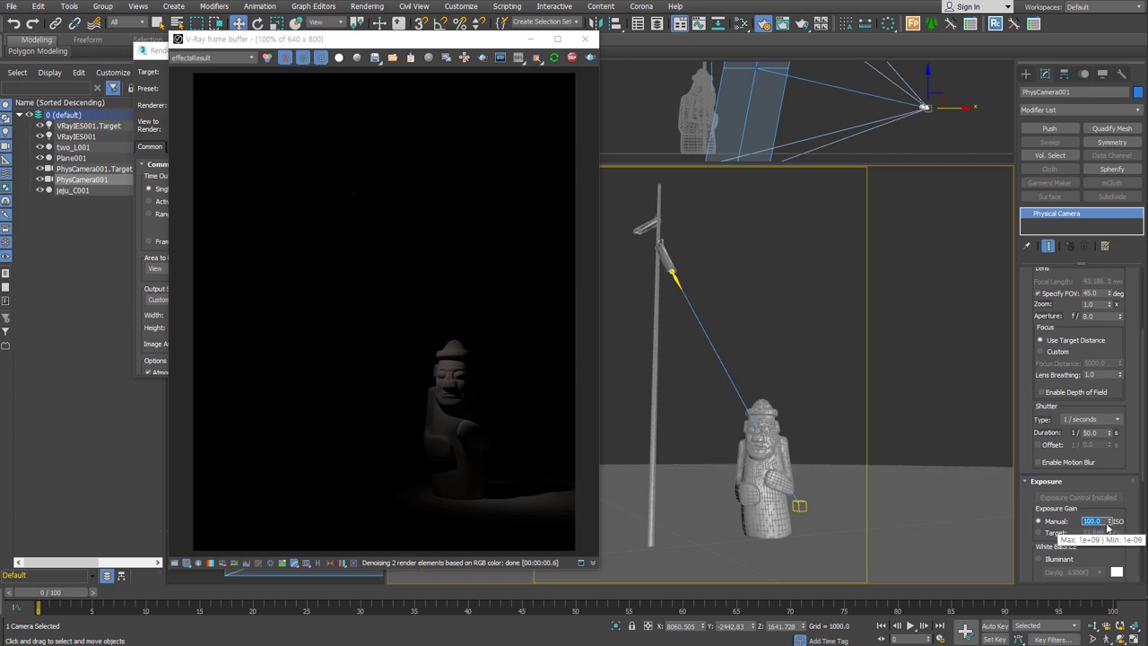
pyautogui.write('4')
pyautogui.press('Return')
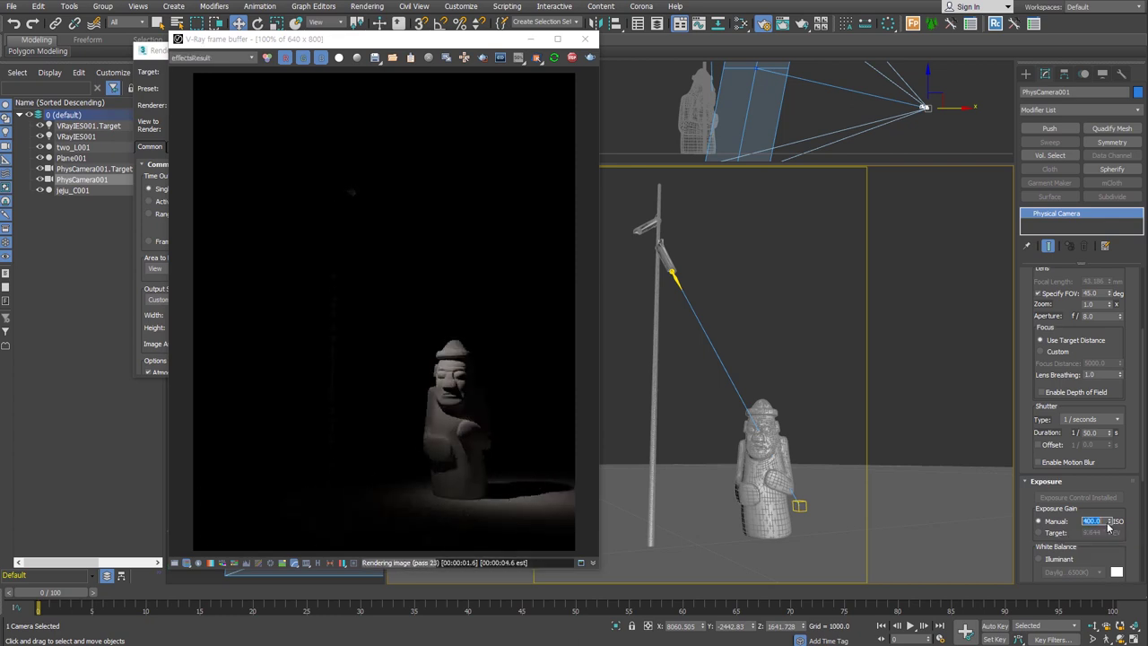
# Change the shutter to 1/30 second and the aperture to f/5.6
pyautogui.doubleClick(1090, 433)
pyautogui.write('30')
pyautogui.press('Return')
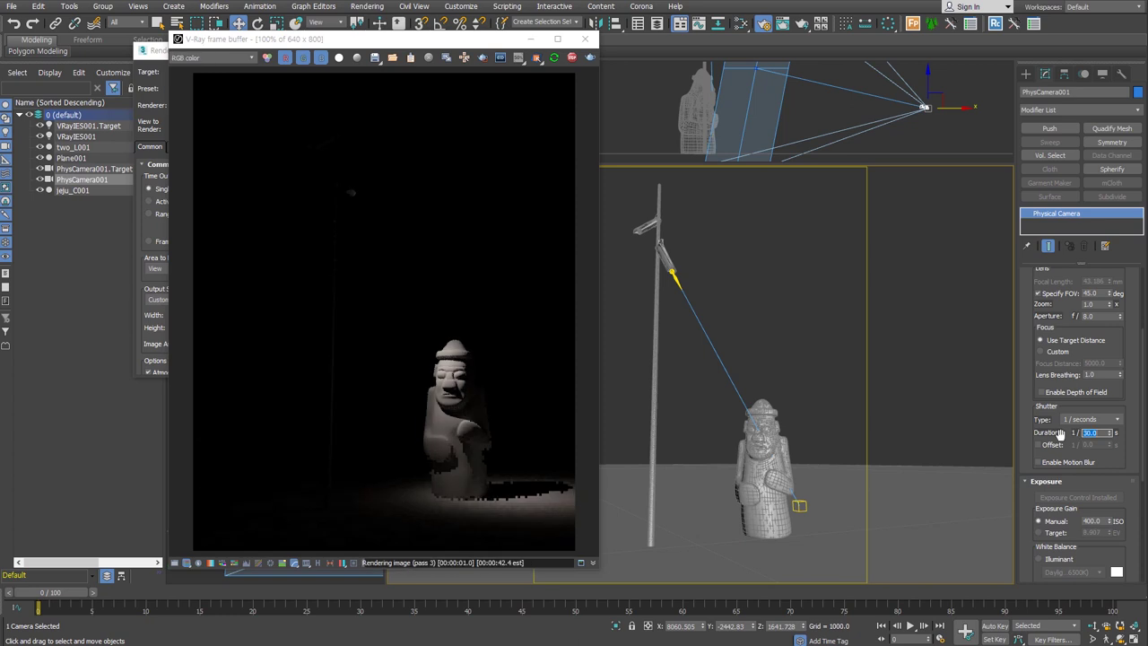
pyautogui.doubleClick(1090, 316)
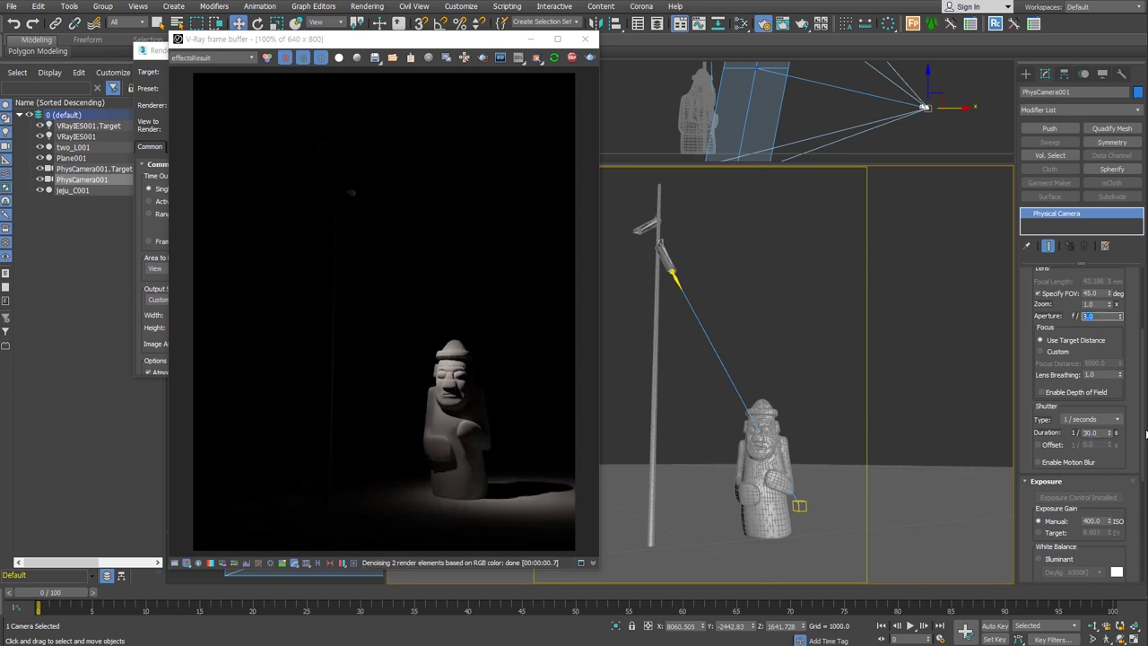
pyautogui.write('4')
pyautogui.press('Return')
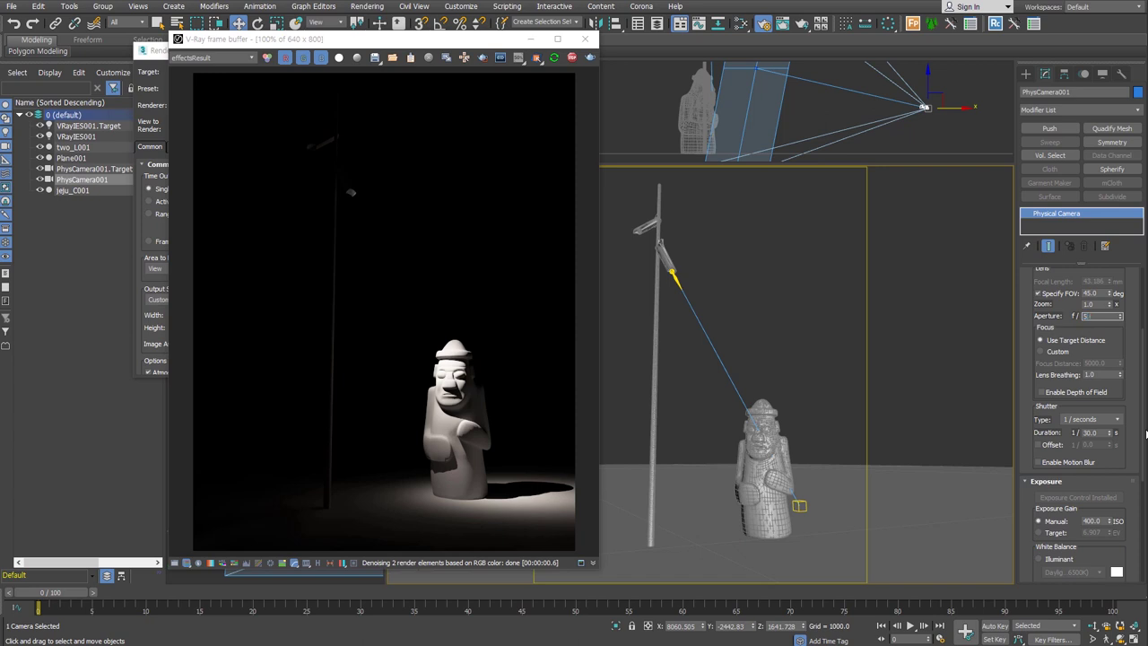
pyautogui.press('Return')
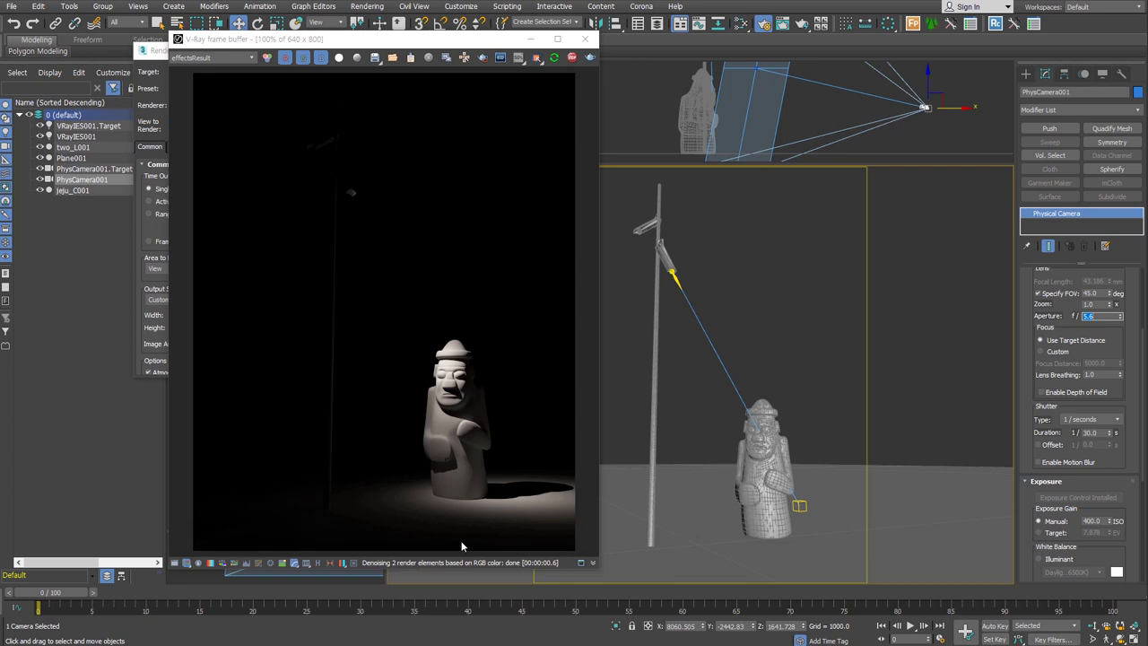
# Place a VRayLight of Dome type in the scene and darken its colour almost to black
pyautogui.click(867, 371)
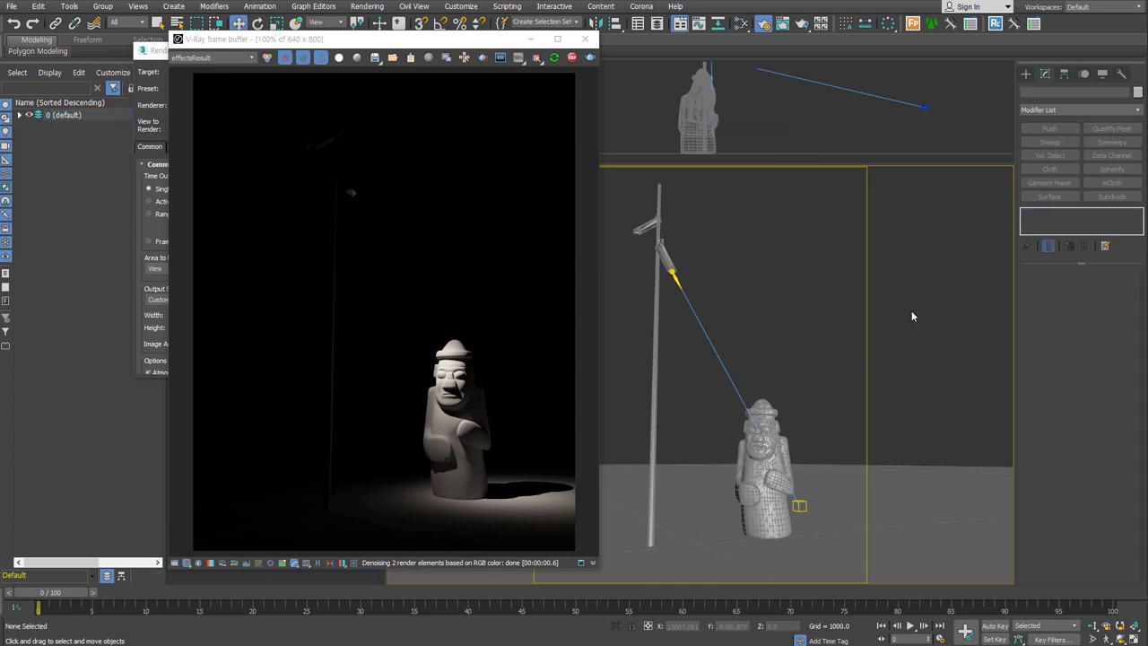
pyautogui.click(1026, 73)
pyautogui.click(1052, 91)
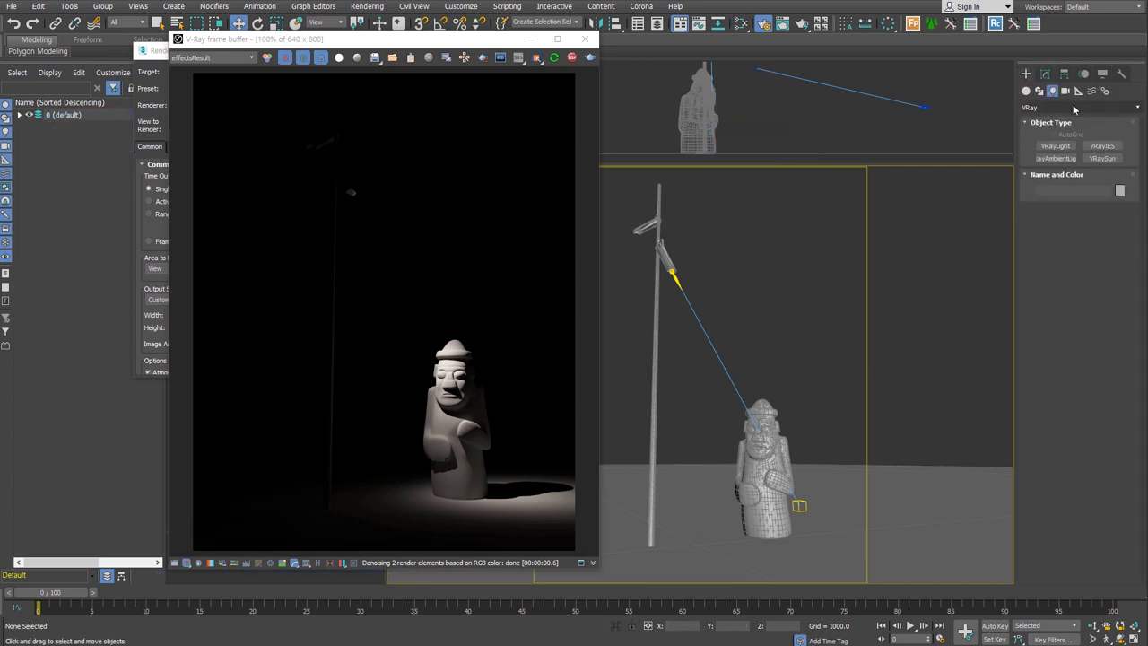
pyautogui.click(1056, 145)
pyautogui.click(1102, 224)
pyautogui.click(1109, 244)
pyautogui.click(838, 497)
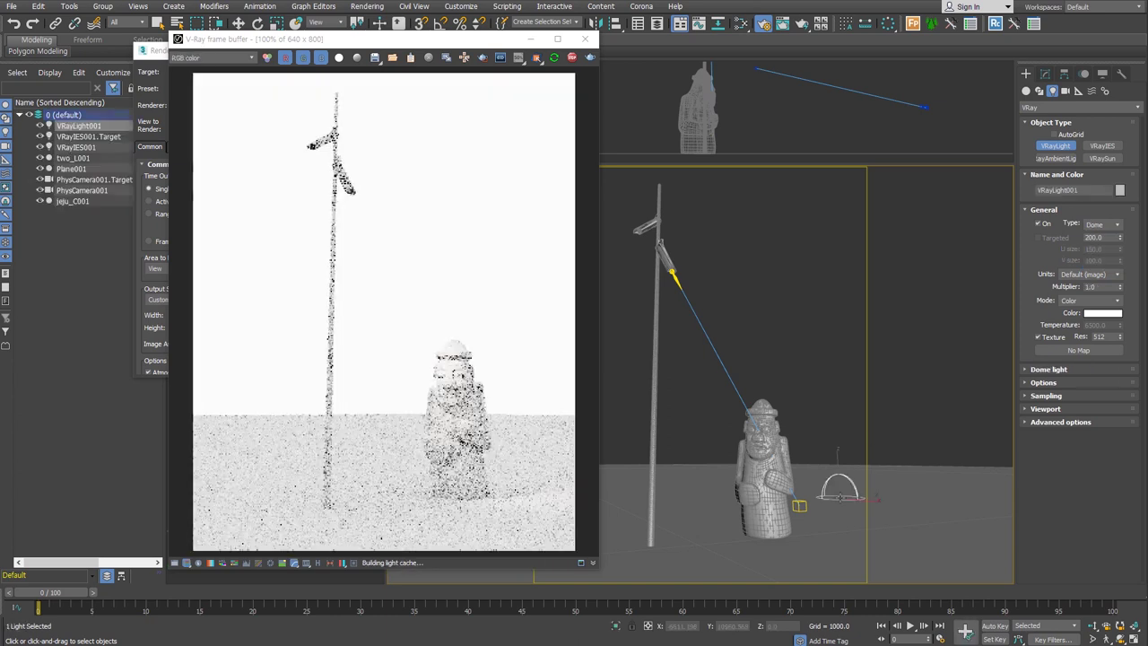
pyautogui.click(1102, 313)
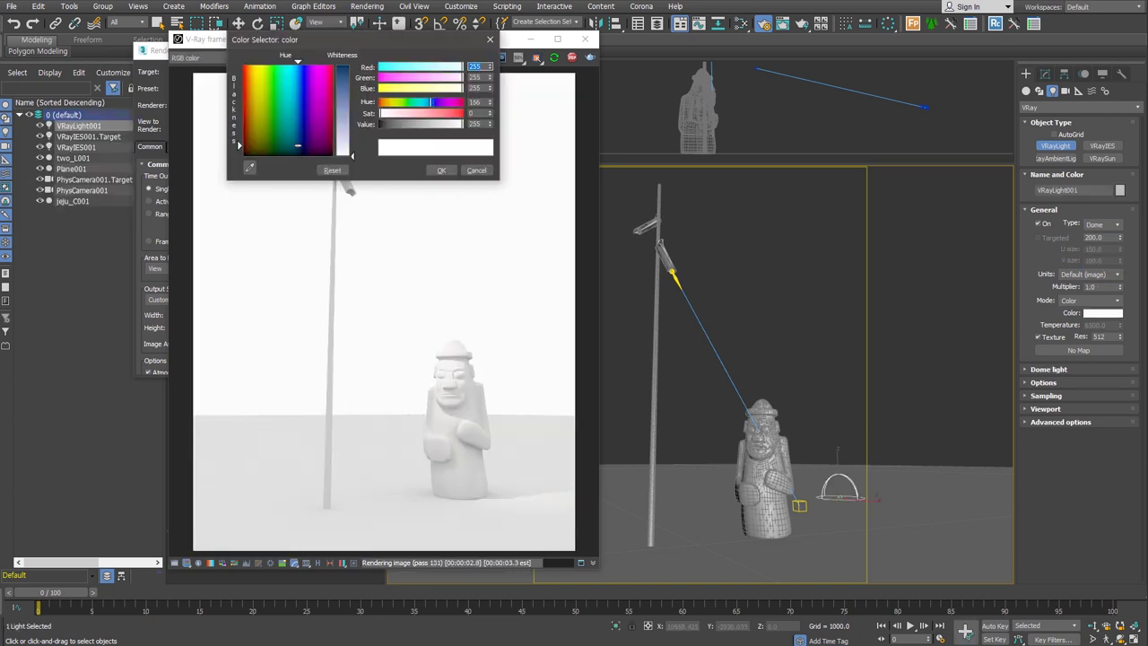
pyautogui.moveTo(301, 144); pyautogui.dragTo(301, 156)
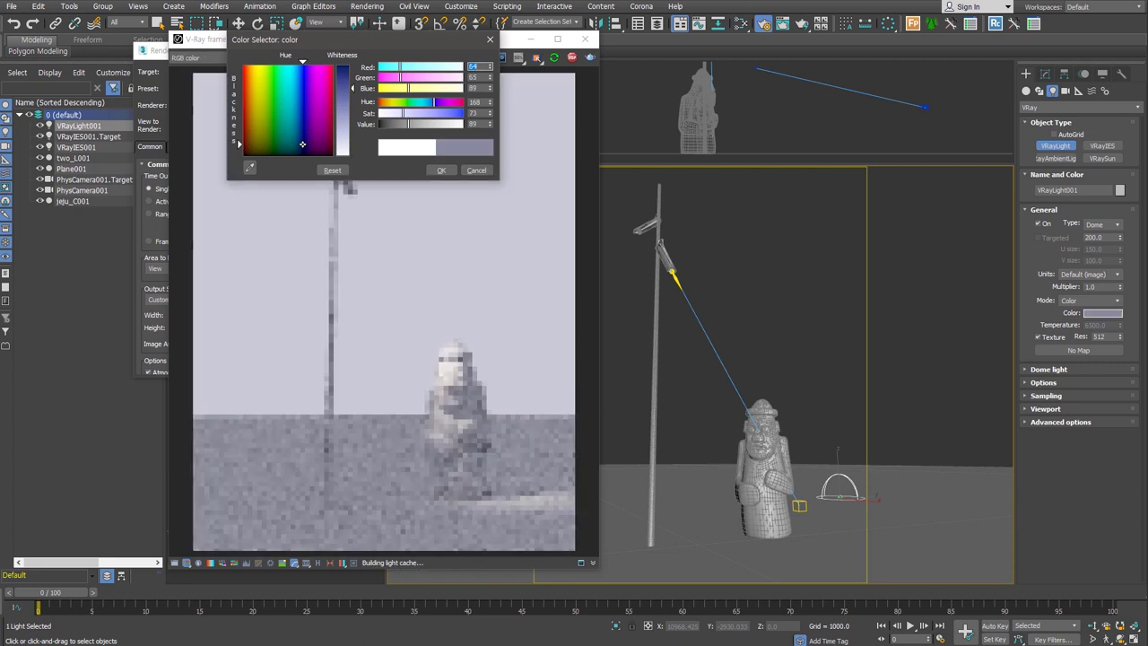
# Tint the dome light dark purple, set its multiplier to 2, deselect it and open Render Setup
pyautogui.moveTo(391, 115); pyautogui.dragTo(396, 115)
pyautogui.click(441, 170)
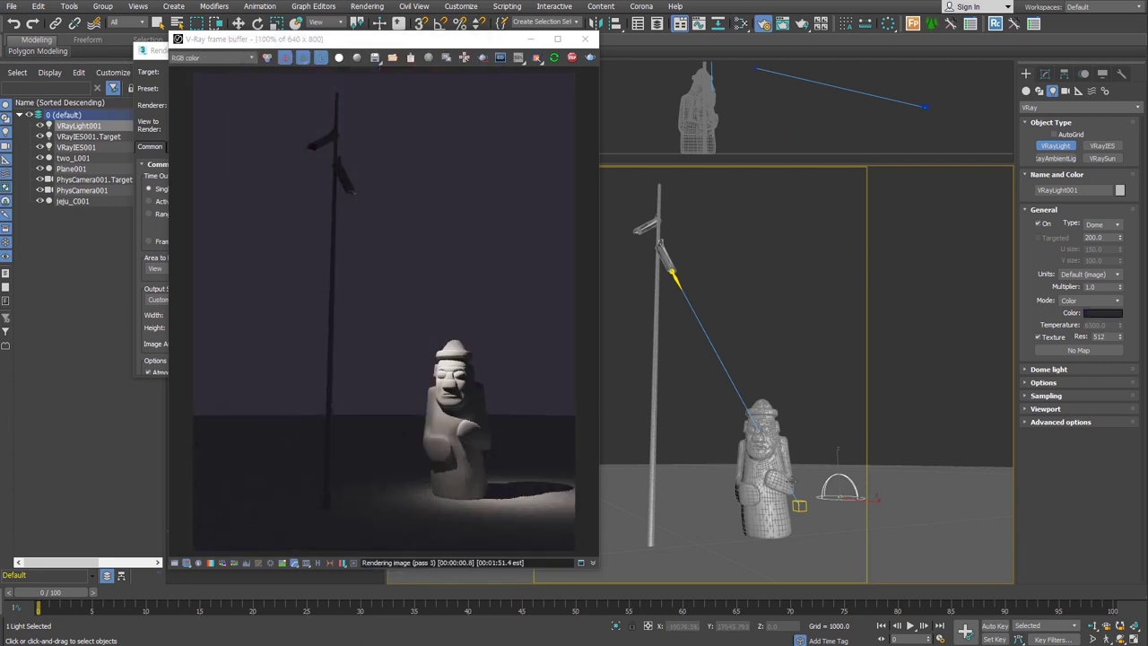
pyautogui.write('2')
pyautogui.press('Return')
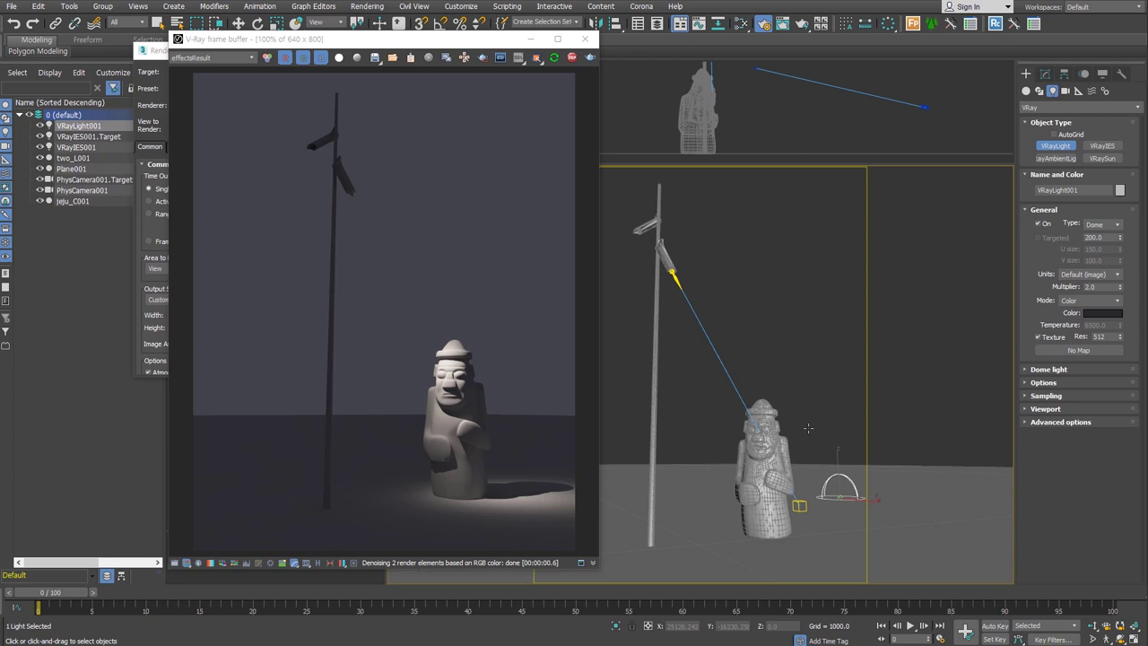
pyautogui.press('w')
pyautogui.click(752, 314)
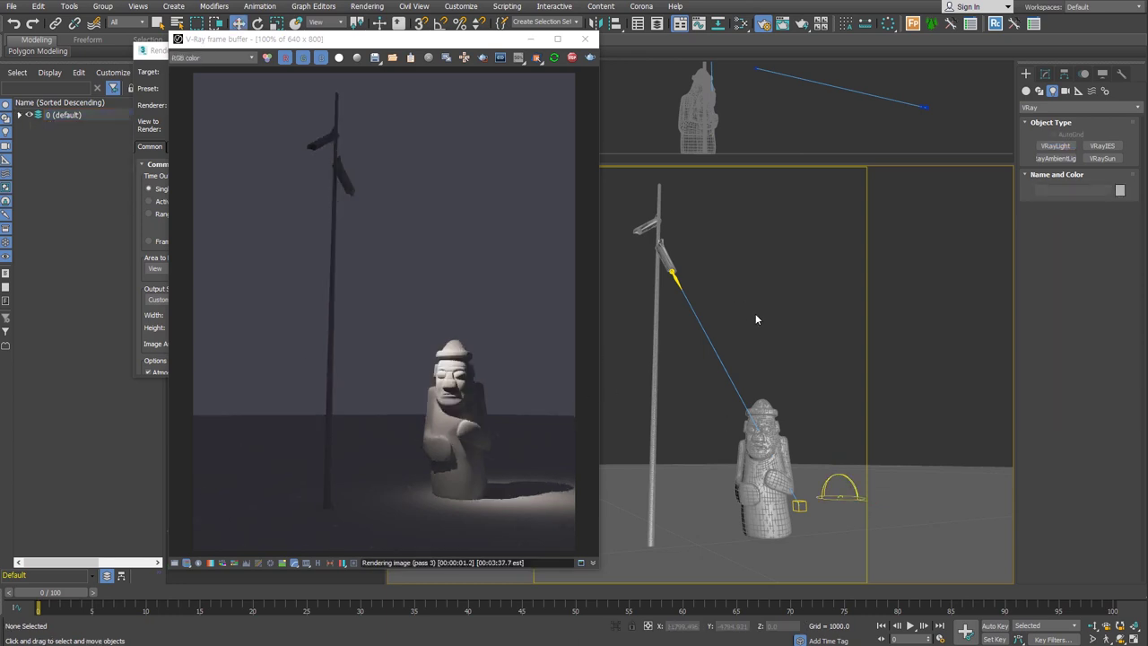
pyautogui.press('F10')
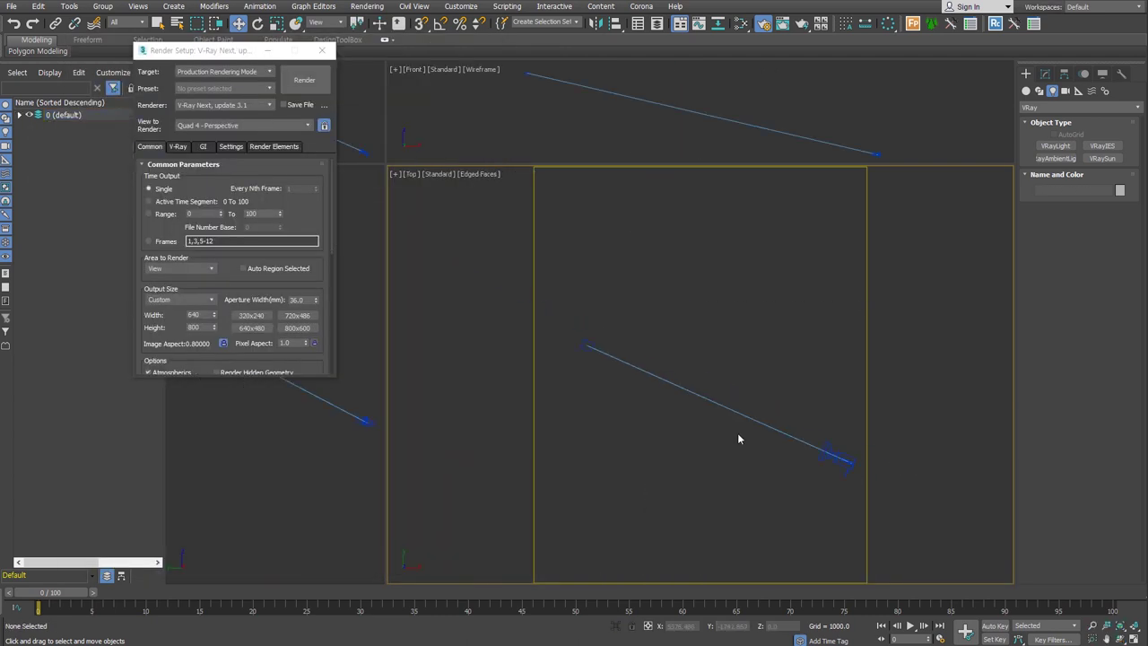
# Create a floor plane with length 15000 and width 5000
pyautogui.click(1026, 91)
pyautogui.click(1102, 196)
pyautogui.moveTo(643, 204); pyautogui.dragTo(612, 327)
pyautogui.moveTo(803, 549); pyautogui.dragTo(806, 553)
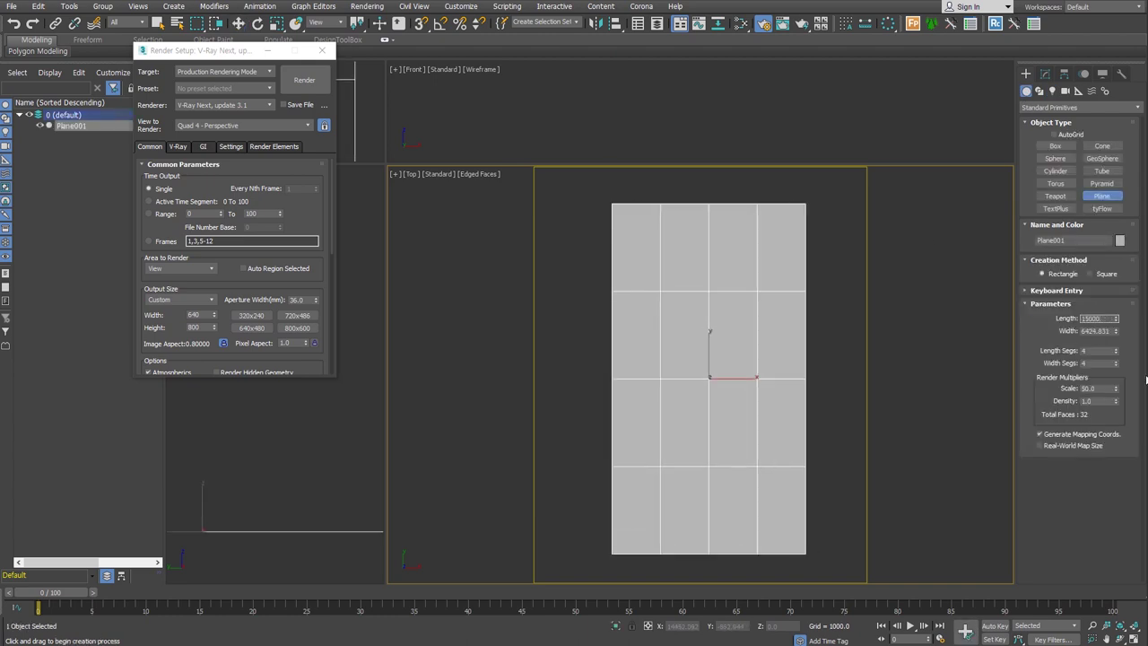
pyautogui.press('Tab')
pyautogui.write('5000')
pyautogui.press('Return')
pyautogui.rightClick(1114, 363)
pyautogui.rightClick(1114, 351)
pyautogui.press('w')
pyautogui.scroll(-2, 798, 421)
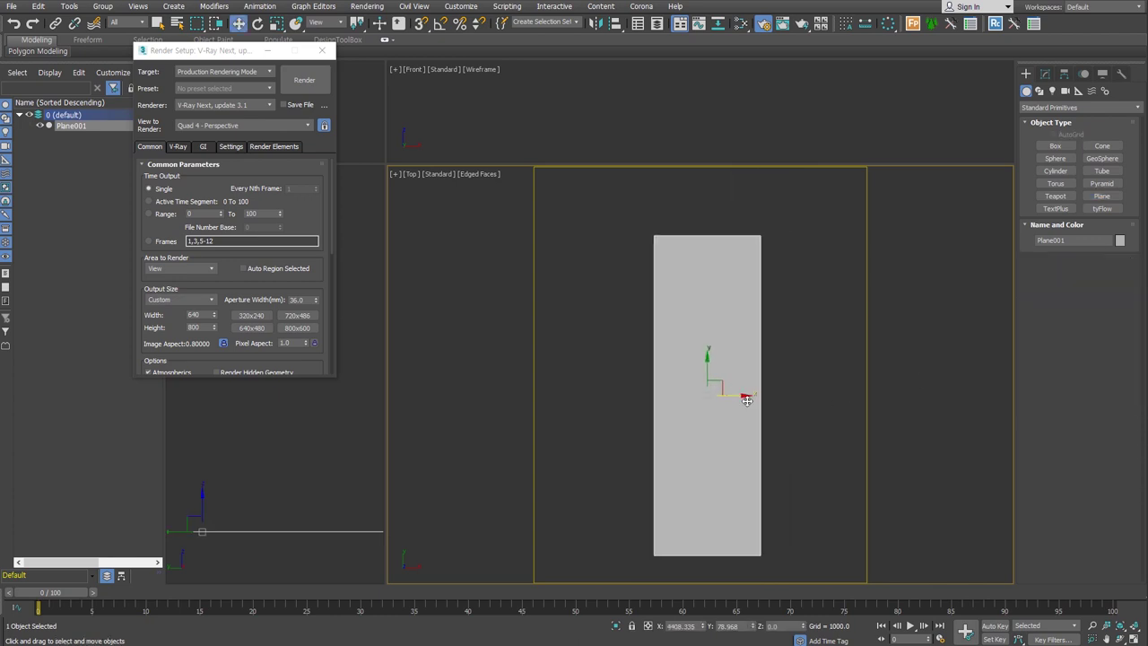
# Place a Q_table from the JOYCG_OBJ library on the floor and Shift-drag to clone it
pyautogui.click(1076, 106)
pyautogui.scroll(-2, 1067, 315)
pyautogui.click(1067, 324)
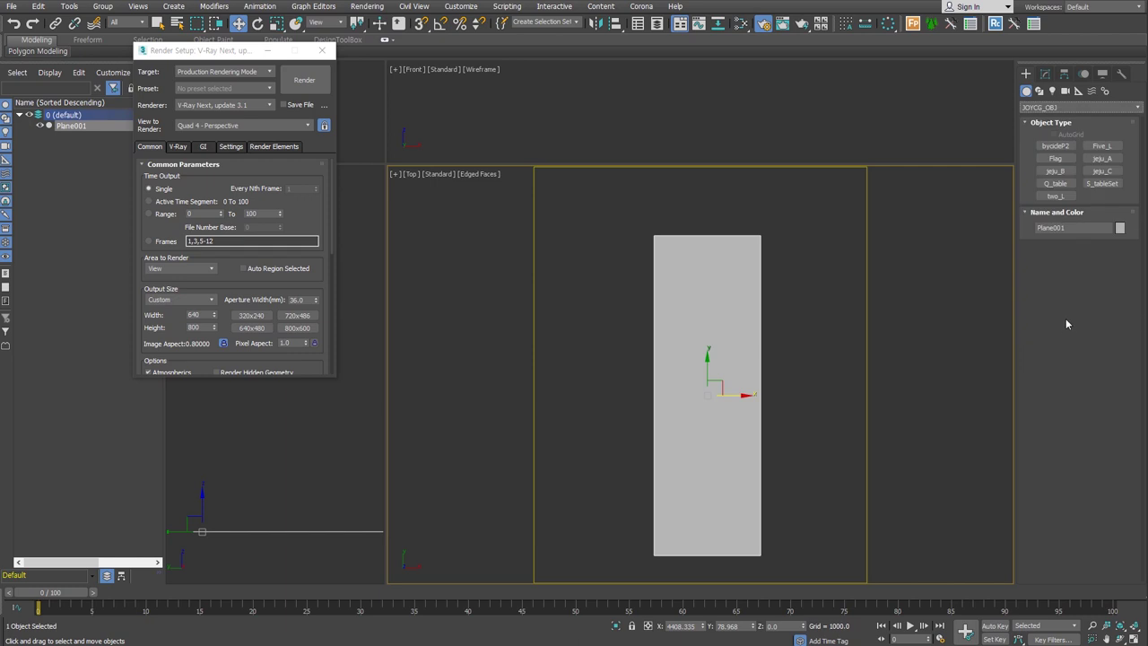
pyautogui.click(1055, 183)
pyautogui.click(682, 471)
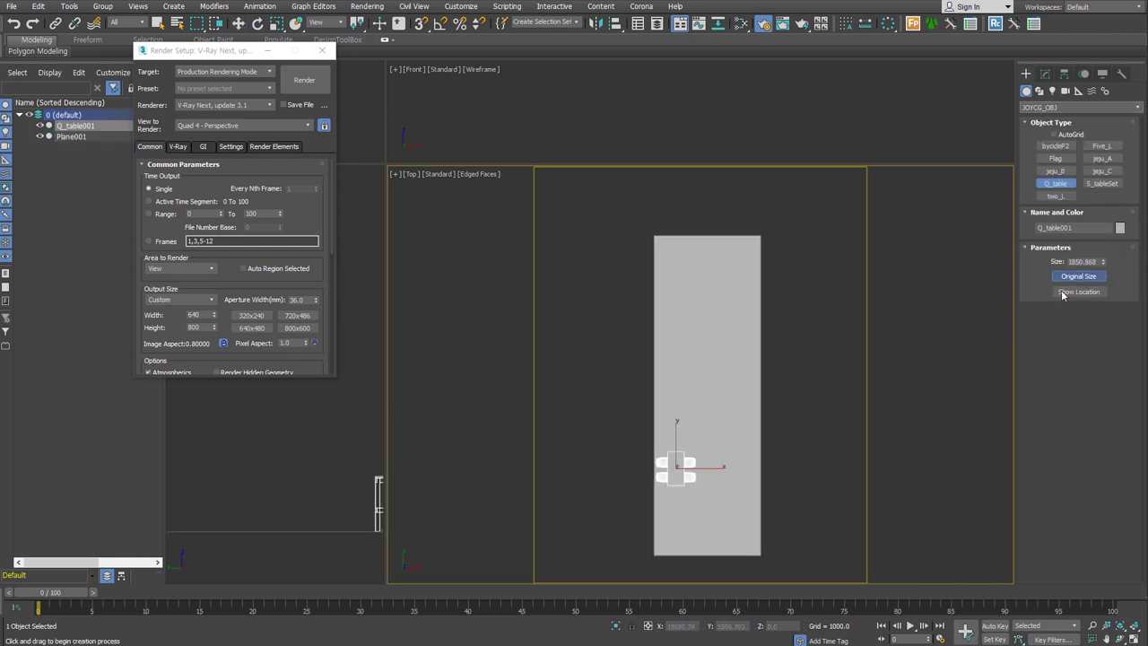
pyautogui.rightClick(709, 491)
pyautogui.keyDown('shift'); pyautogui.moveTo(709, 492); pyautogui.dragTo(710, 373); pyautogui.keyUp('shift')
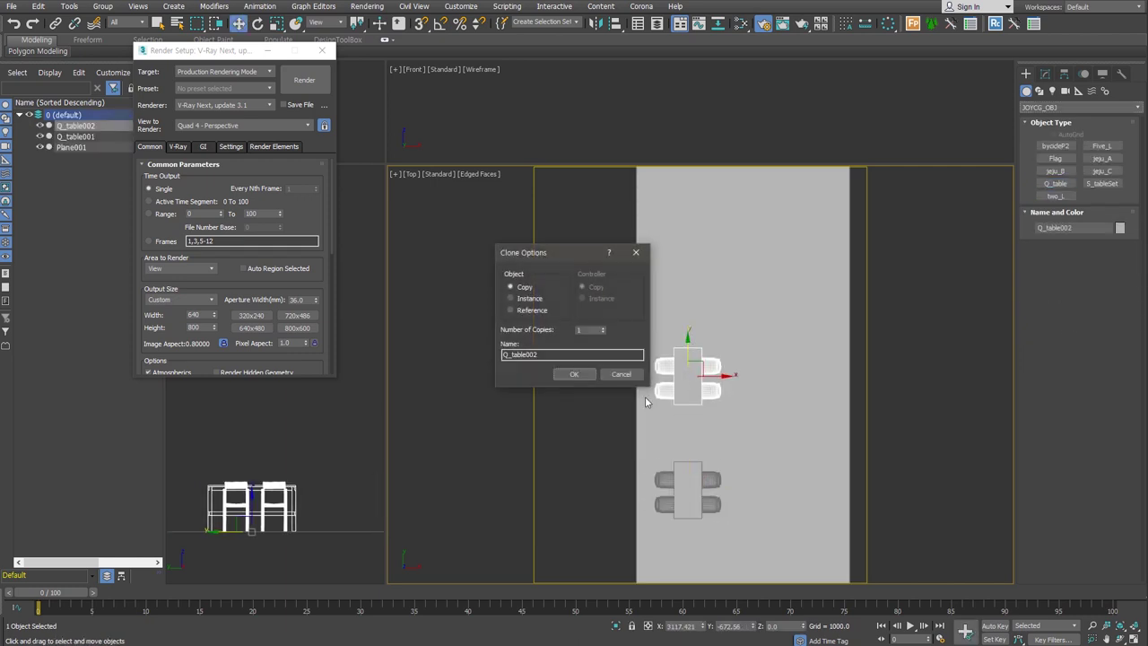
# Make three table instances, then place an S_tableSet chair set and clone it alongside
pyautogui.click(574, 375)
pyautogui.scroll(-3, 659, 449)
pyautogui.click(1103, 183)
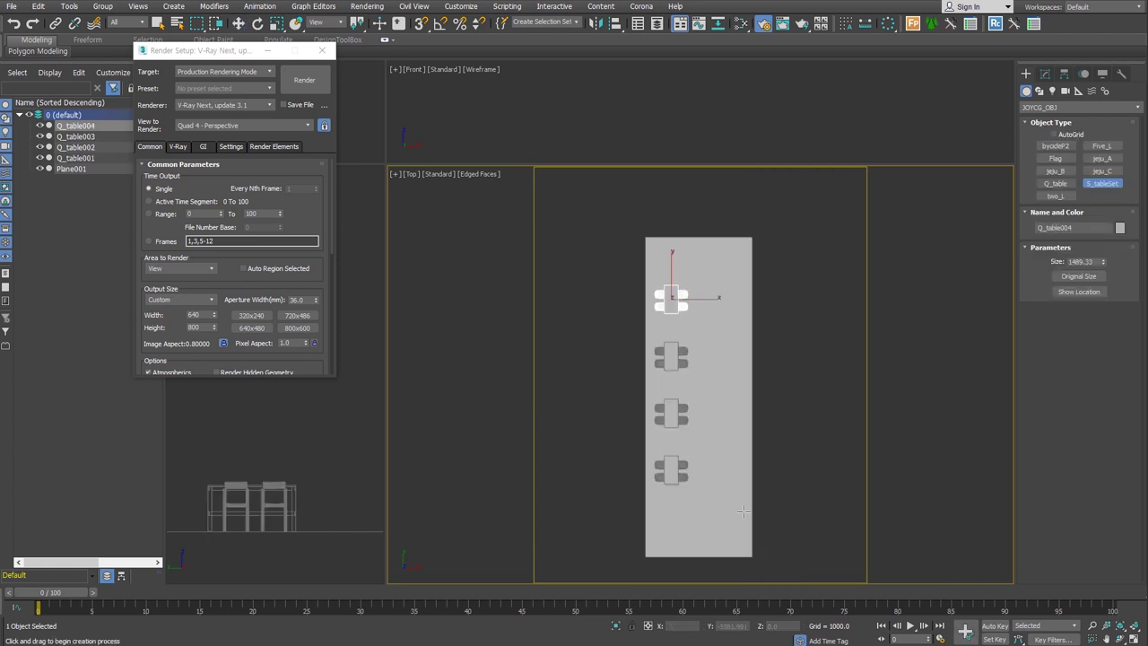
pyautogui.click(728, 468)
pyautogui.press('w')
pyautogui.keyDown('shift'); pyautogui.moveTo(729, 474); pyautogui.dragTo(731, 423); pyautogui.keyUp('shift')
pyautogui.click(601, 332)
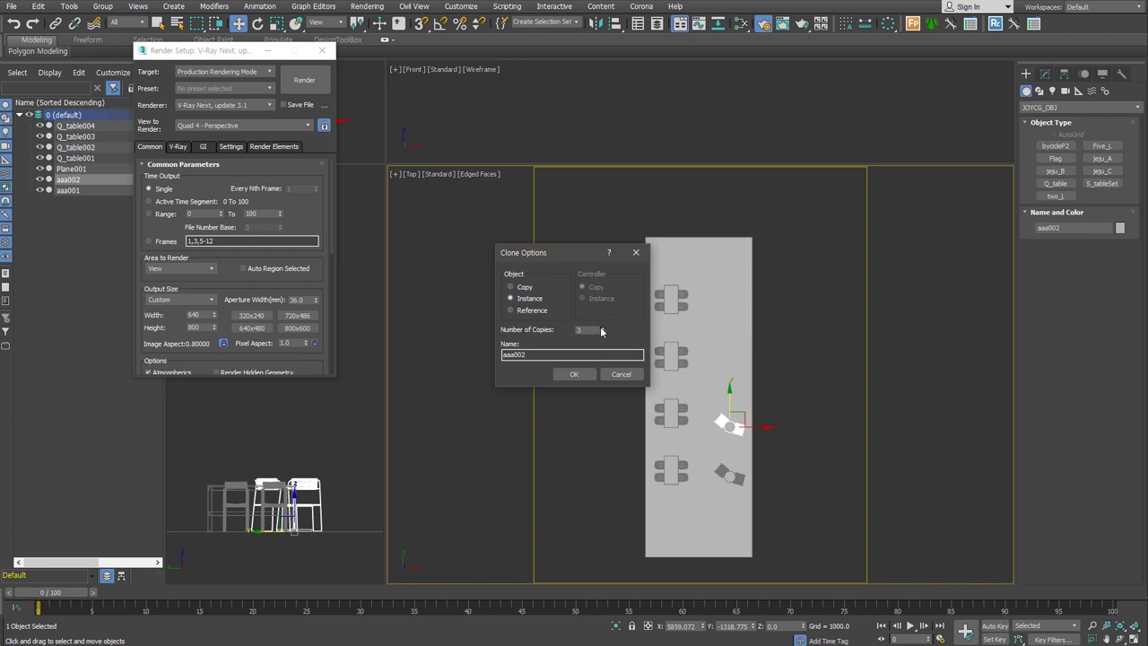
pyautogui.press('Return')
# Nudge the four chair sets up and rotate them to new angles
pyautogui.moveTo(708, 210); pyautogui.dragTo(778, 493)
pyautogui.moveTo(729, 404); pyautogui.dragTo(730, 389)
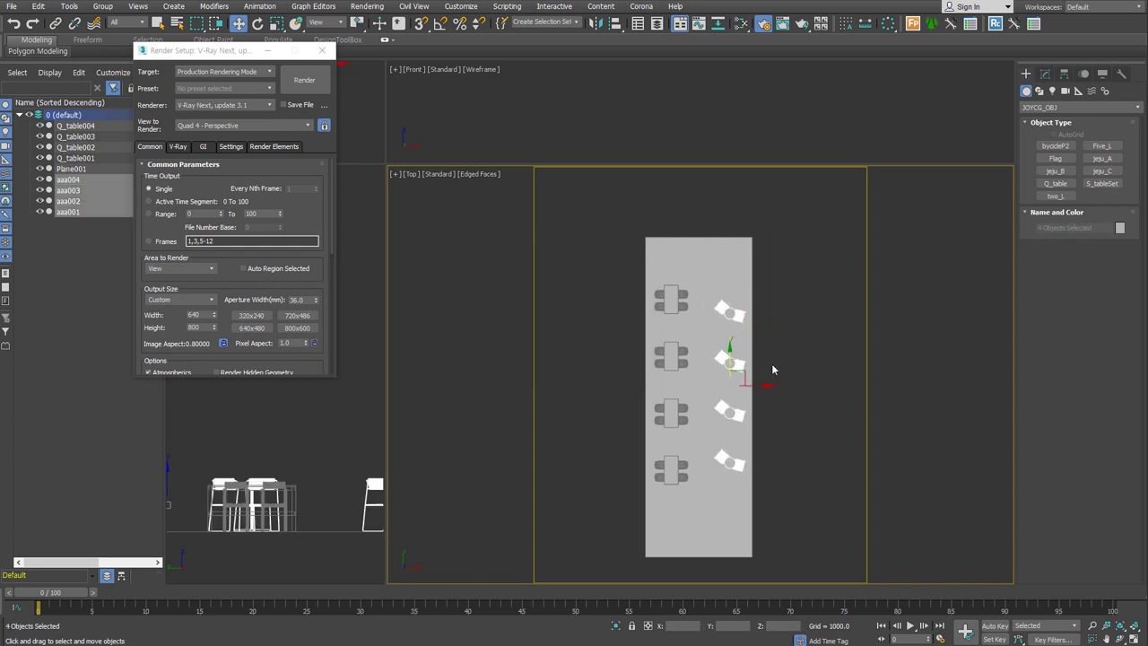
pyautogui.click(759, 330)
pyautogui.click(715, 312)
pyautogui.press('e')
pyautogui.click(730, 356)
pyautogui.click(731, 413)
pyautogui.moveTo(754, 421); pyautogui.dragTo(744, 395)
pyautogui.click(730, 462)
pyautogui.moveTo(744, 471); pyautogui.dragTo(731, 440)
pyautogui.click(807, 503)
pyautogui.press('w')
# Move the floor plane so it lies beneath all the tables and chairs
pyautogui.moveTo(760, 432); pyautogui.dragTo(734, 408, button='middle')
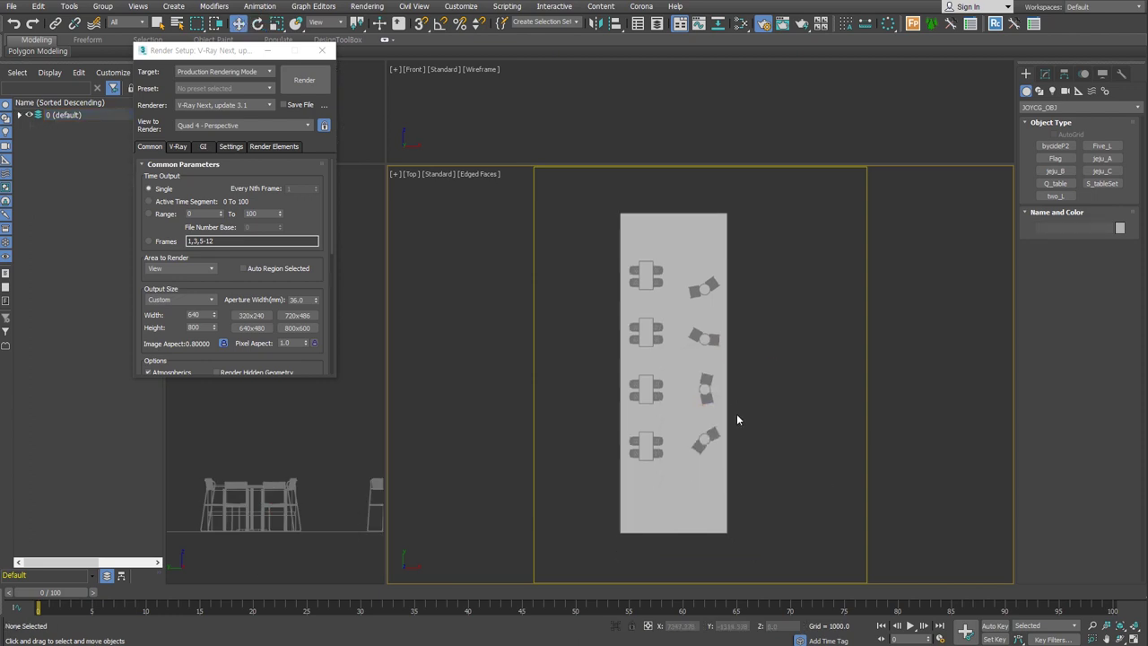
pyautogui.moveTo(729, 480)
pyautogui.keyDown('alt'); pyautogui.mouseDown(button='middle')
pyautogui.moveTo(789, 384)
pyautogui.moveTo(846, 449)
pyautogui.mouseUp(button='middle'); pyautogui.keyUp('alt')
pyautogui.click(830, 488)
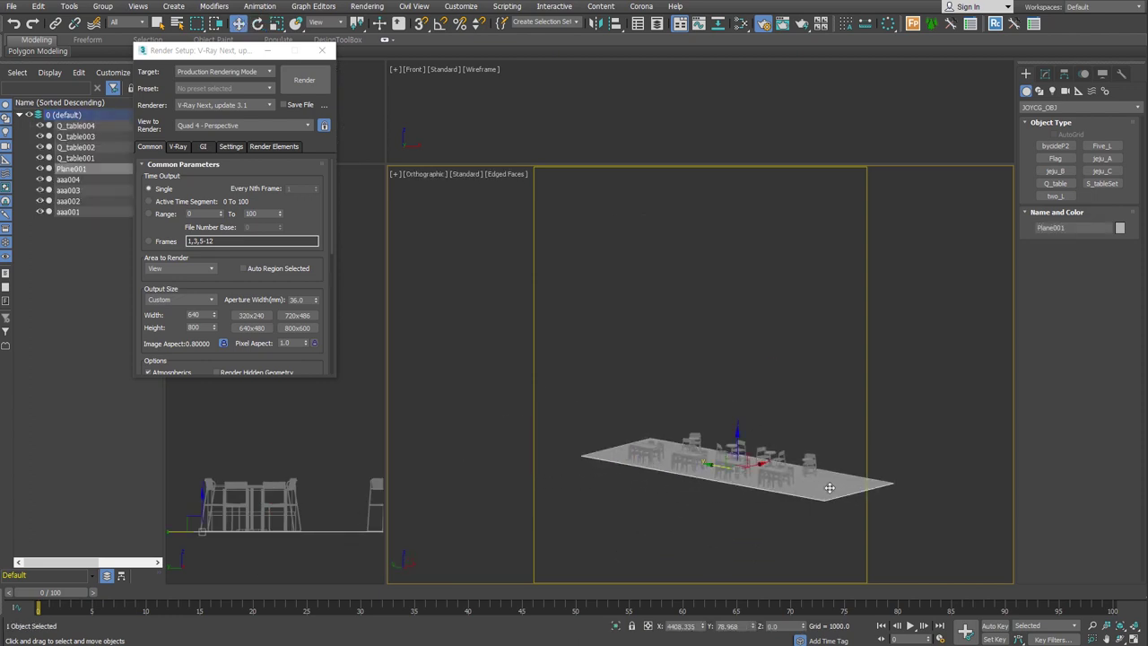
pyautogui.moveTo(725, 470); pyautogui.dragTo(752, 436)
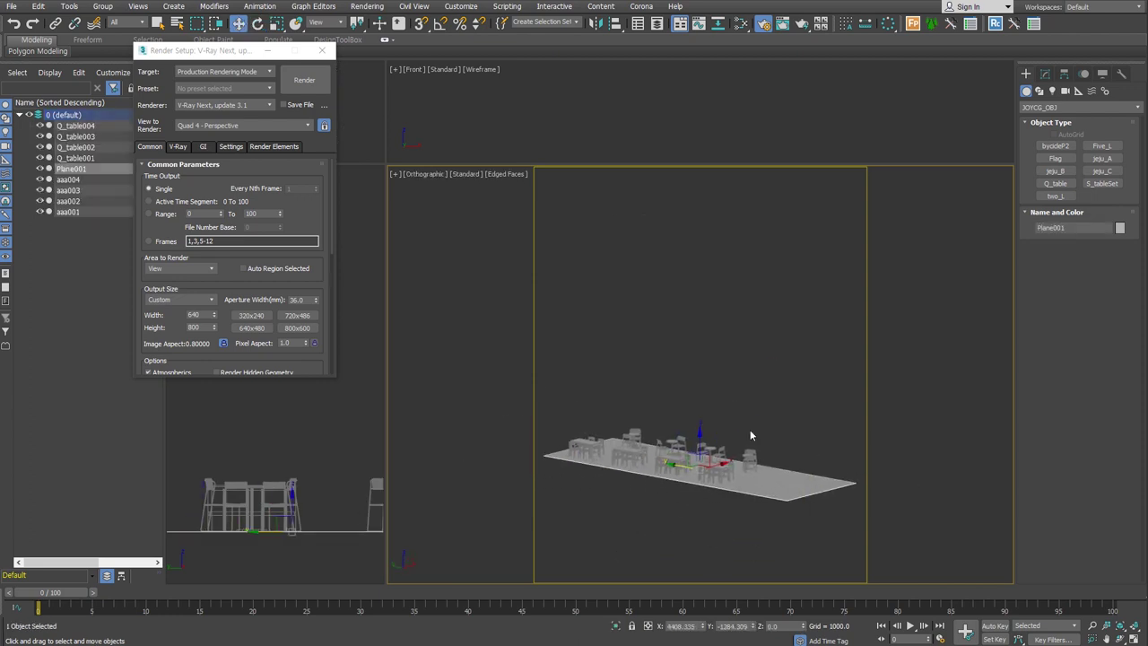
# Shell the plane 4000 units tall, convert it to Editable Poly, and flip all its polygons
pyautogui.click(1045, 73)
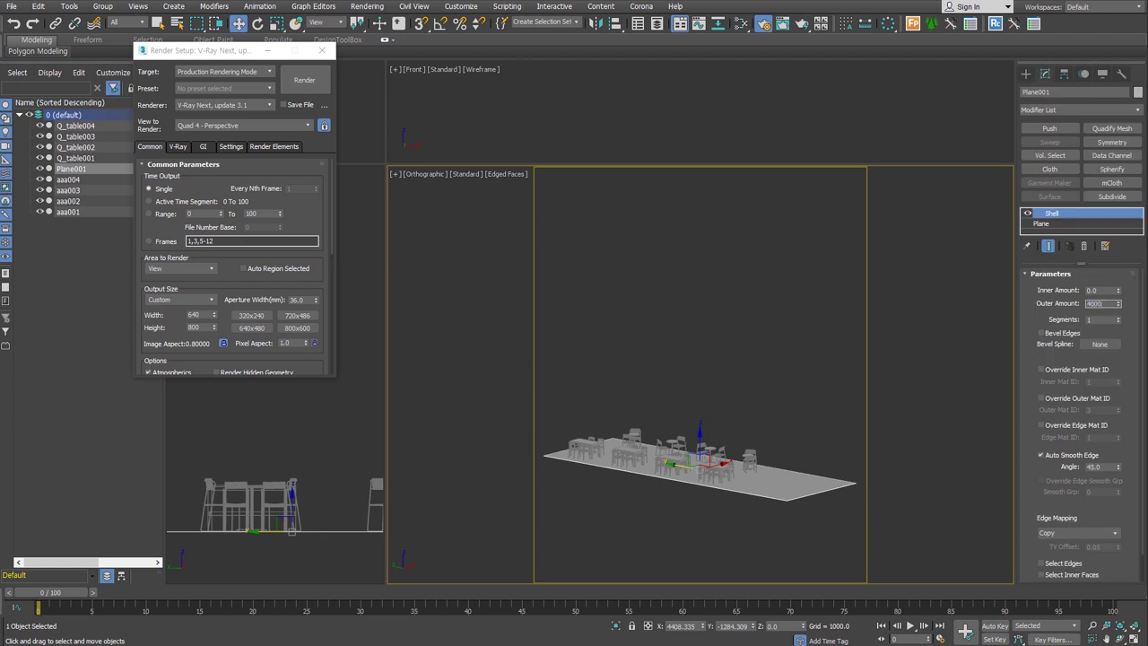
pyautogui.press('Return')
pyautogui.keyDown('alt'); pyautogui.moveTo(754, 459); pyautogui.dragTo(792, 456, button='middle'); pyautogui.keyUp('alt')
pyautogui.rightClick(793, 455)
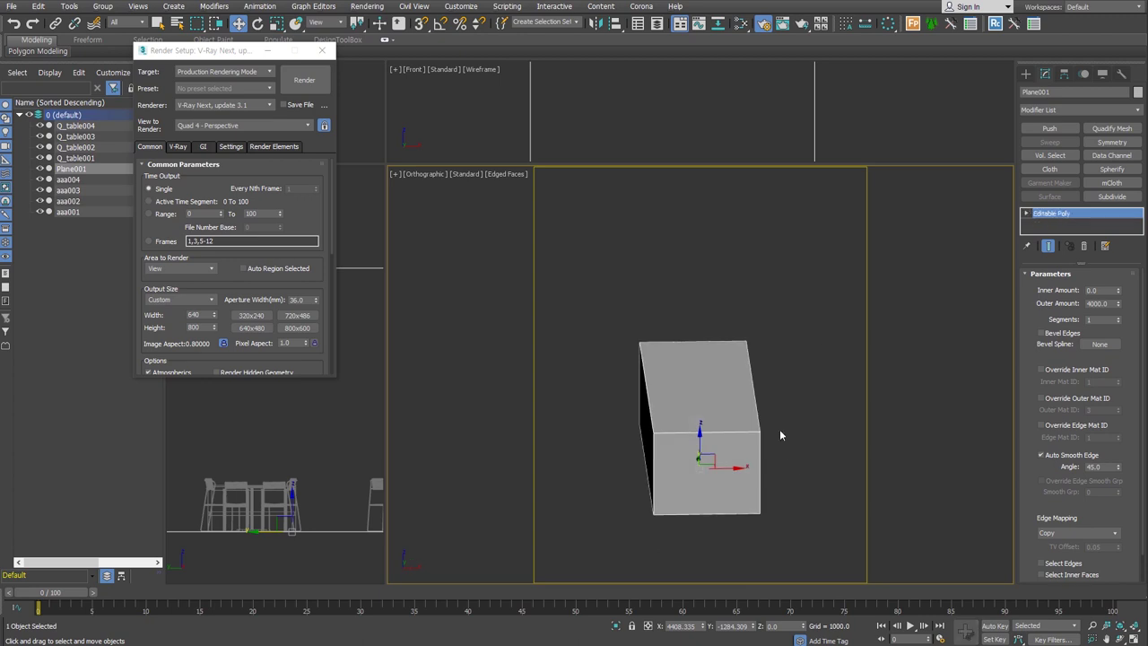
pyautogui.click(779, 428)
pyautogui.click(1100, 289)
pyautogui.hotkey('ctrl', 'a')
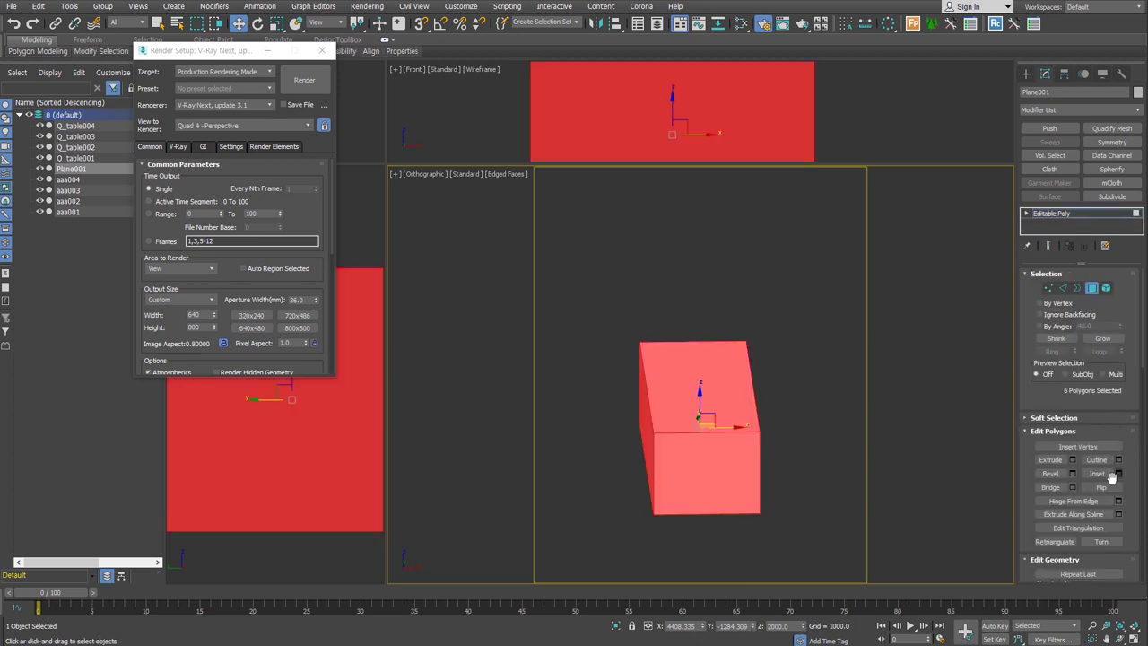
pyautogui.click(1102, 487)
pyautogui.keyDown('alt'); pyautogui.moveTo(799, 480); pyautogui.dragTo(838, 477, button='middle'); pyautogui.keyUp('alt')
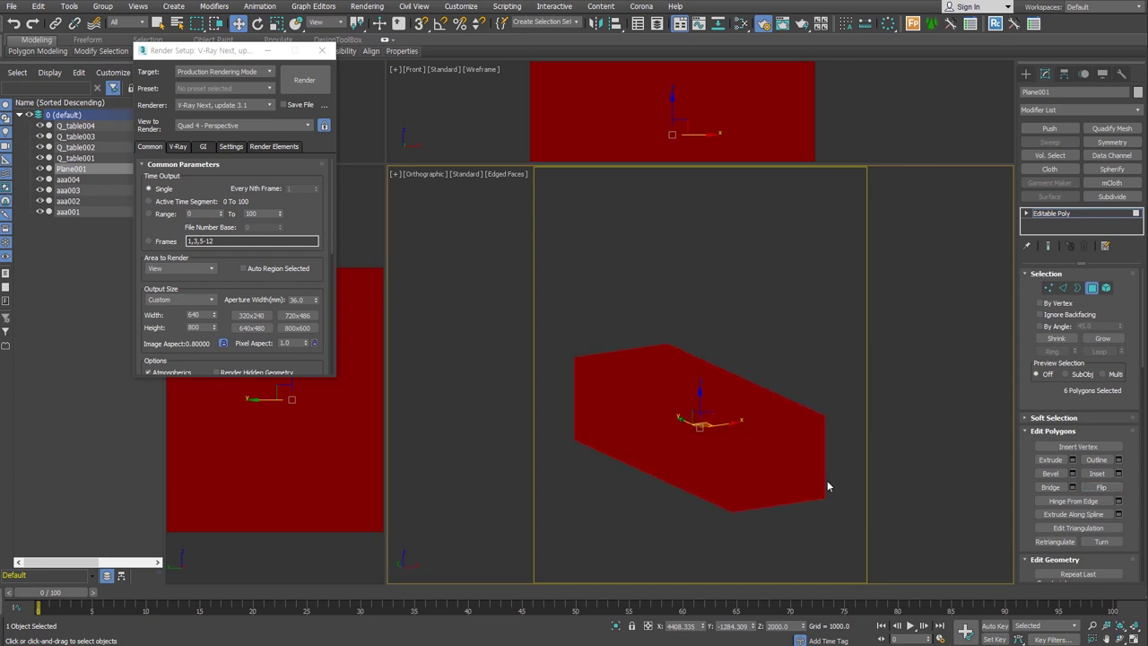
# Turn on Backface Cull in the room box's Object Properties and zoom to fit it
pyautogui.rightClick(703, 401)
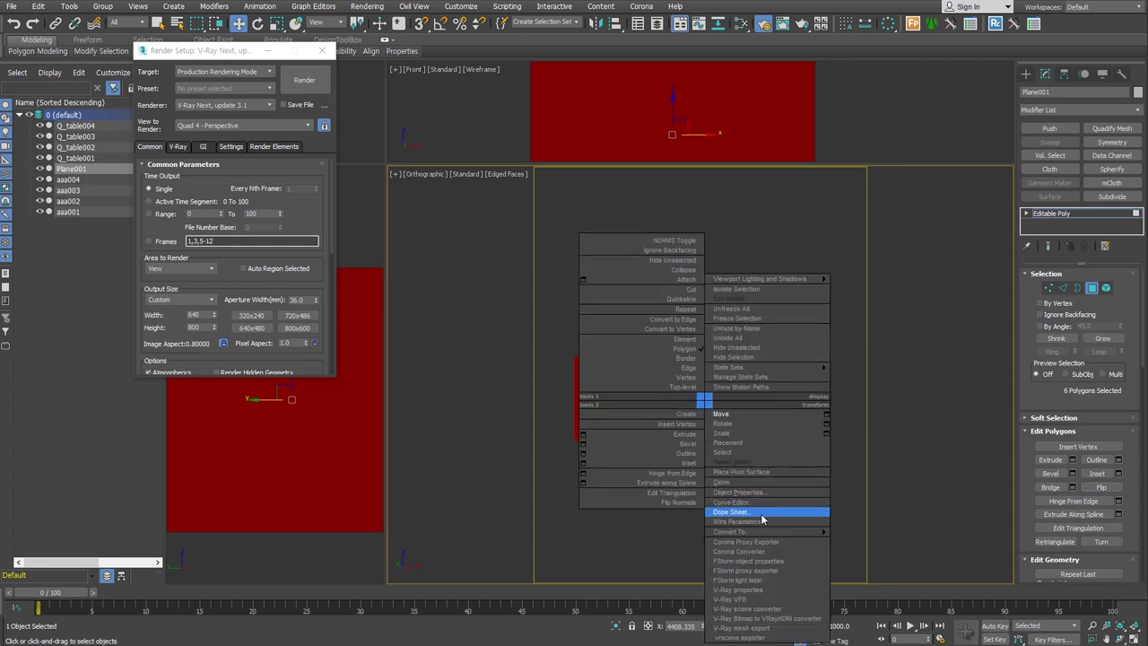
pyautogui.click(768, 493)
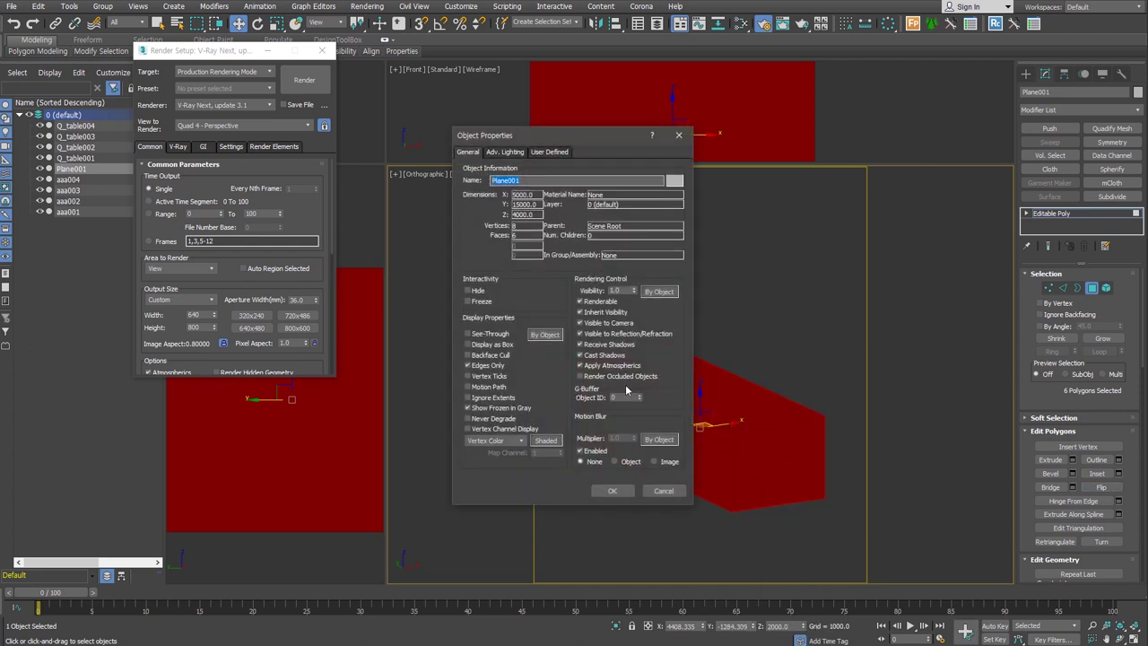
pyautogui.click(492, 355)
pyautogui.click(613, 490)
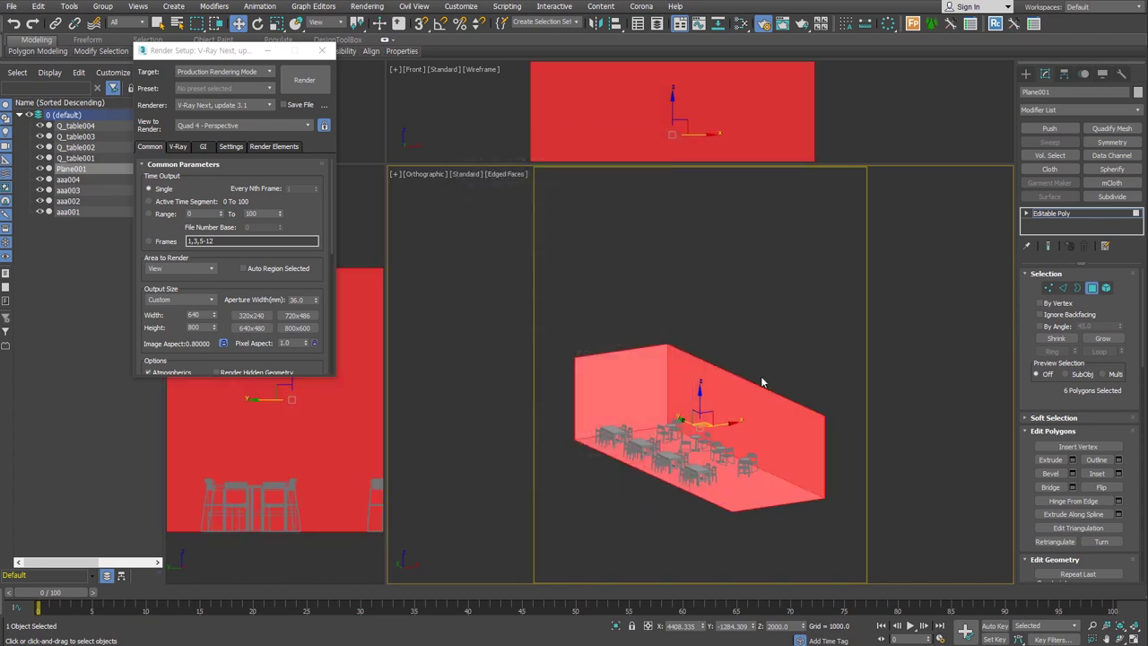
pyautogui.keyDown('alt'); pyautogui.moveTo(808, 509); pyautogui.dragTo(796, 379, button='middle'); pyautogui.keyUp('alt')
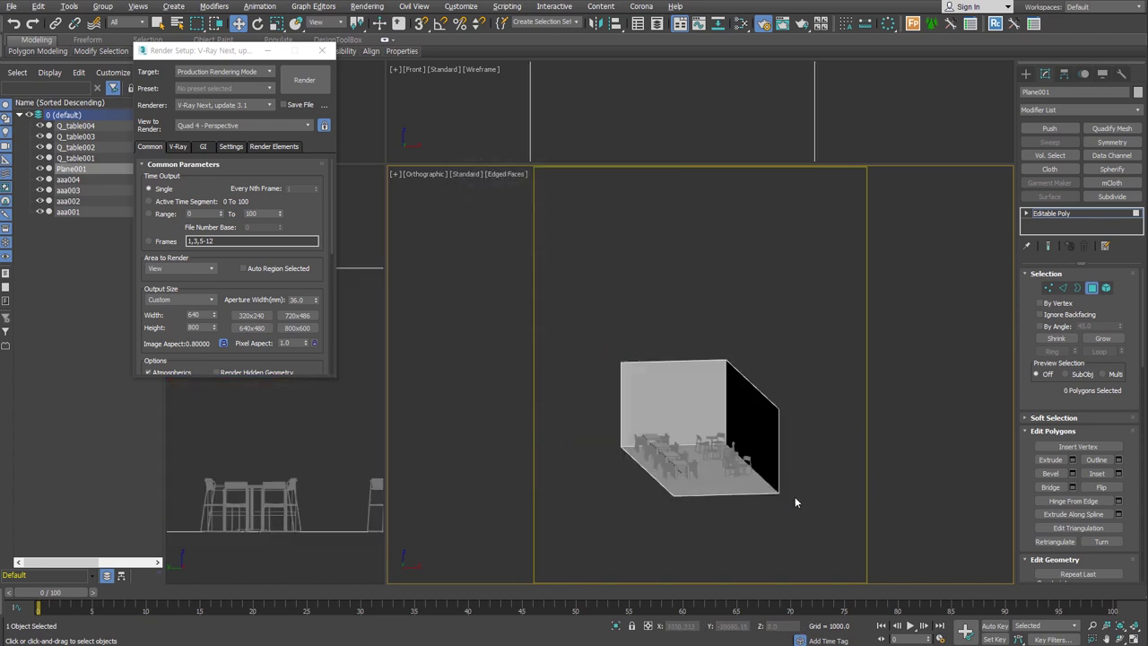
pyautogui.press('f')
pyautogui.hotkey('ctrl', 'shift', 'z')
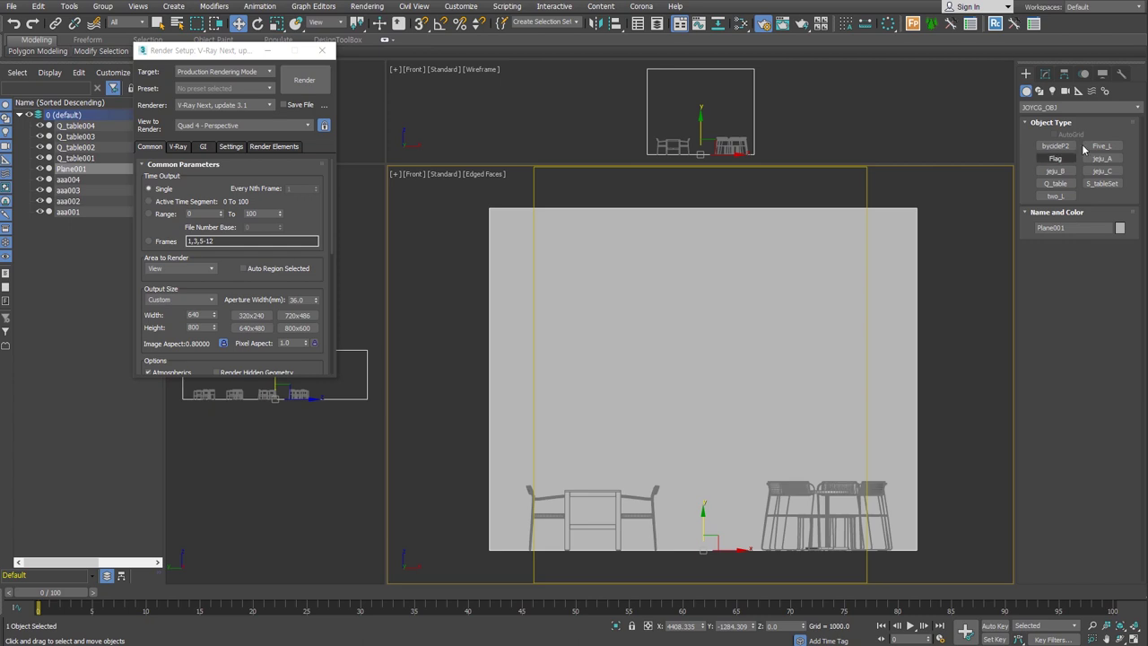
# Place a VRayIES light at the room's top left and select it
pyautogui.click(1054, 91)
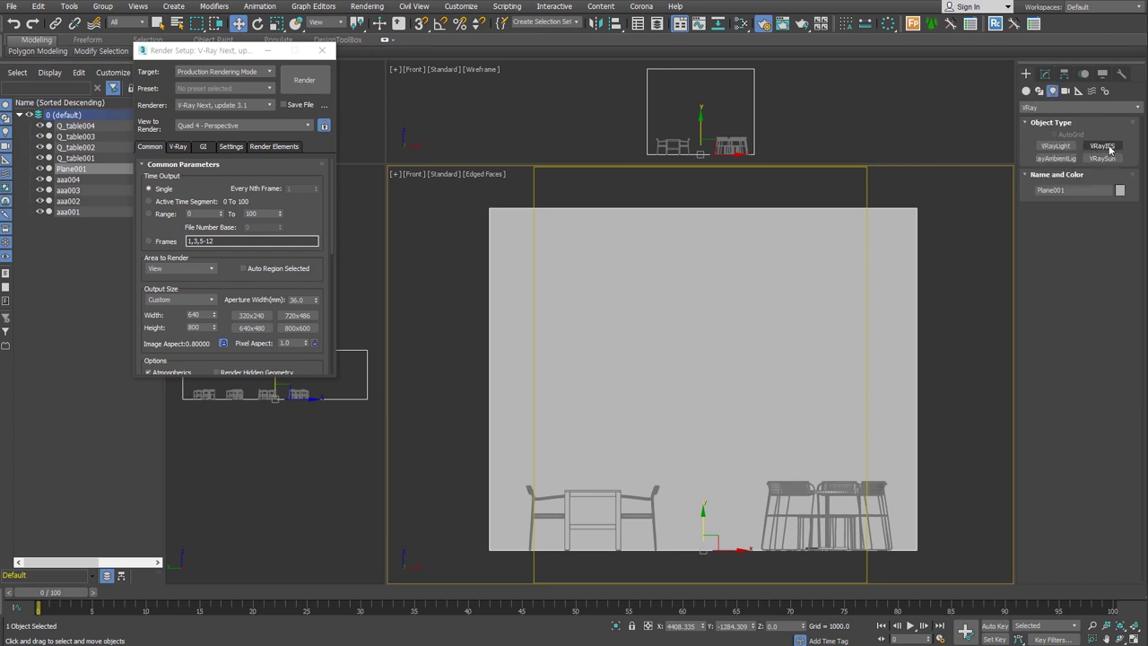
pyautogui.click(1102, 146)
pyautogui.moveTo(538, 217); pyautogui.dragTo(544, 386)
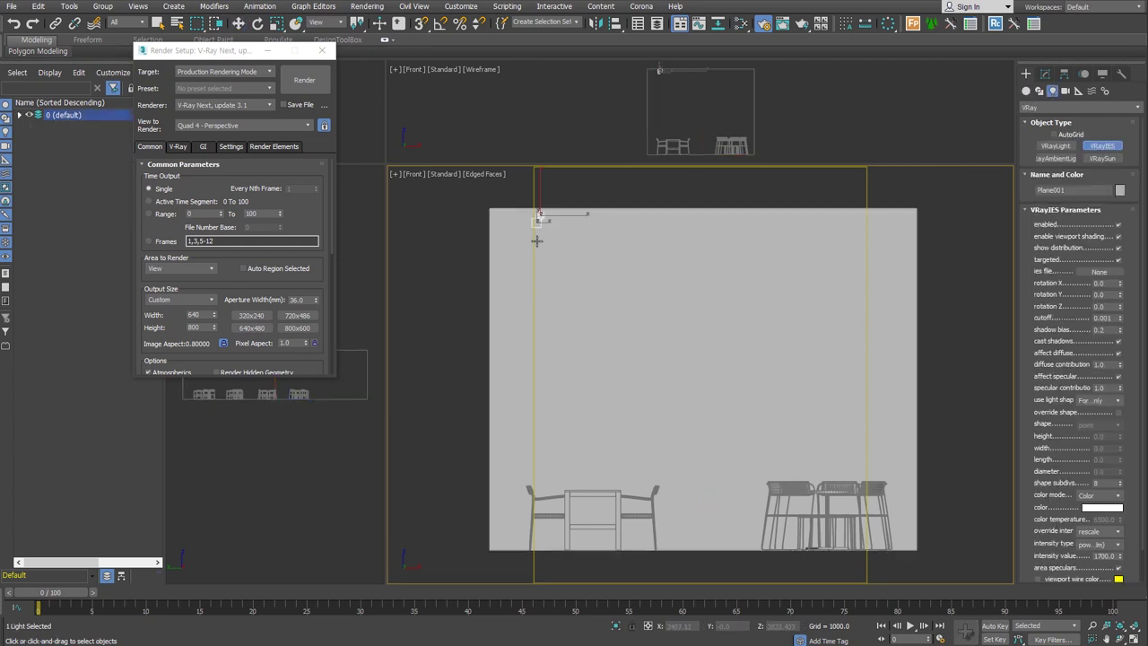
pyautogui.press('w')
pyautogui.click(543, 385)
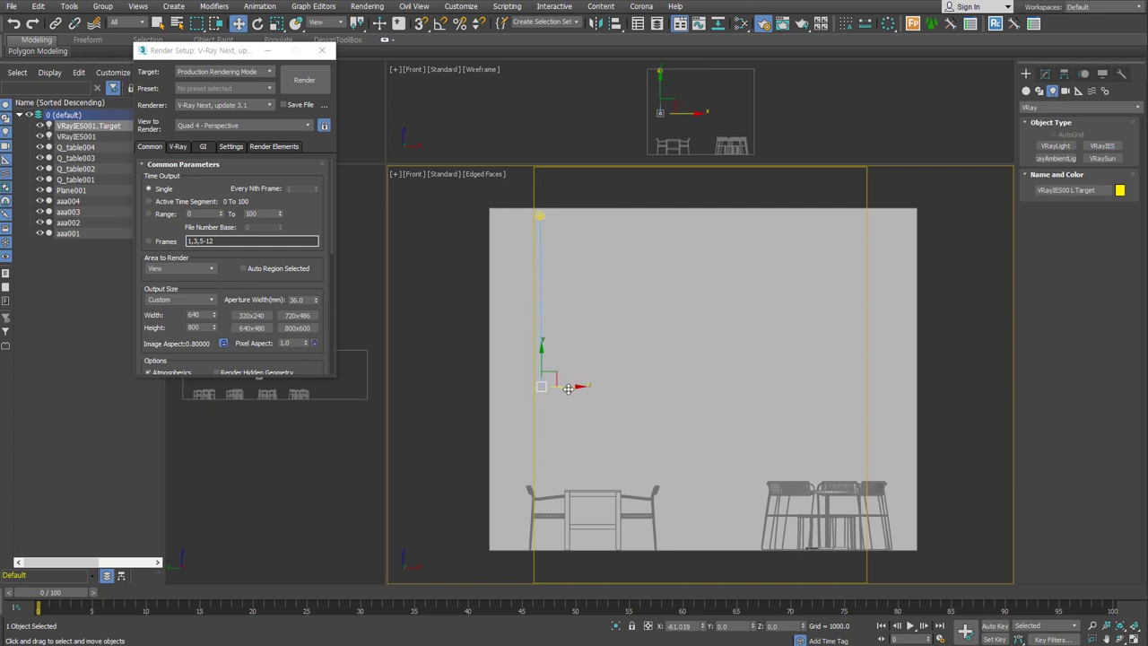
pyautogui.click(539, 216)
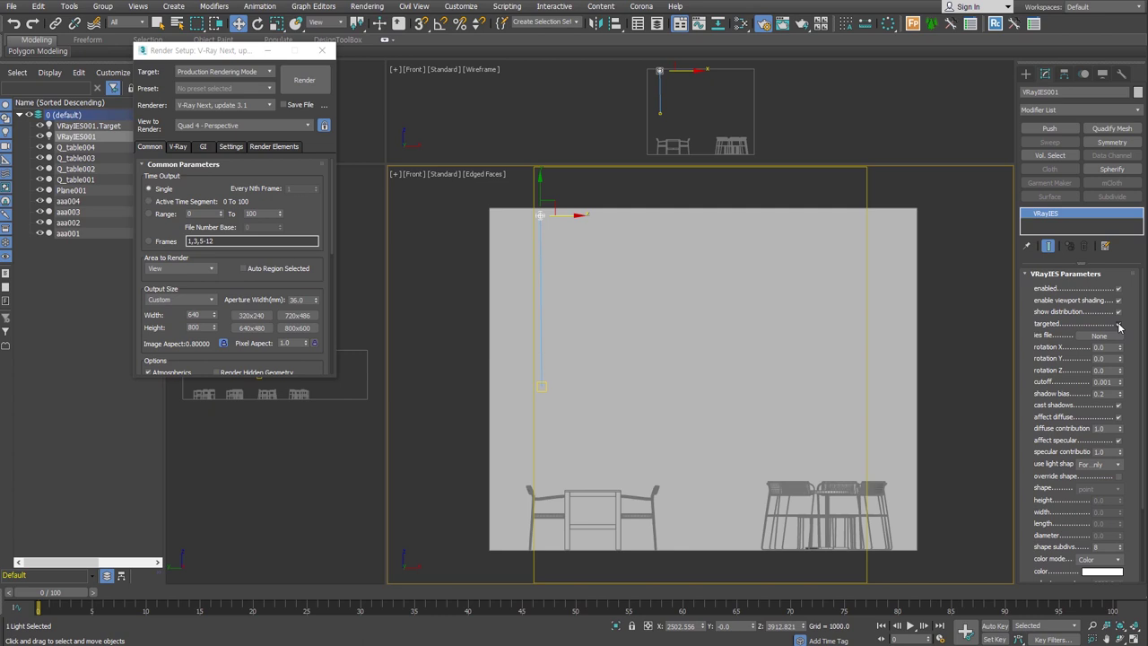
# Make the light untargeted with the ERCO 42122 IES profile, below the ceiling, coloured by temperature
pyautogui.click(1118, 325)
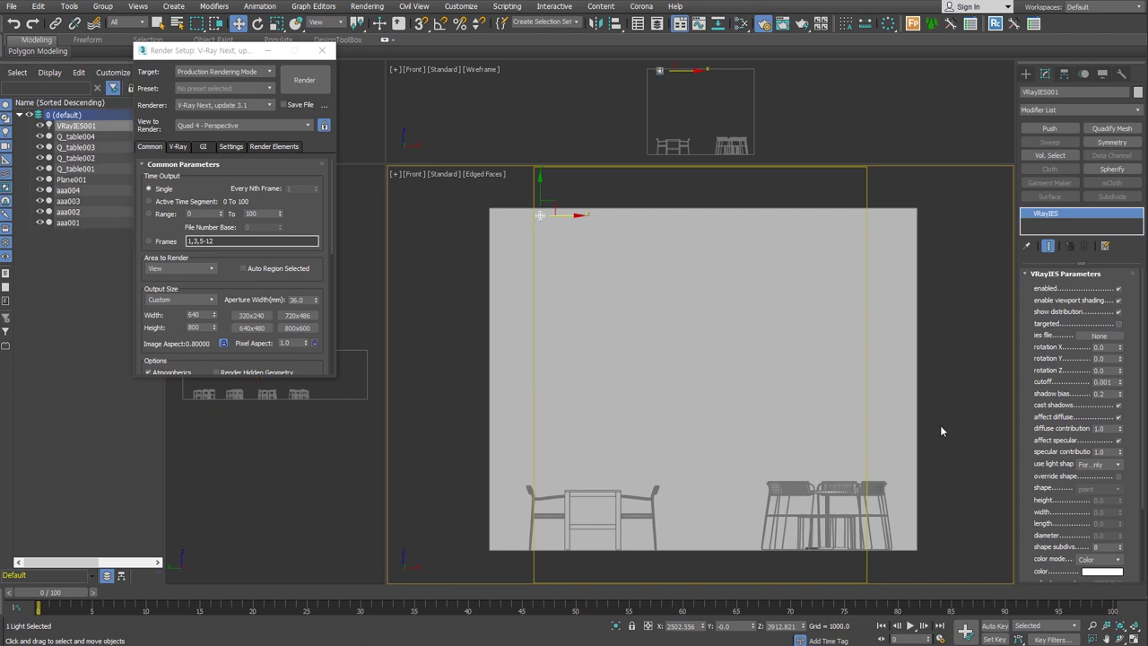
pyautogui.click(1099, 335)
pyautogui.scroll(-5, 332, 279)
pyautogui.doubleClick(158, 300)
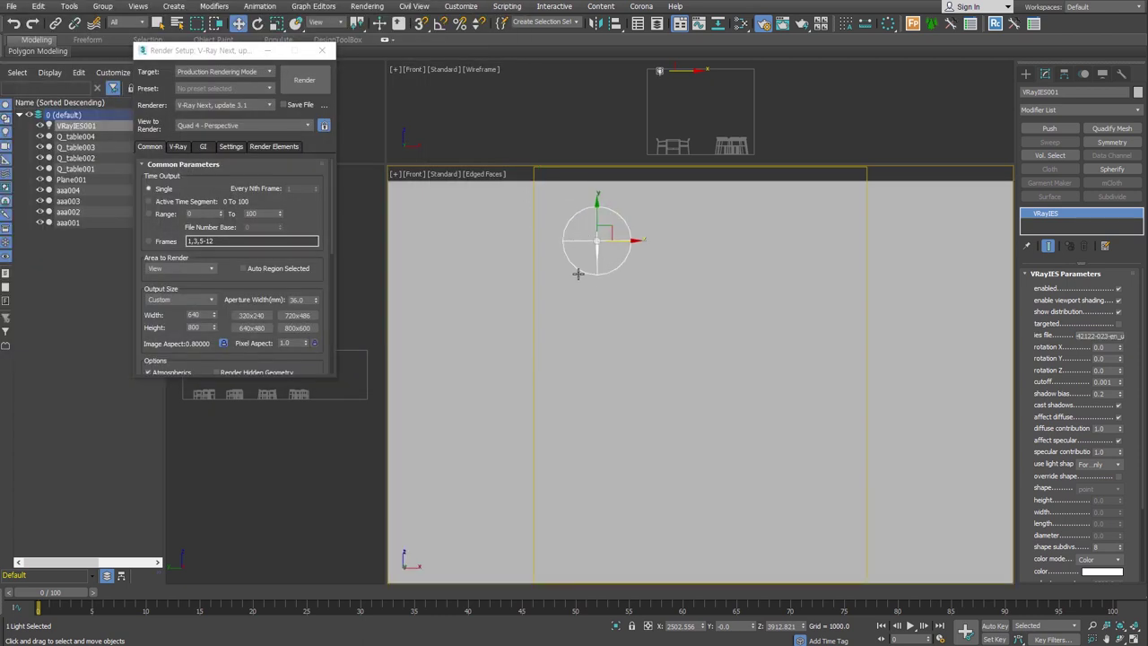
pyautogui.moveTo(596, 240); pyautogui.dragTo(563, 329)
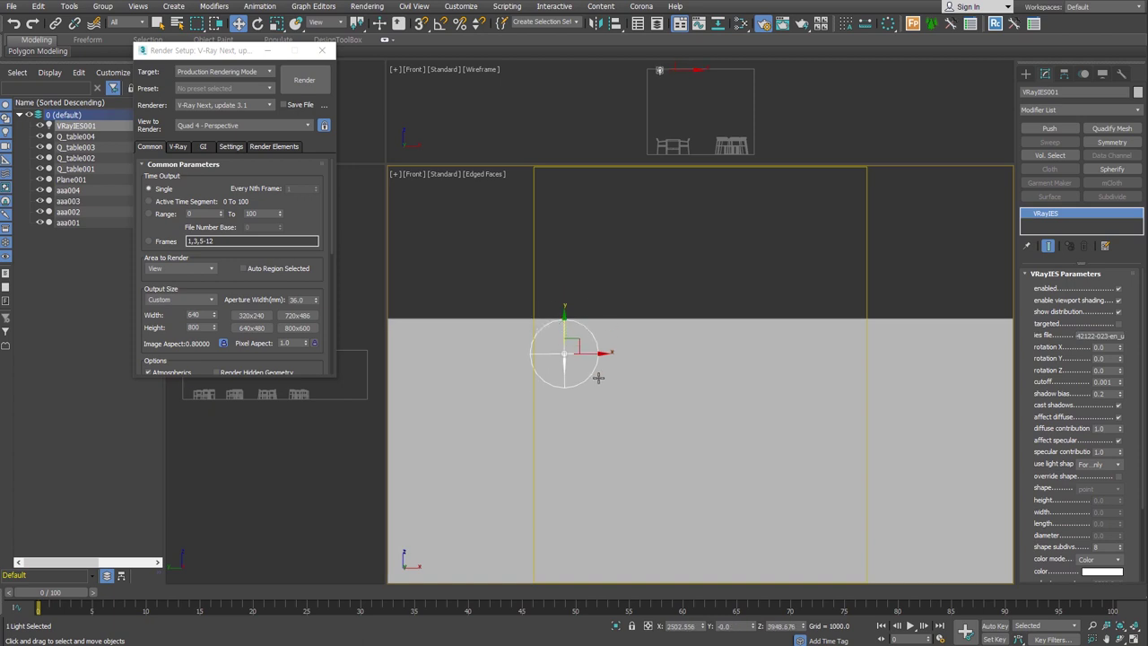
pyautogui.scroll(-2, 1132, 515)
pyautogui.scroll(-2, 1132, 515)
pyautogui.click(1117, 488)
pyautogui.click(1117, 507)
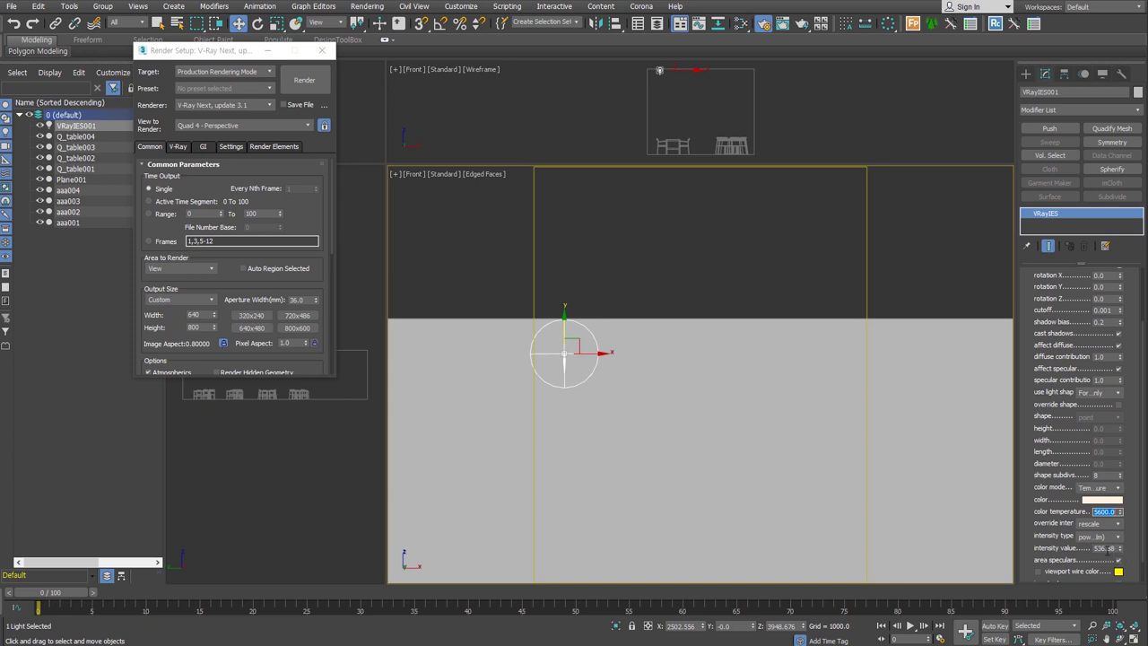
# Shift-drag the IES light sideways along the ceiling to clone it
pyautogui.keyDown('alt'); pyautogui.moveTo(642, 451); pyautogui.dragTo(661, 350, button='middle'); pyautogui.keyUp('alt')
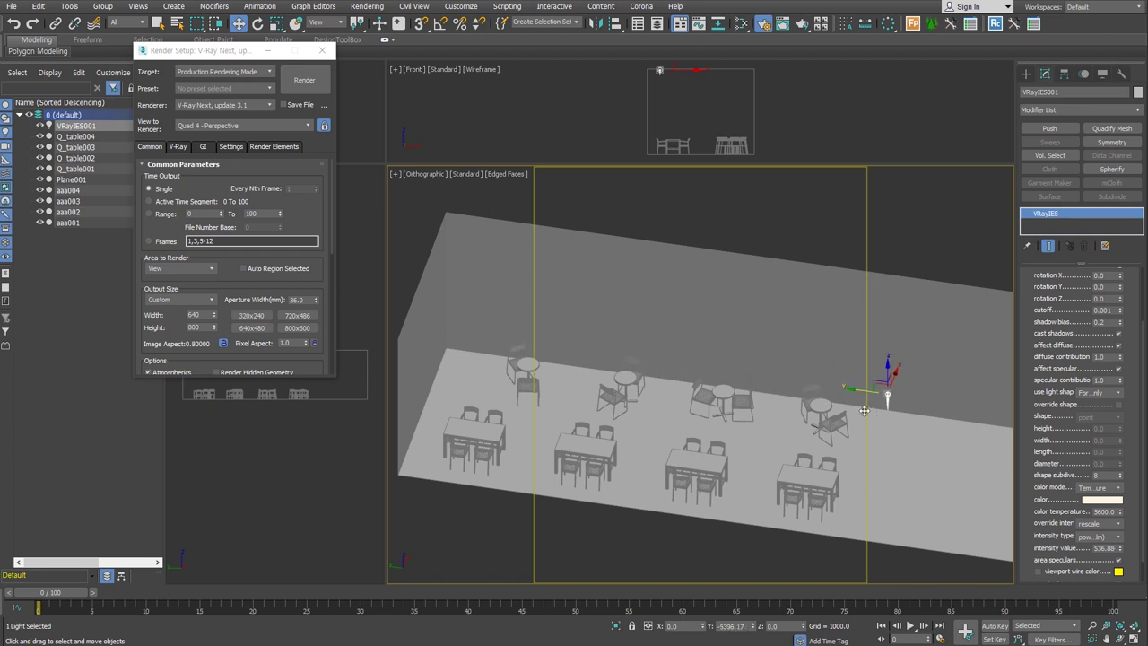
pyautogui.keyDown('alt'); pyautogui.moveTo(938, 449); pyautogui.dragTo(871, 438, button='middle'); pyautogui.keyUp('alt')
pyautogui.press('f')
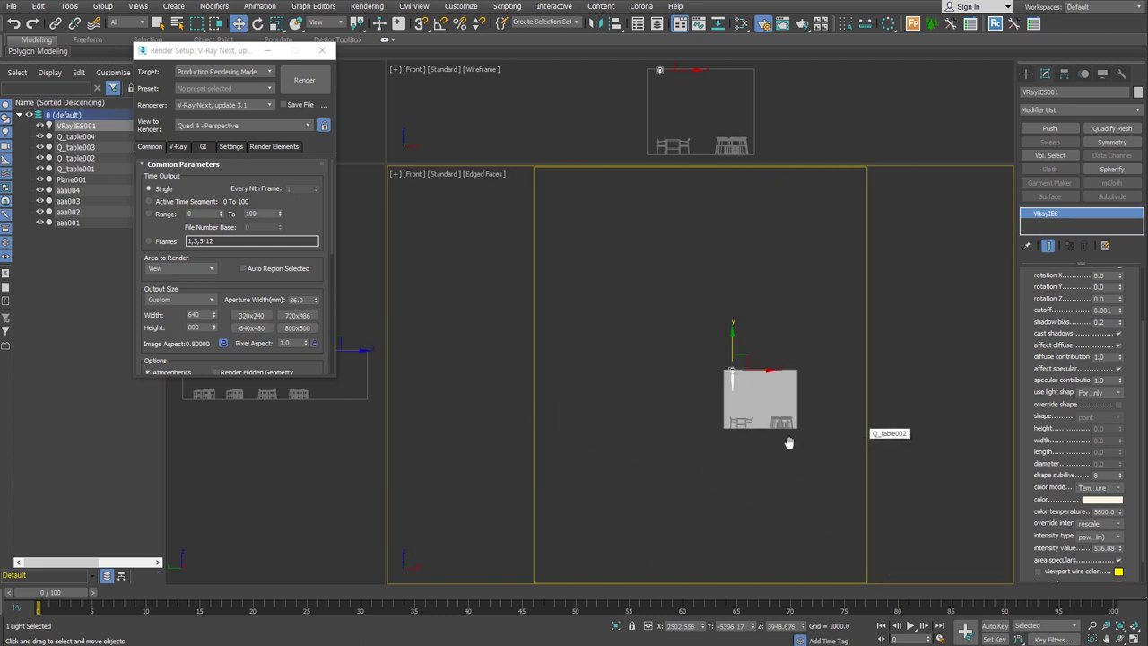
pyautogui.scroll(3, 788, 443)
pyautogui.keyDown('shift'); pyautogui.moveTo(623, 333); pyautogui.dragTo(758, 339); pyautogui.keyUp('shift')
# Make the light copies instances, then clone the row of lights three times across the ceiling
pyautogui.click(603, 327)
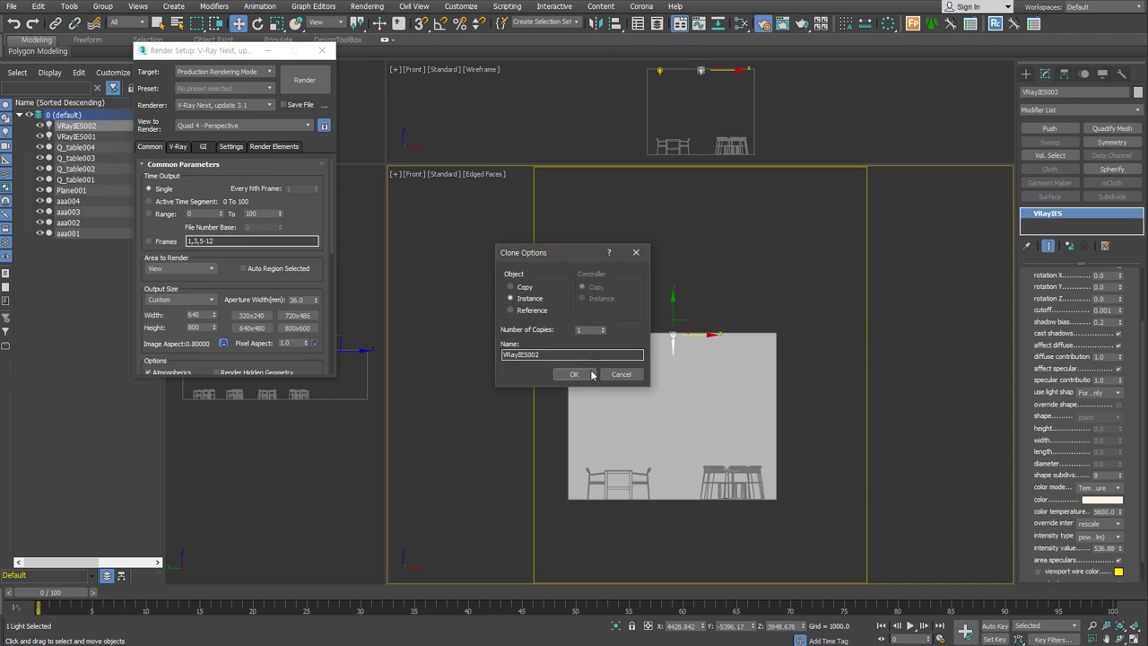
pyautogui.click(574, 374)
pyautogui.keyDown('alt'); pyautogui.moveTo(599, 345); pyautogui.dragTo(682, 309, button='middle'); pyautogui.keyUp('alt')
pyautogui.moveTo(681, 310); pyautogui.dragTo(760, 421)
pyautogui.keyDown('alt'); pyautogui.moveTo(759, 422); pyautogui.dragTo(761, 409, button='middle'); pyautogui.keyUp('alt')
pyautogui.keyDown('shift'); pyautogui.moveTo(761, 408); pyautogui.dragTo(696, 408); pyautogui.keyUp('shift')
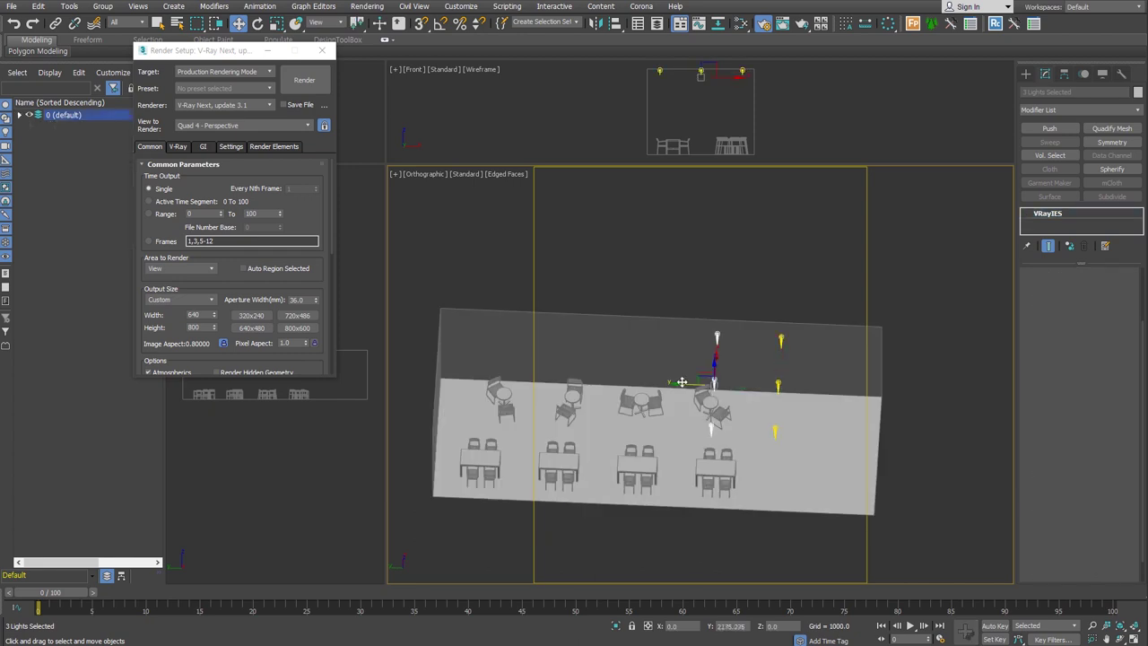
pyautogui.click(603, 327)
pyautogui.click(603, 328)
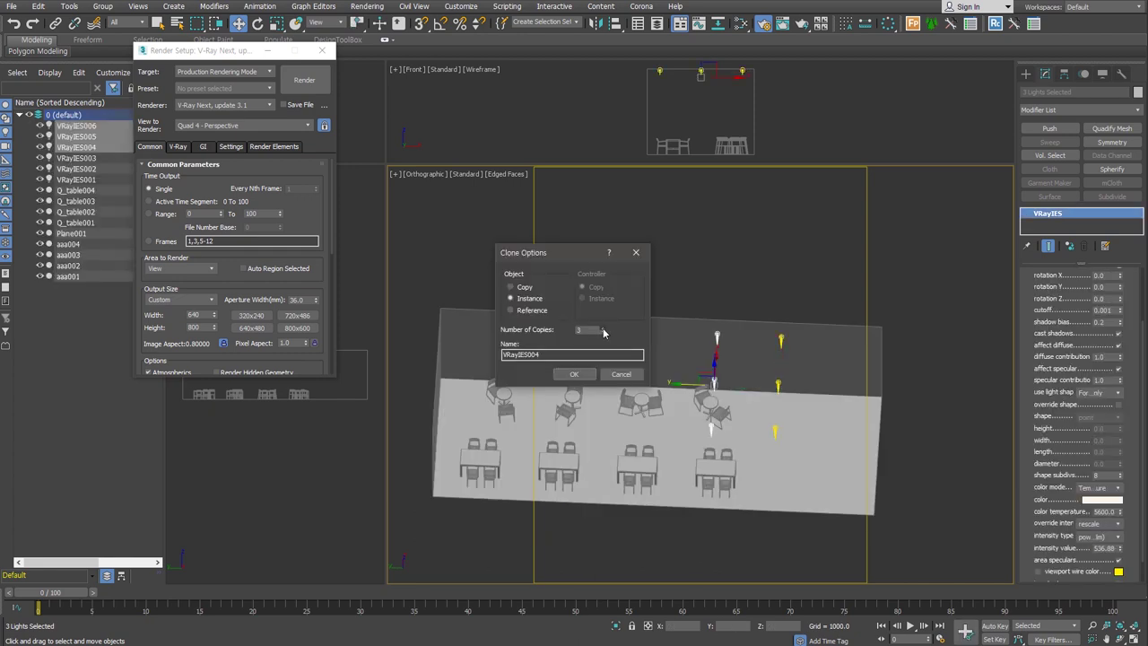
pyautogui.click(585, 374)
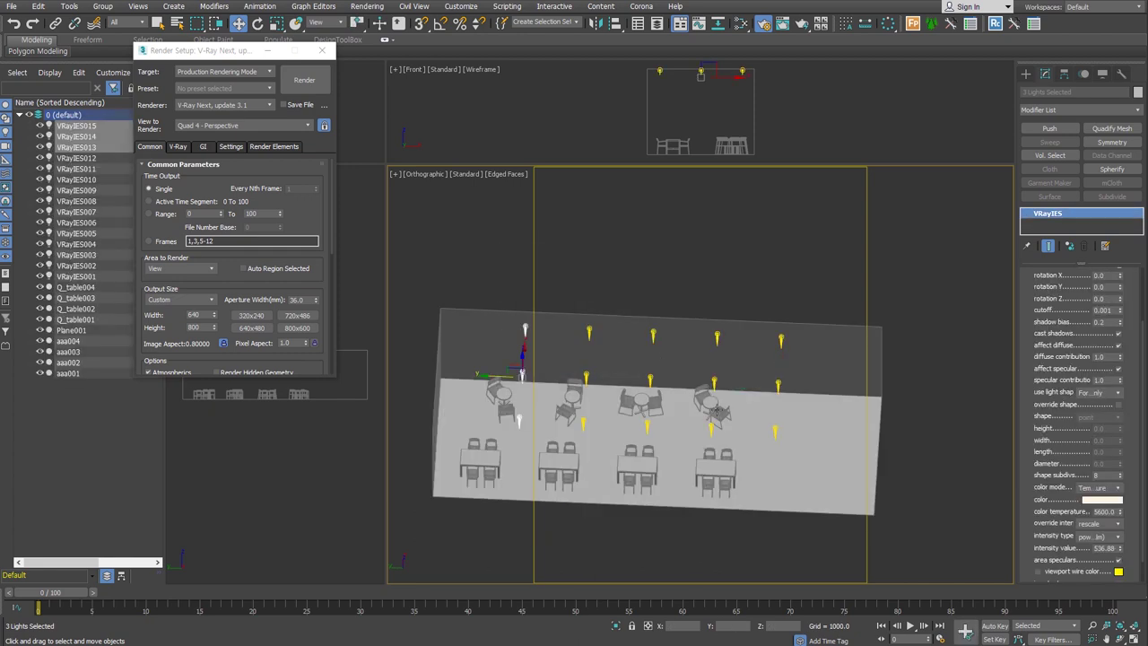
# Select all fifteen lights and shift them left to centre the grid over the room
pyautogui.keyDown('alt'); pyautogui.moveTo(585, 376); pyautogui.dragTo(525, 300, button='middle'); pyautogui.keyUp('alt')
pyautogui.moveTo(484, 299); pyautogui.dragTo(823, 413)
pyautogui.moveTo(627, 377); pyautogui.dragTo(577, 376)
pyautogui.click(831, 433)
pyautogui.moveTo(831, 433)
pyautogui.keyDown('alt'); pyautogui.mouseDown(button='middle')
pyautogui.moveTo(694, 461)
pyautogui.moveTo(640, 402)
pyautogui.moveTo(780, 402)
pyautogui.mouseUp(button='middle'); pyautogui.keyUp('alt')
# Walk the perspective view forward into the room to an eye-level view down the café
pyautogui.press('p')
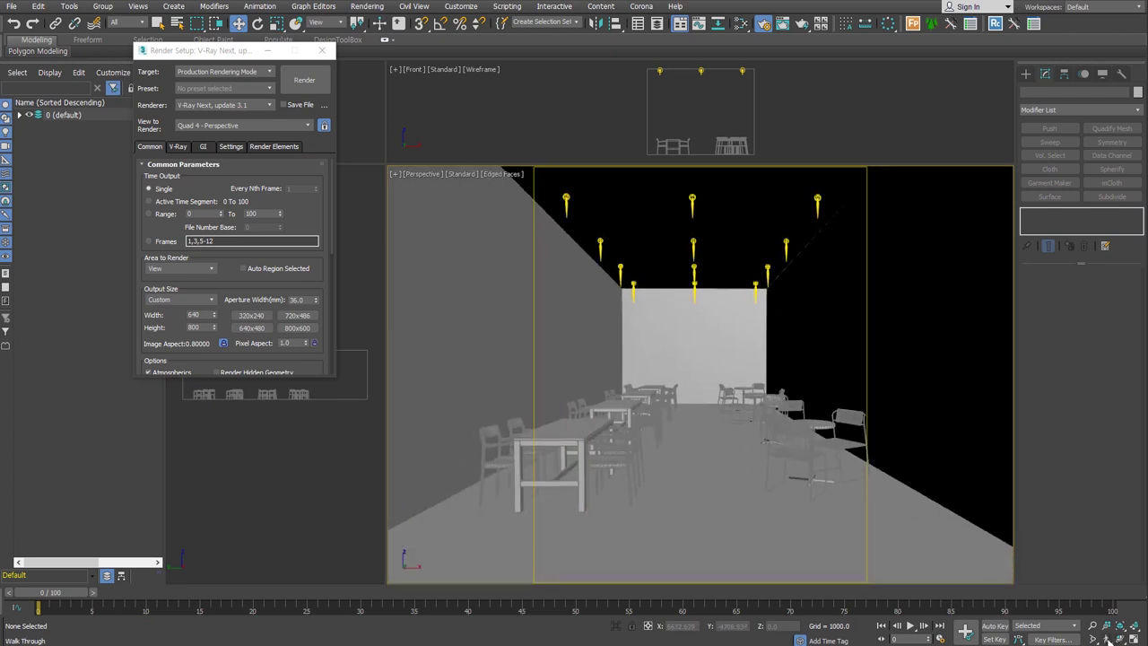
pyautogui.click(1109, 640)
pyautogui.press('w')
pyautogui.press('w')
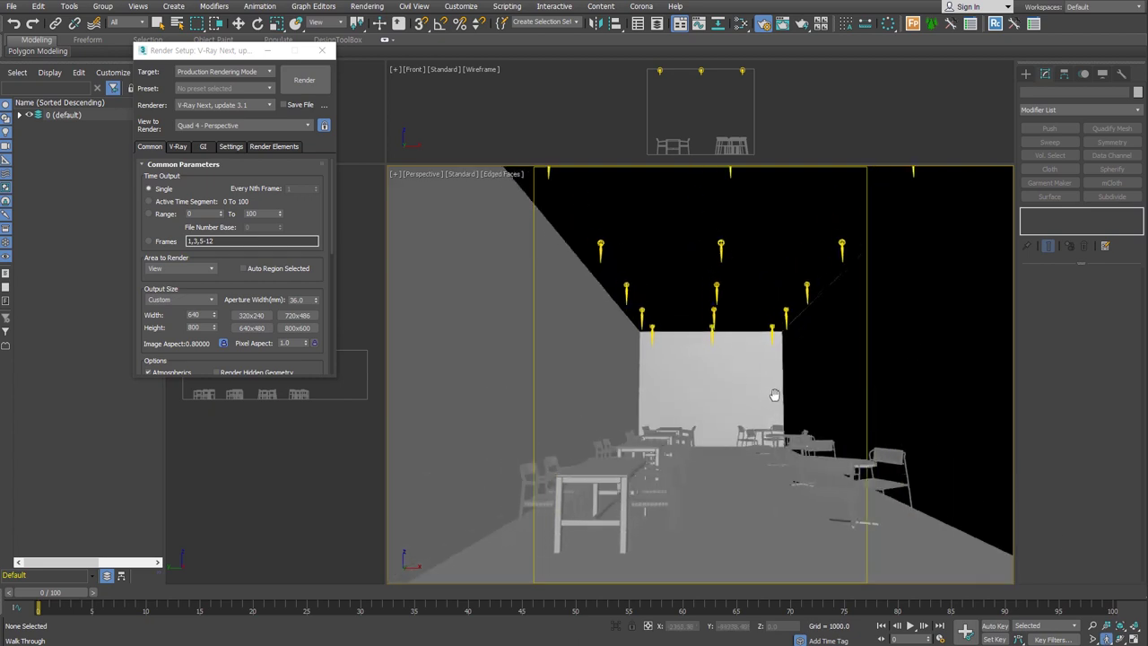
pyautogui.press('w')
pyautogui.press('w')
pyautogui.press('w')
pyautogui.press('w')
pyautogui.hotkey('alt', 'z')
pyautogui.moveTo(725, 405); pyautogui.dragTo(726, 402)
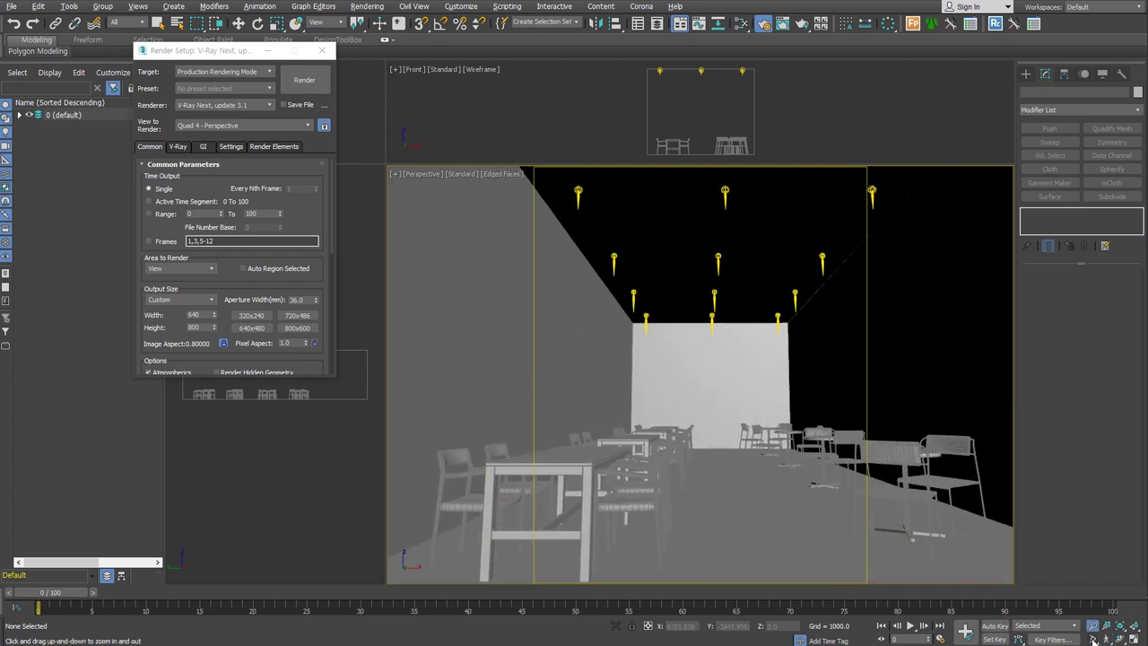
pyautogui.scroll(-1, 775, 405)
pyautogui.scroll(-2, 774, 405)
pyautogui.scroll(-1, 775, 405)
pyautogui.scroll(-1, 720, 428)
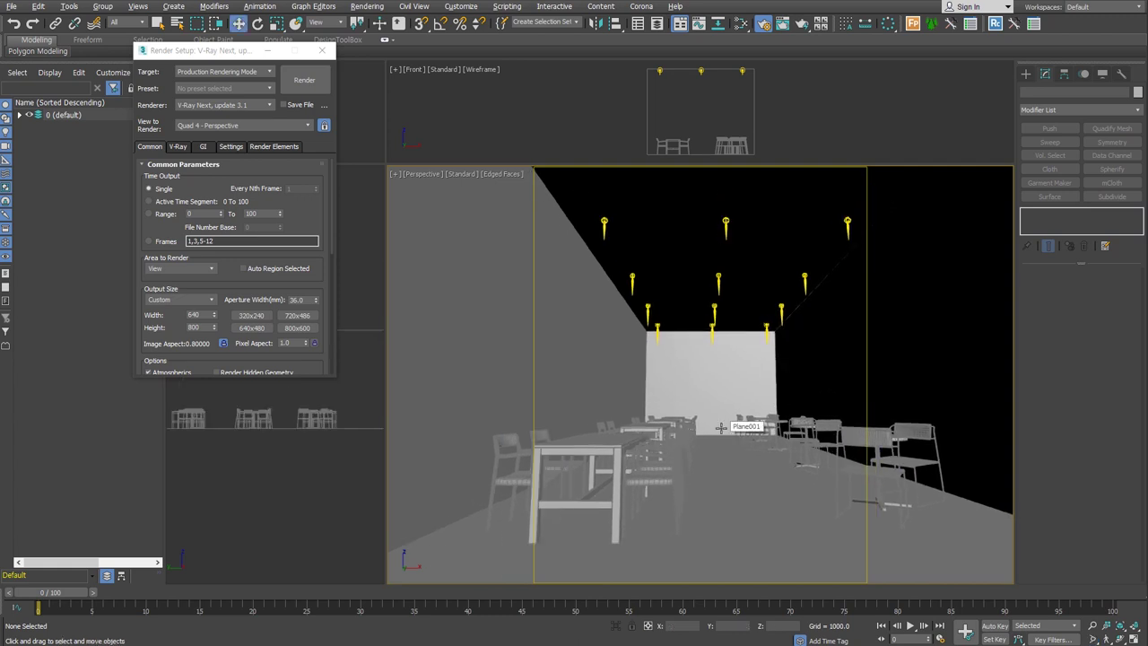
# Create a physical camera from that view and render a first V-Ray image
pyautogui.hotkey('ctrl', 'c')
pyautogui.scroll(-3, 1041, 351)
pyautogui.scroll(-2, 1042, 351)
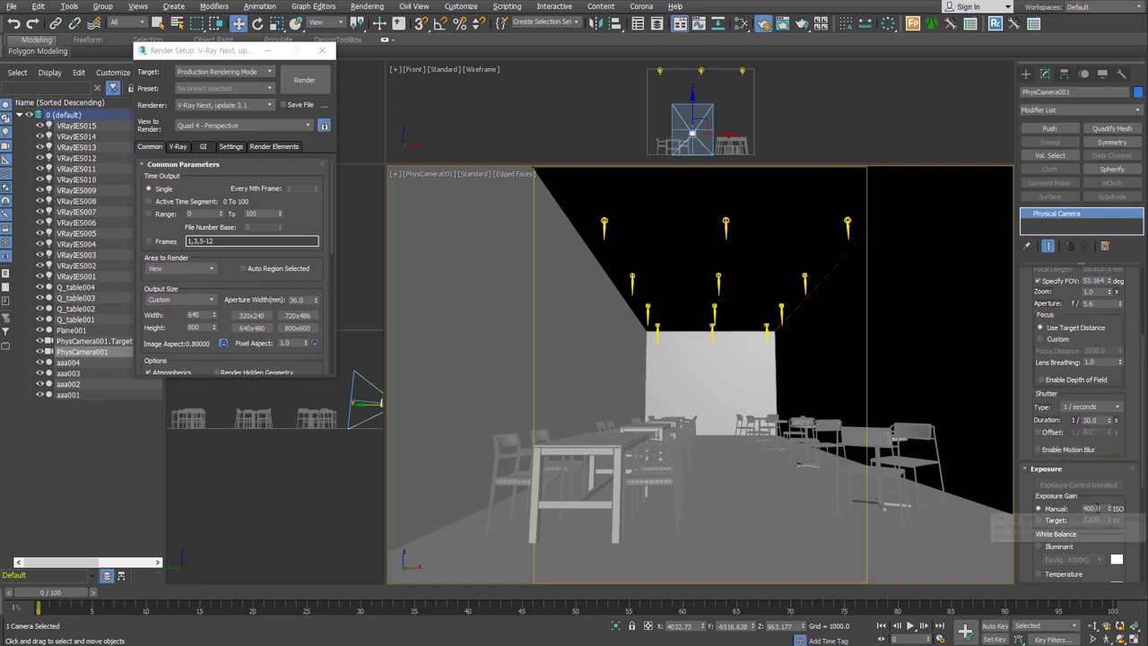
pyautogui.scroll(-2, 1130, 538)
pyautogui.click(304, 79)
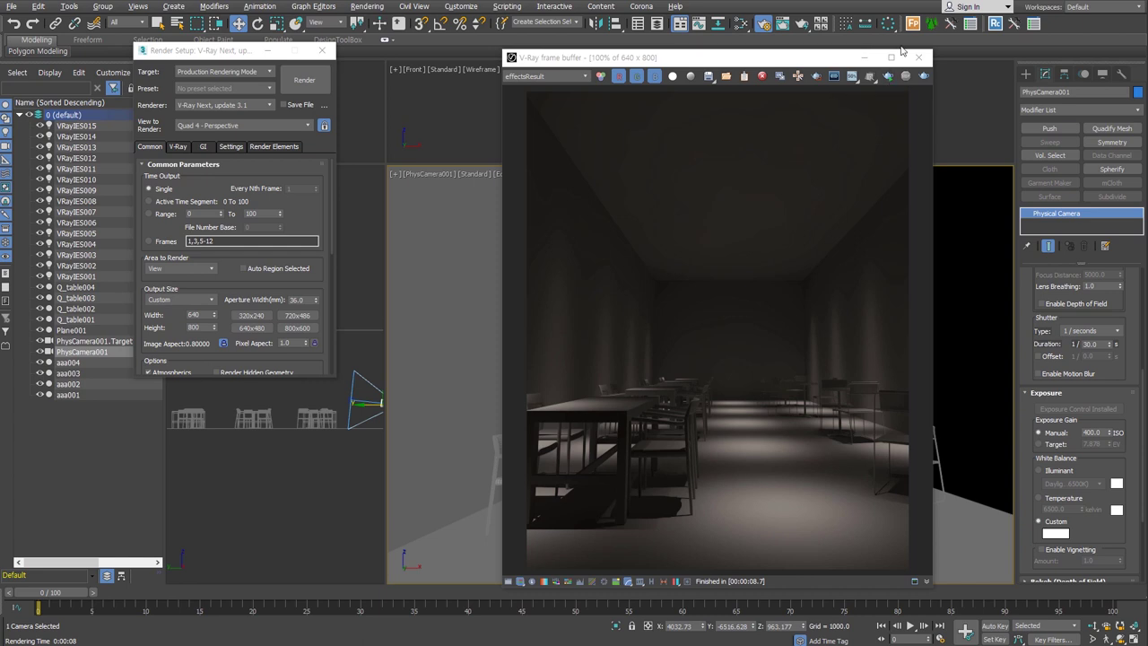
# Start the interactive render, select Plane001 and add a new VRayMtl in the Slate Material Editor
pyautogui.click(888, 75)
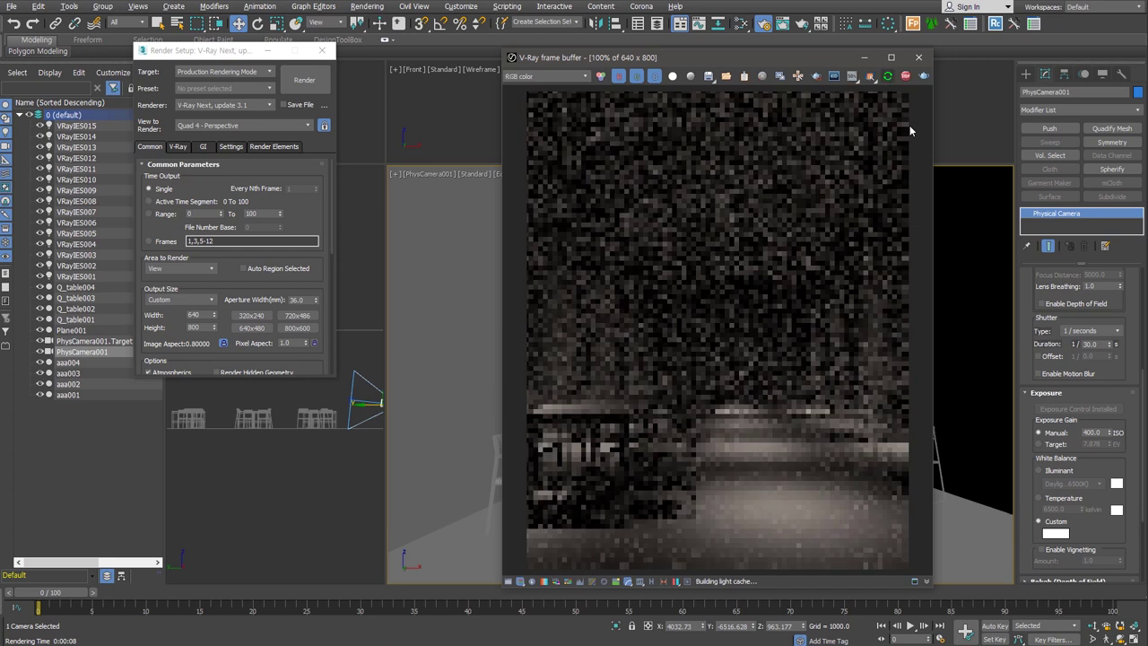
pyautogui.click(978, 267)
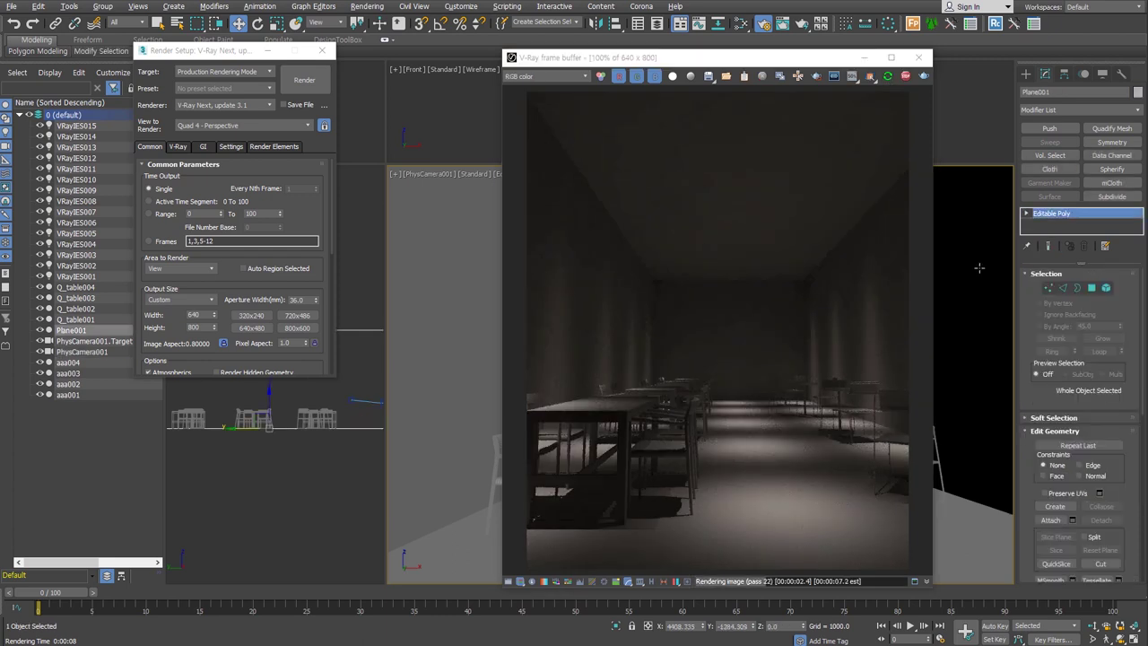
pyautogui.press('m')
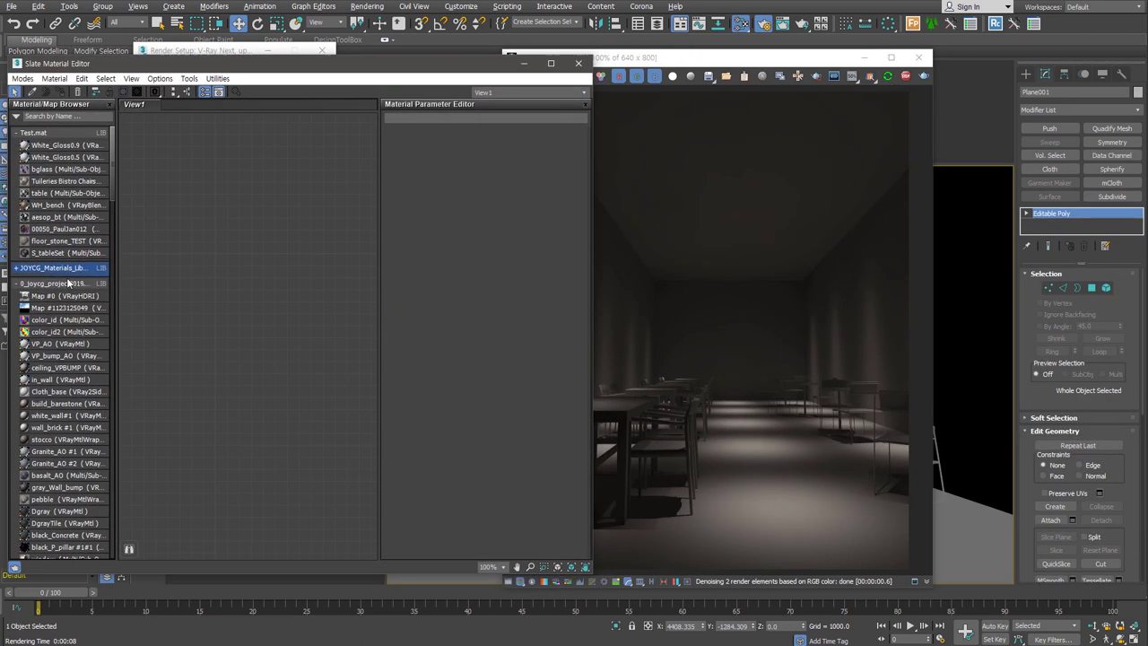
pyautogui.click(68, 284)
pyautogui.click(67, 298)
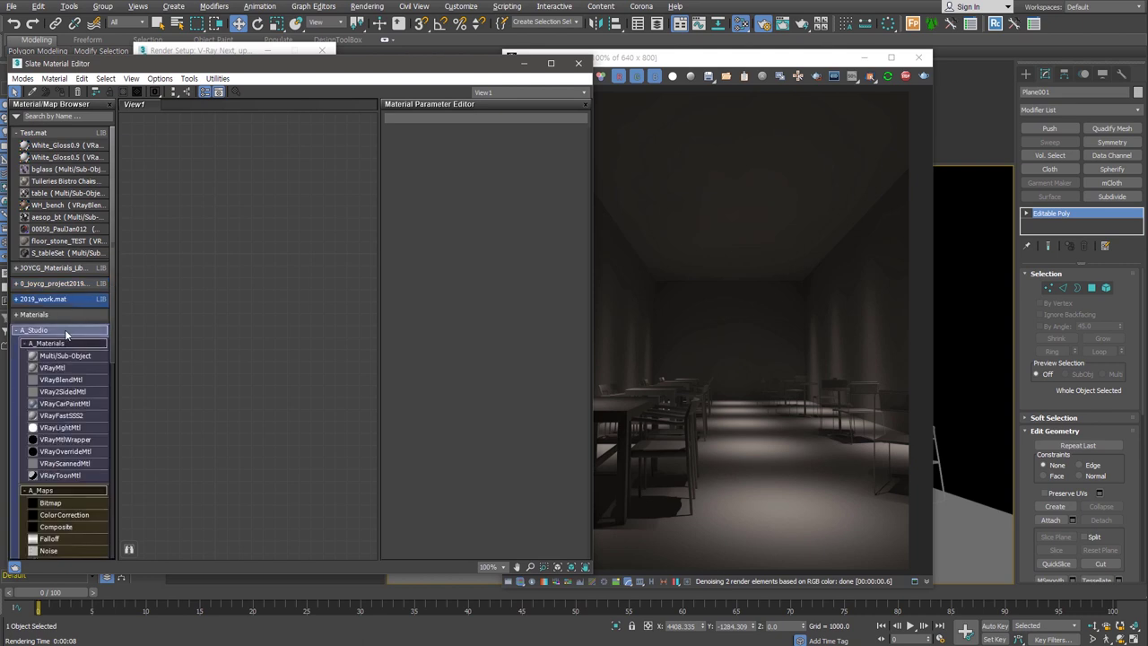
pyautogui.moveTo(65, 368); pyautogui.dragTo(275, 247)
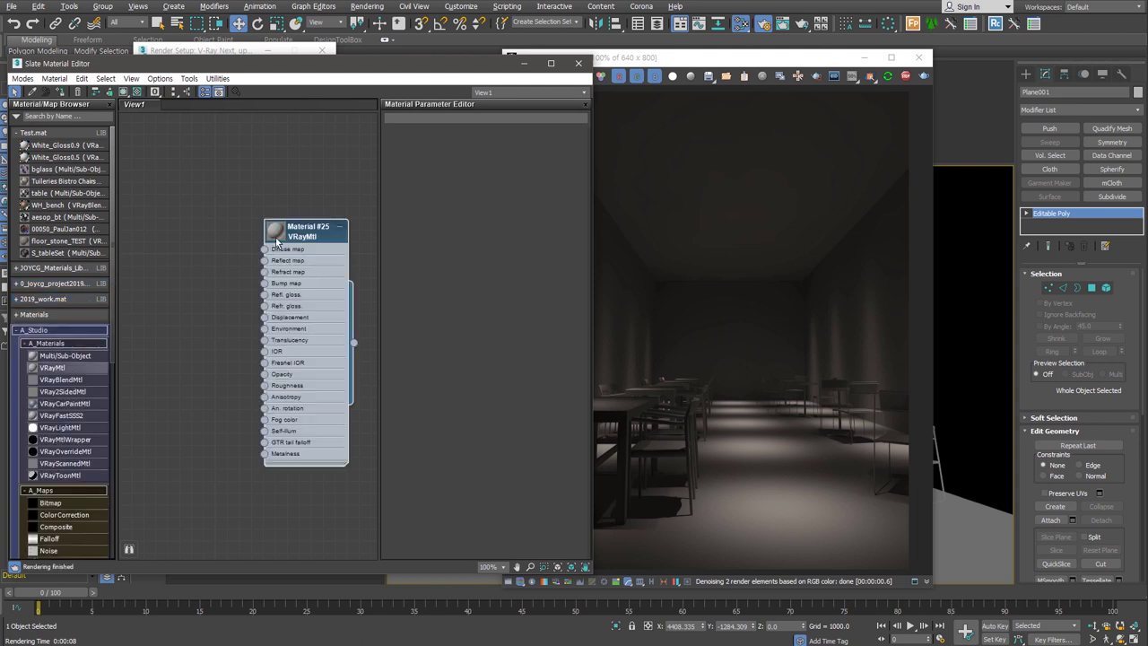
pyautogui.doubleClick(275, 235)
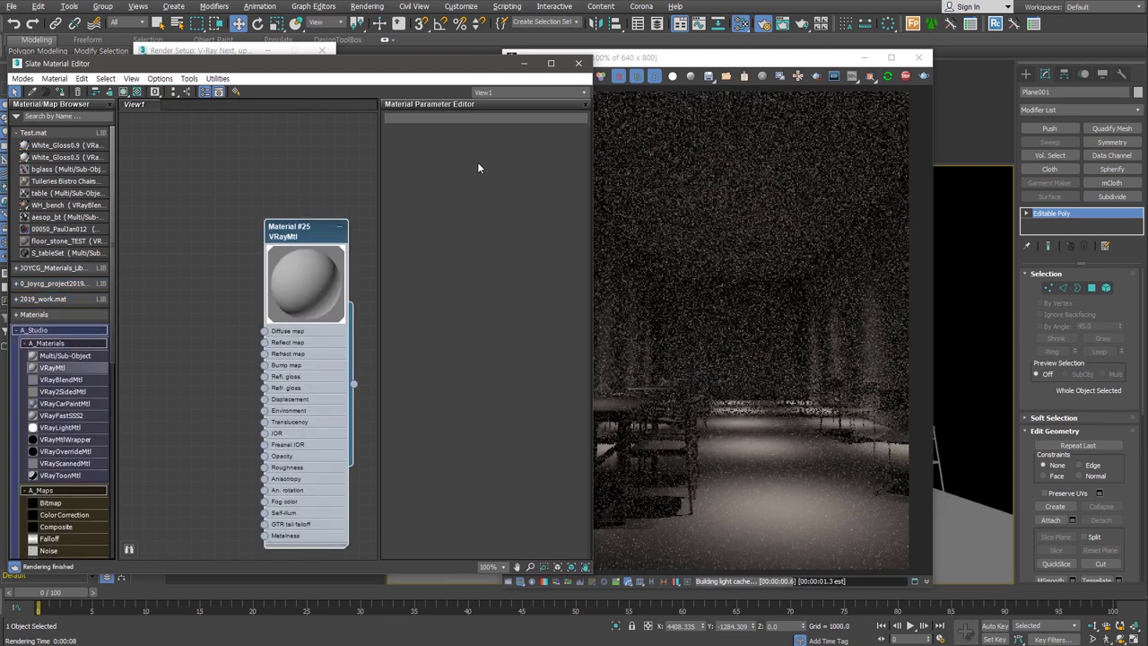
# Give Material #25 grey 200 diffuse, white reflection, 0.65 glossiness and Ward BRDF
pyautogui.click(462, 146)
pyautogui.moveTo(490, 143); pyautogui.dragTo(489, 128)
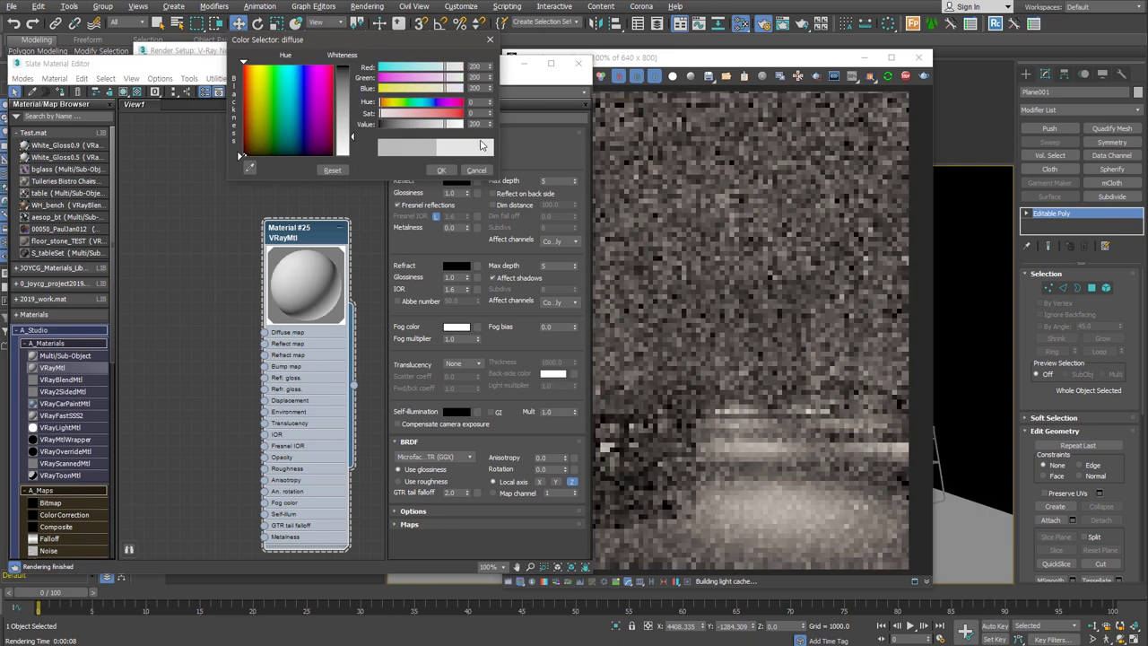
pyautogui.click(440, 170)
pyautogui.click(456, 183)
pyautogui.moveTo(490, 143); pyautogui.dragTo(490, 117)
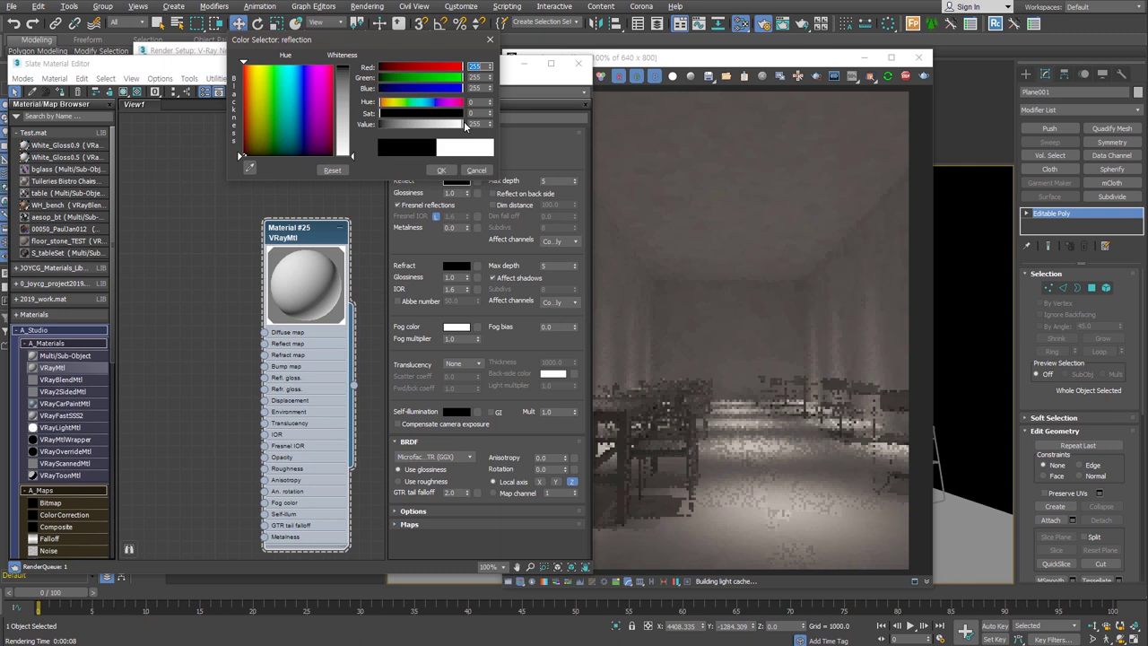
pyautogui.click(441, 169)
pyautogui.doubleClick(454, 193)
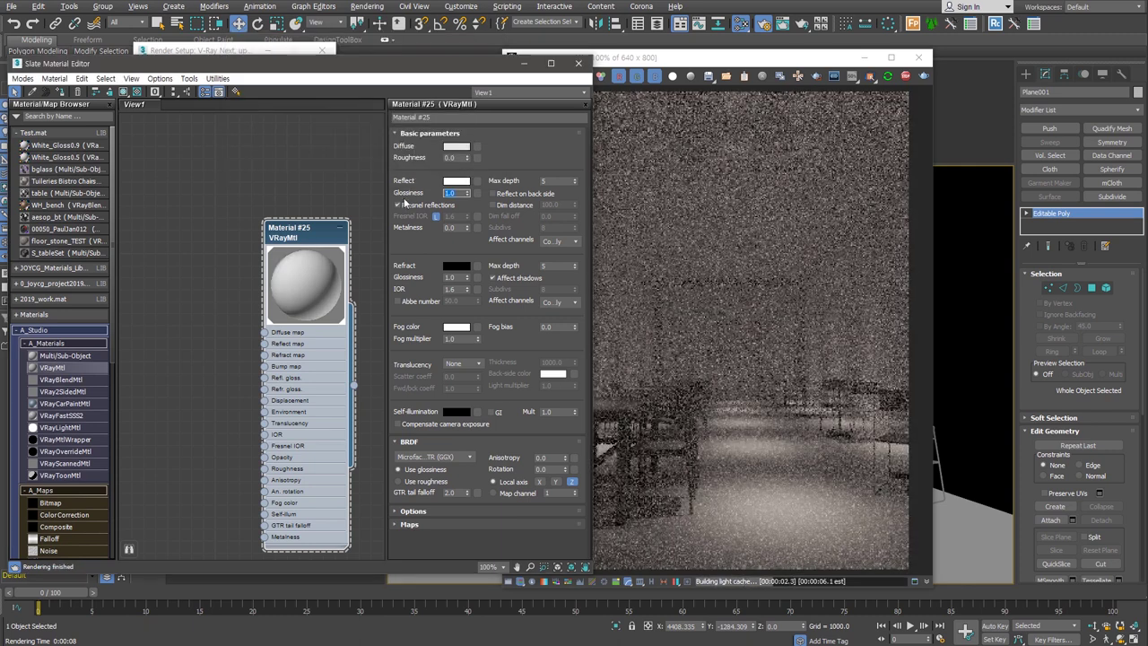
pyautogui.write('0.8')
pyautogui.write('0.65')
pyautogui.press('Return')
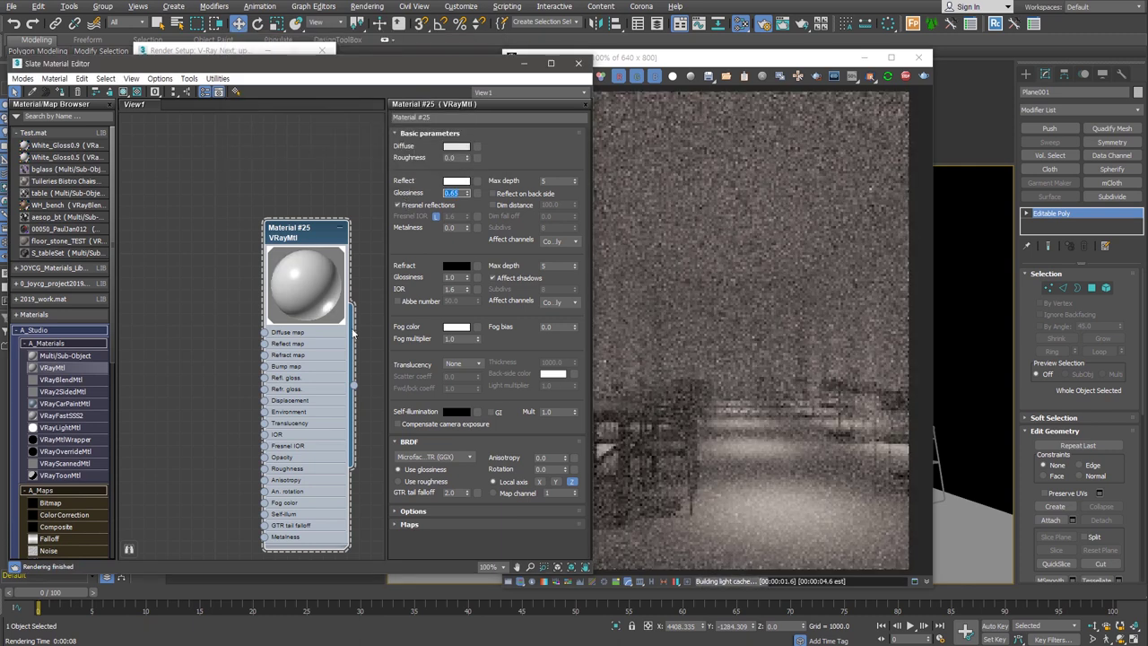
pyautogui.click(471, 459)
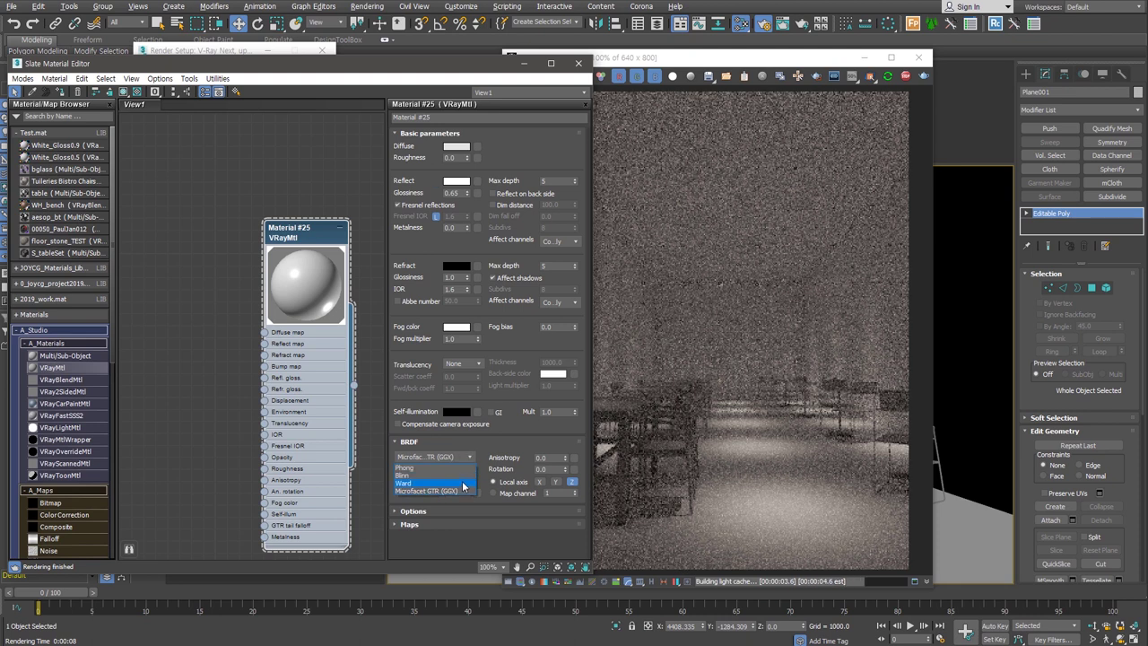
pyautogui.click(465, 484)
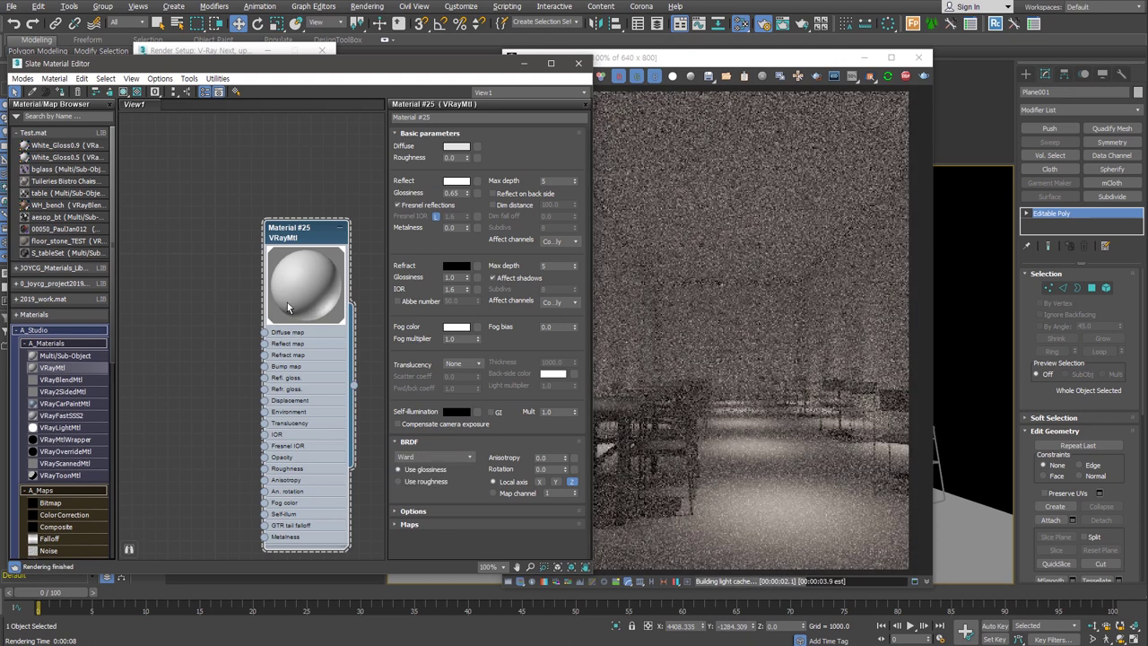
pyautogui.click(718, 274)
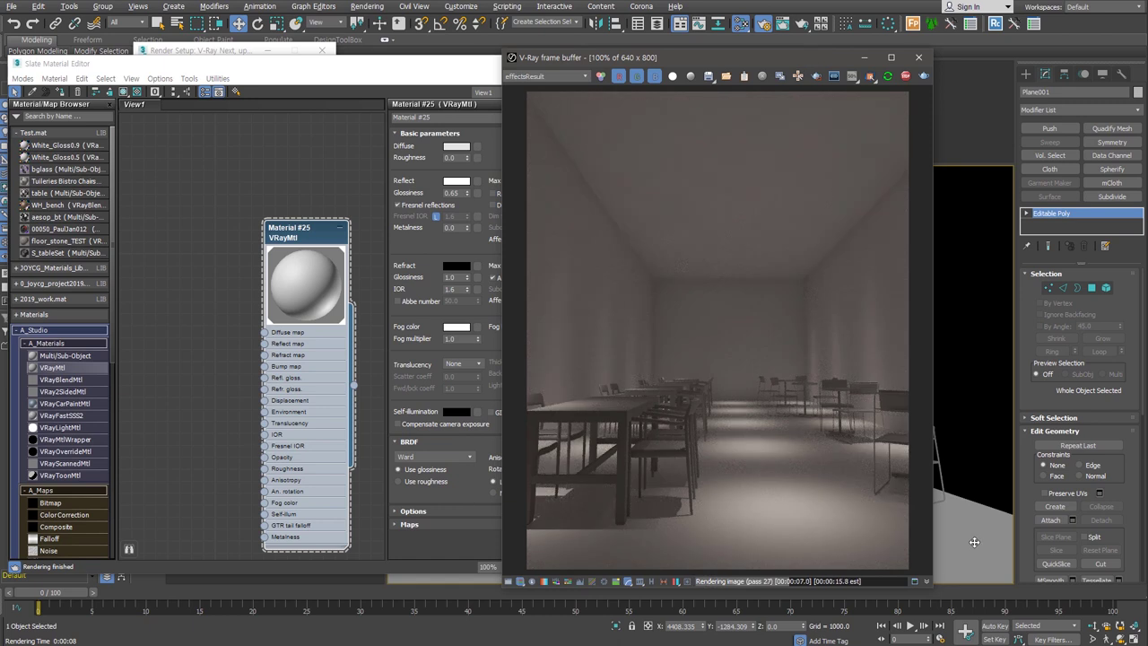
# Detach the floor polygon as a separate object named 'floor' and select it
pyautogui.press('4')
pyautogui.click(966, 524)
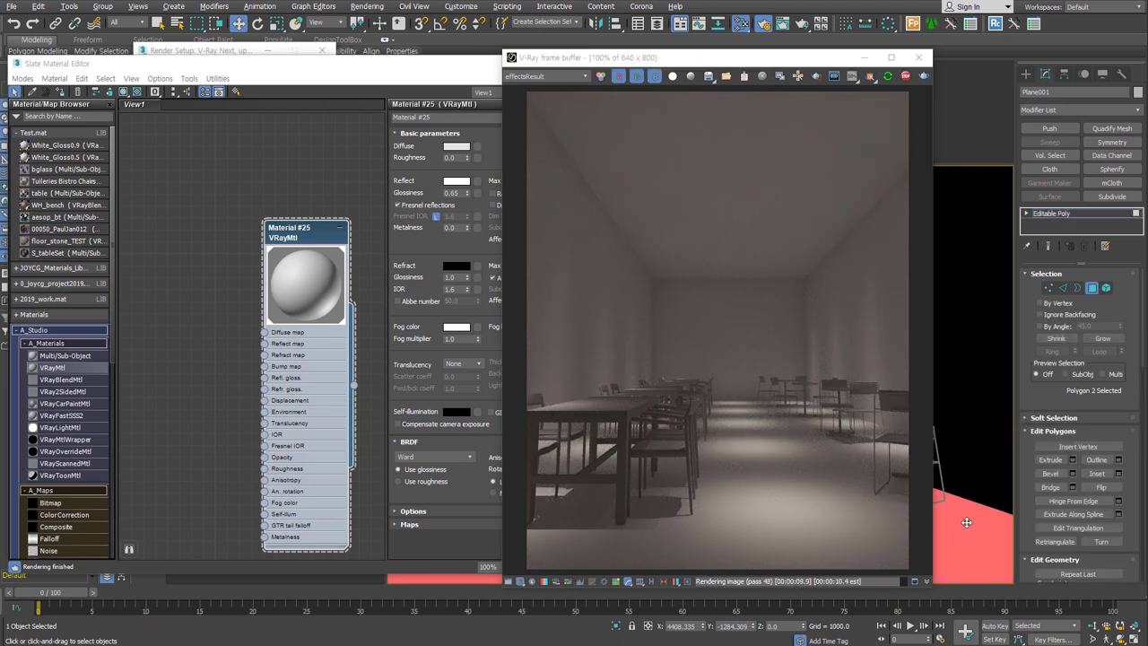
pyautogui.hotkey('alt', 'd')
pyautogui.write('floor')
pyautogui.press('Return')
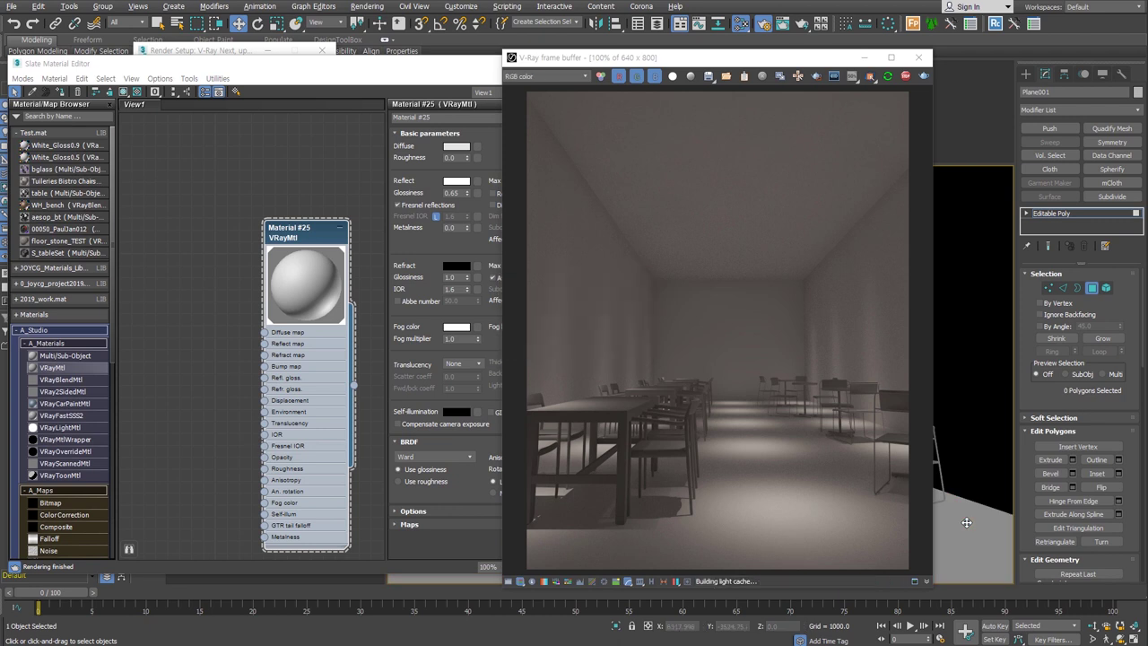
pyautogui.click(1092, 289)
pyautogui.click(982, 529)
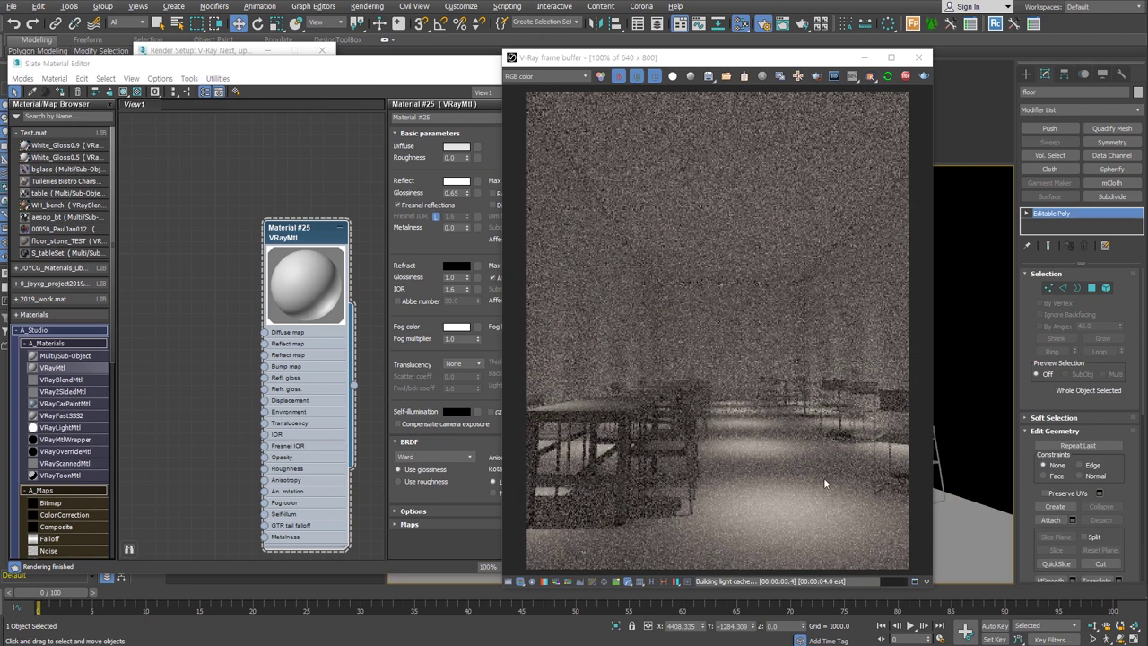
# Copy the material to Material #26 with 0.85 glossiness and Microfacet GTR (GGX) BRDF
pyautogui.keyDown('shift'); pyautogui.moveTo(314, 403); pyautogui.dragTo(208, 404); pyautogui.keyUp('shift')
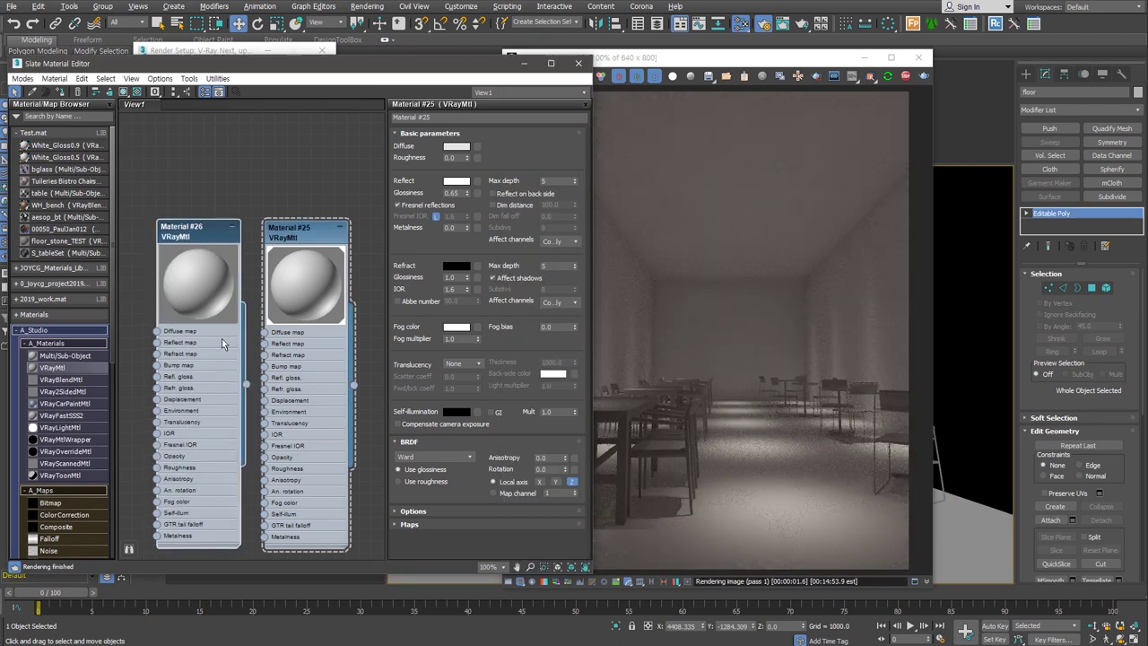
pyautogui.doubleClick(213, 315)
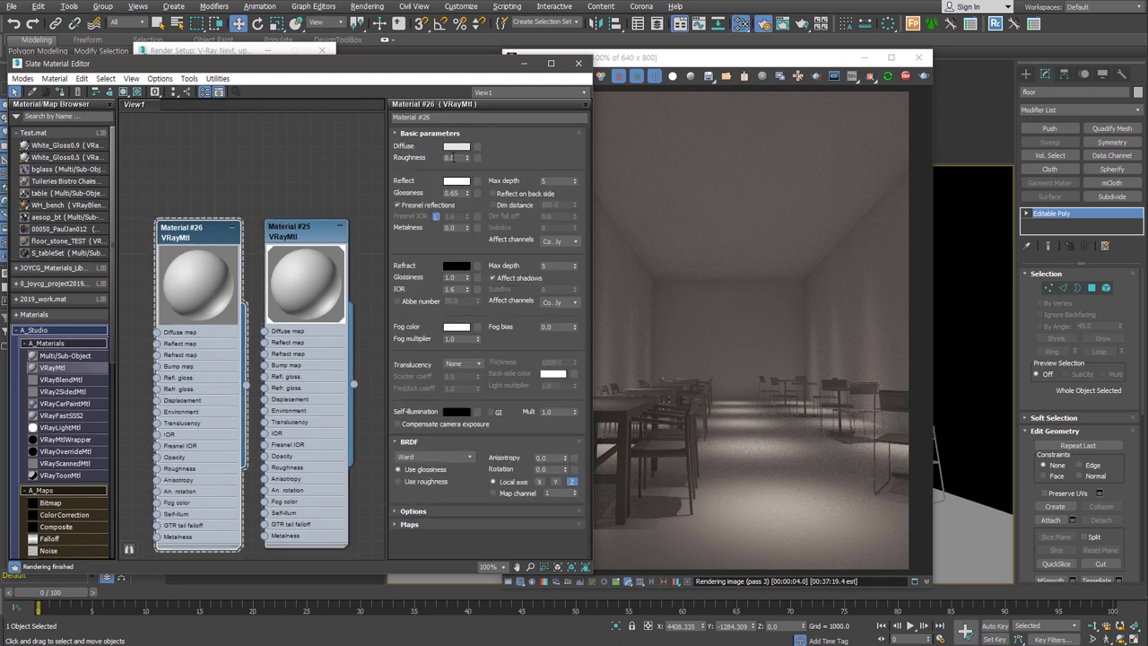
pyautogui.press('BackSpace')
pyautogui.press('Return')
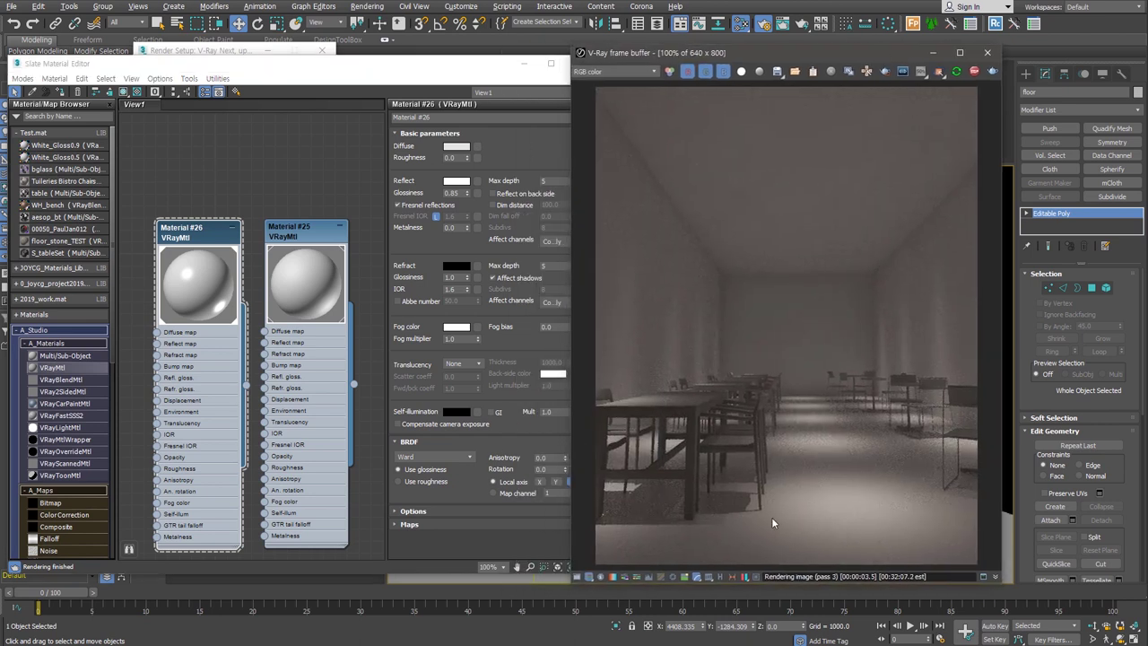
pyautogui.click(468, 457)
pyautogui.click(462, 493)
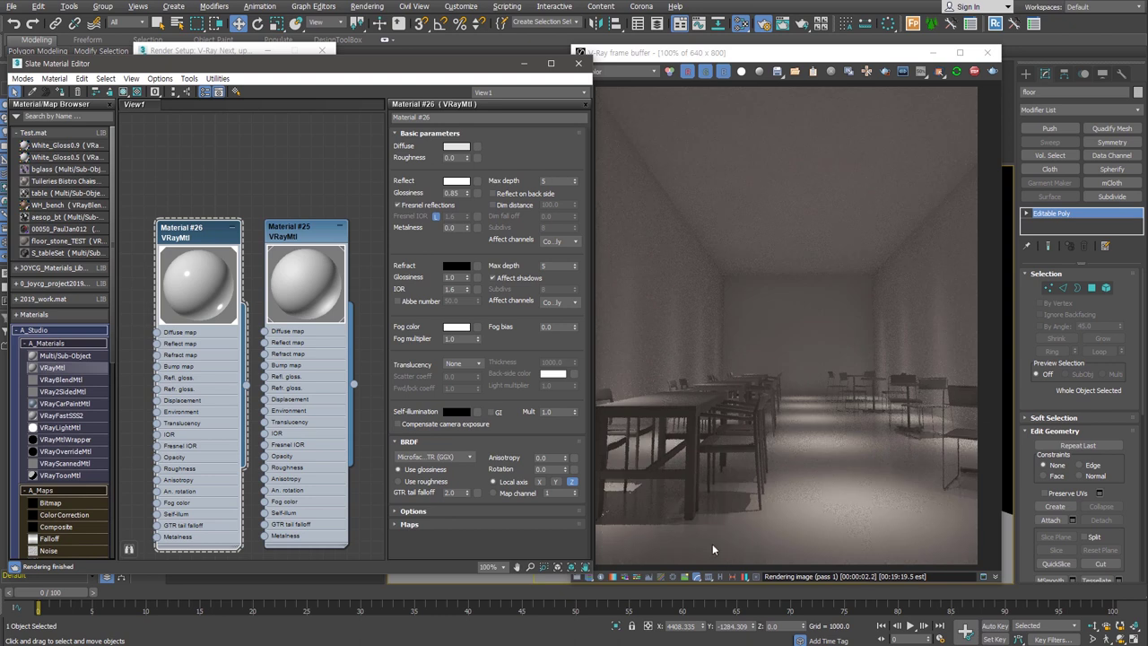
pyautogui.click(523, 63)
pyautogui.moveTo(754, 50); pyautogui.dragTo(777, 26)
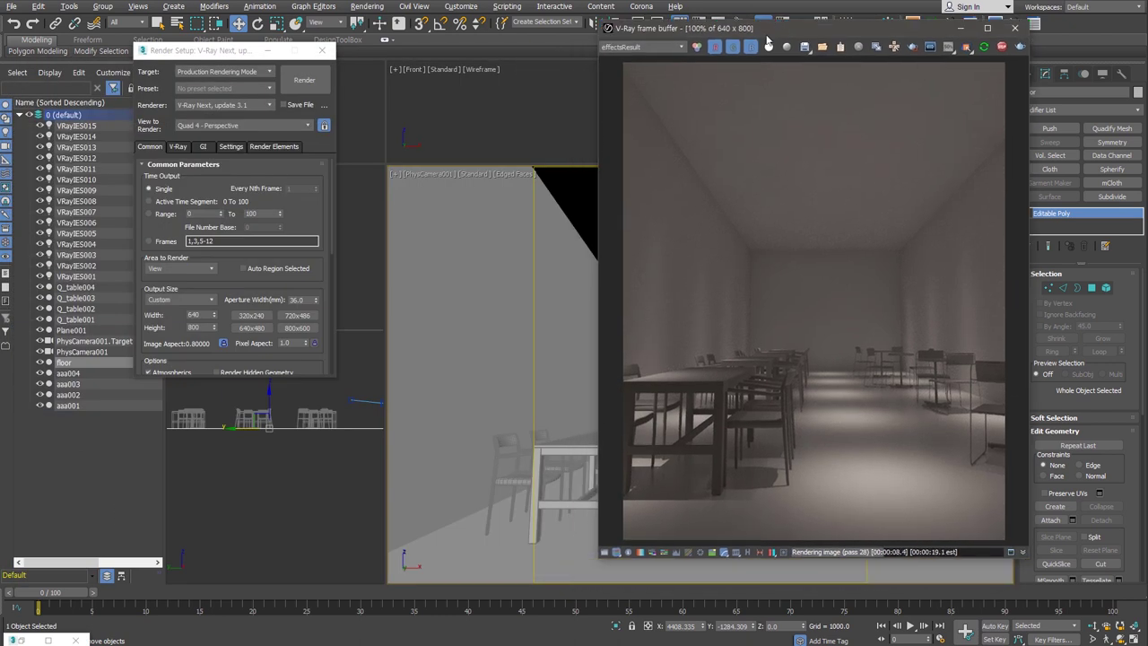
# Select PhysCamera001 and change its aperture from f/5.6 to f/4.0
pyautogui.click(436, 174)
pyautogui.click(474, 399)
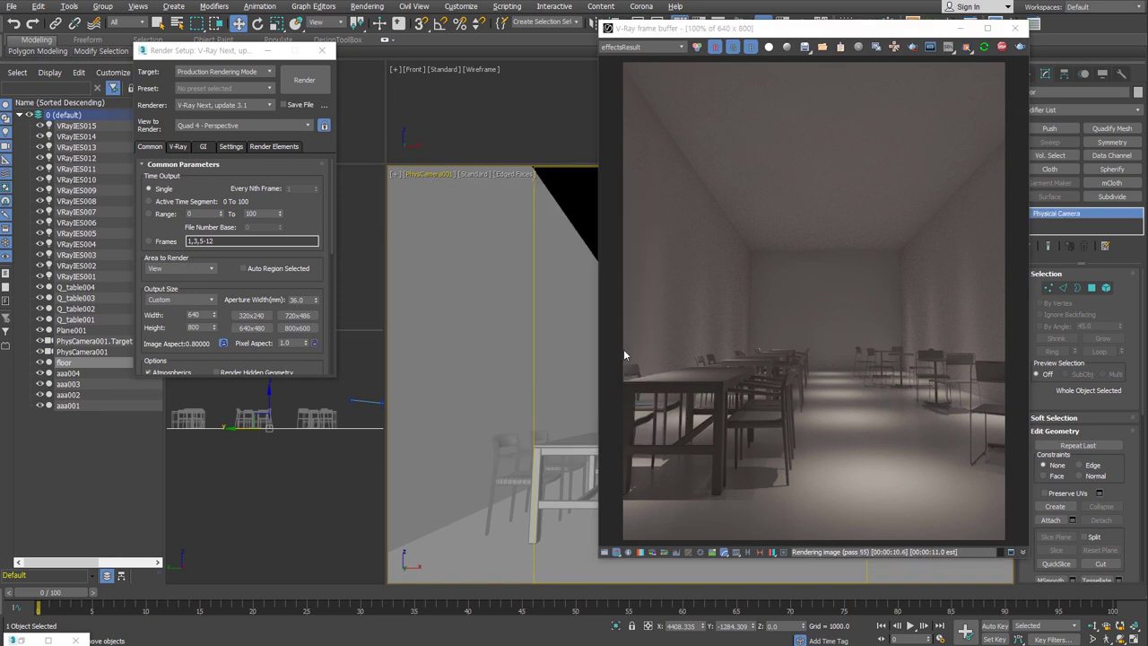
pyautogui.moveTo(856, 32); pyautogui.dragTo(769, 36)
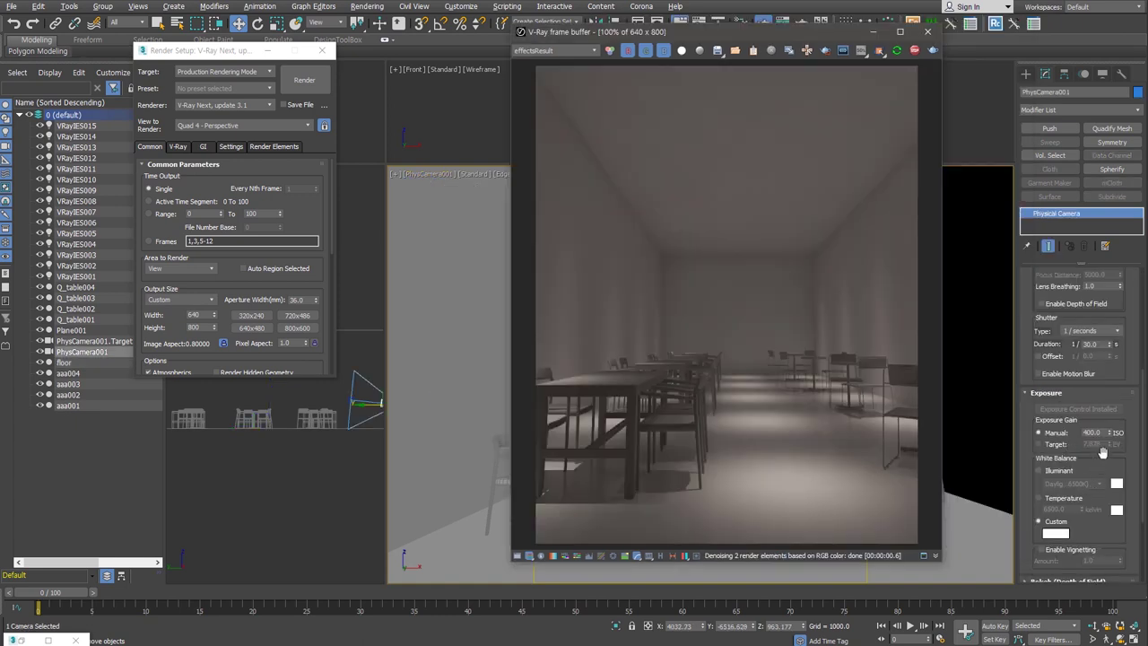
pyautogui.scroll(3, 1103, 360)
pyautogui.doubleClick(1102, 360)
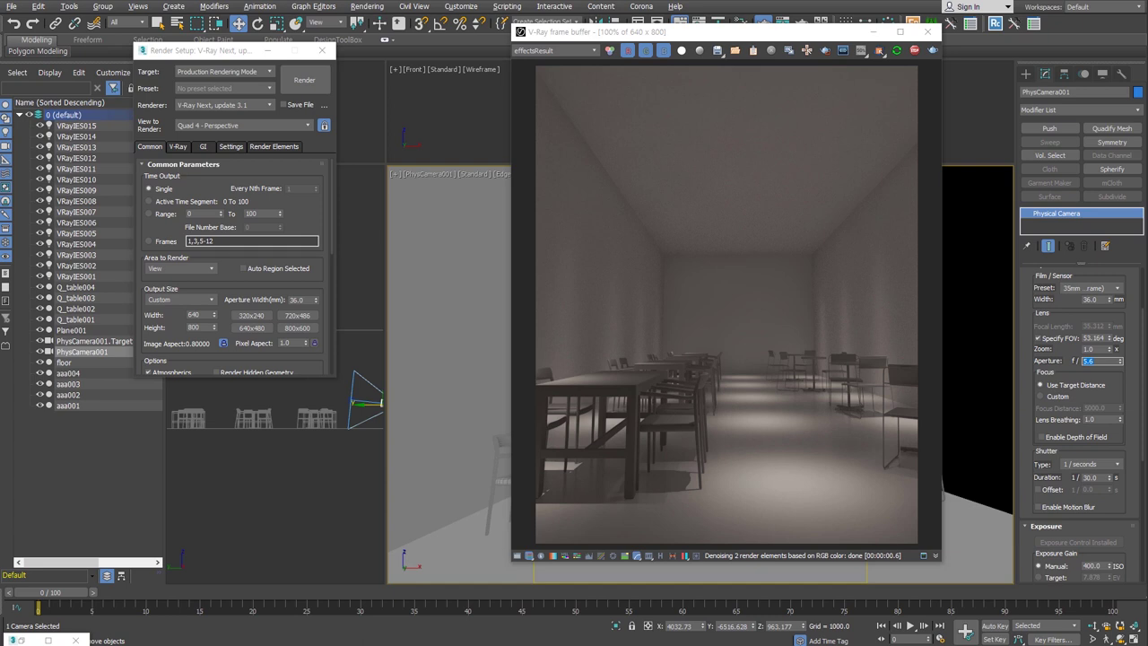
pyautogui.write('4')
pyautogui.press('Return')
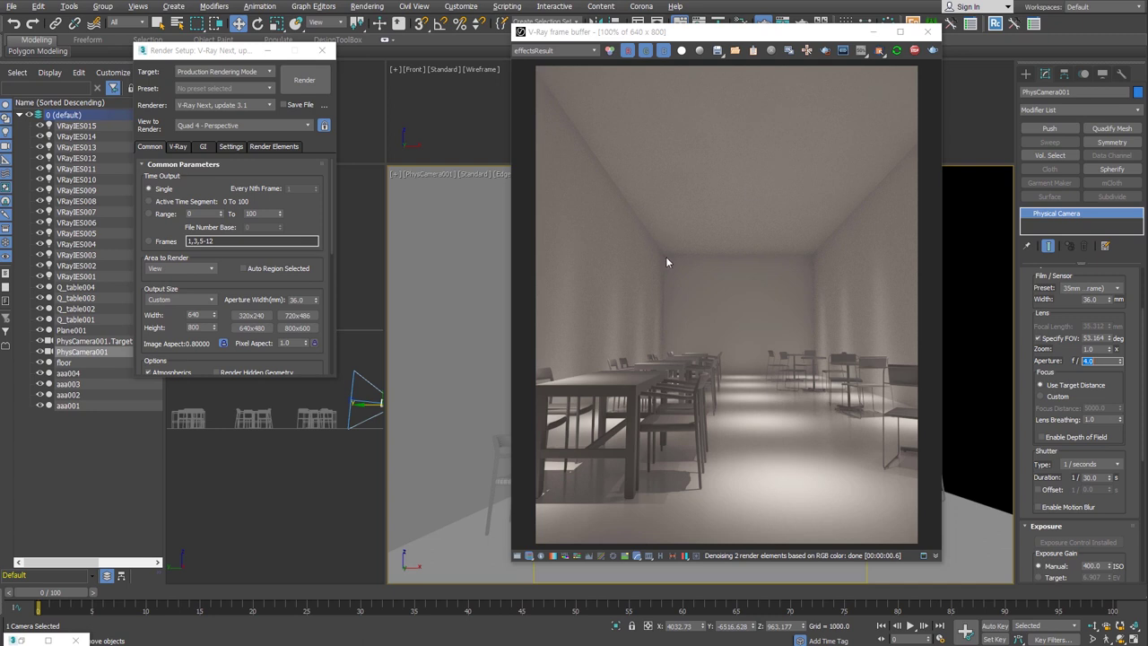
# Move and turn the camera toward the round table with chairs, then re-render in ActiveShade
pyautogui.moveTo(801, 37); pyautogui.dragTo(496, 70)
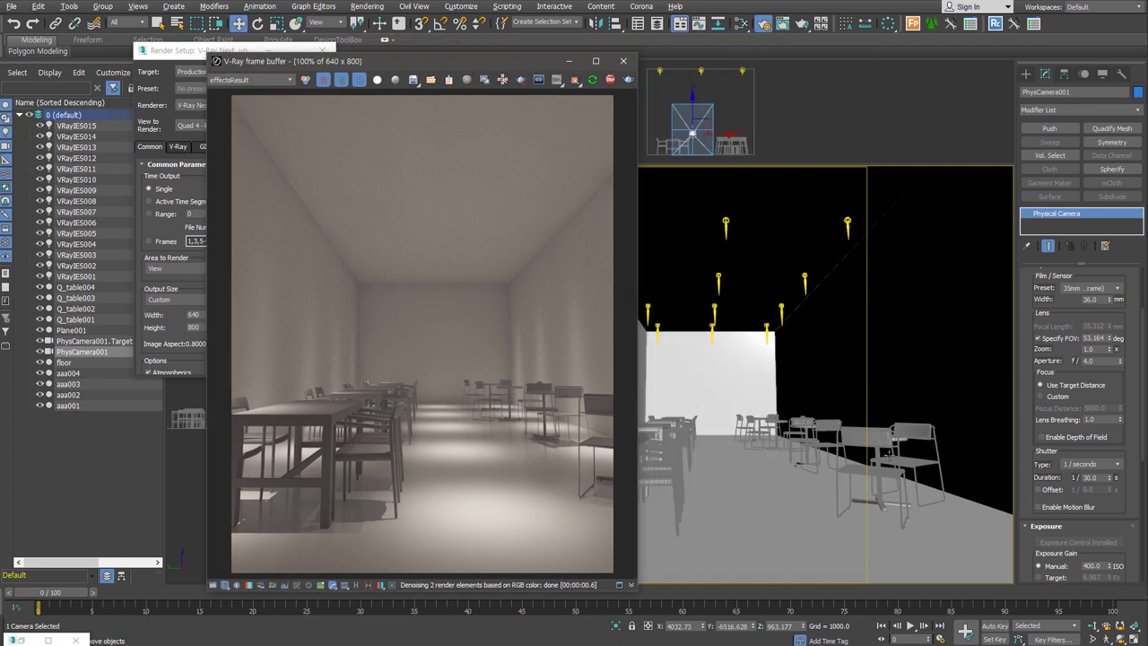
pyautogui.click(1105, 639)
pyautogui.moveTo(799, 403)
pyautogui.mouseDown()
pyautogui.moveTo(744, 403)
pyautogui.moveTo(756, 413)
pyautogui.moveTo(739, 397)
pyautogui.mouseUp()
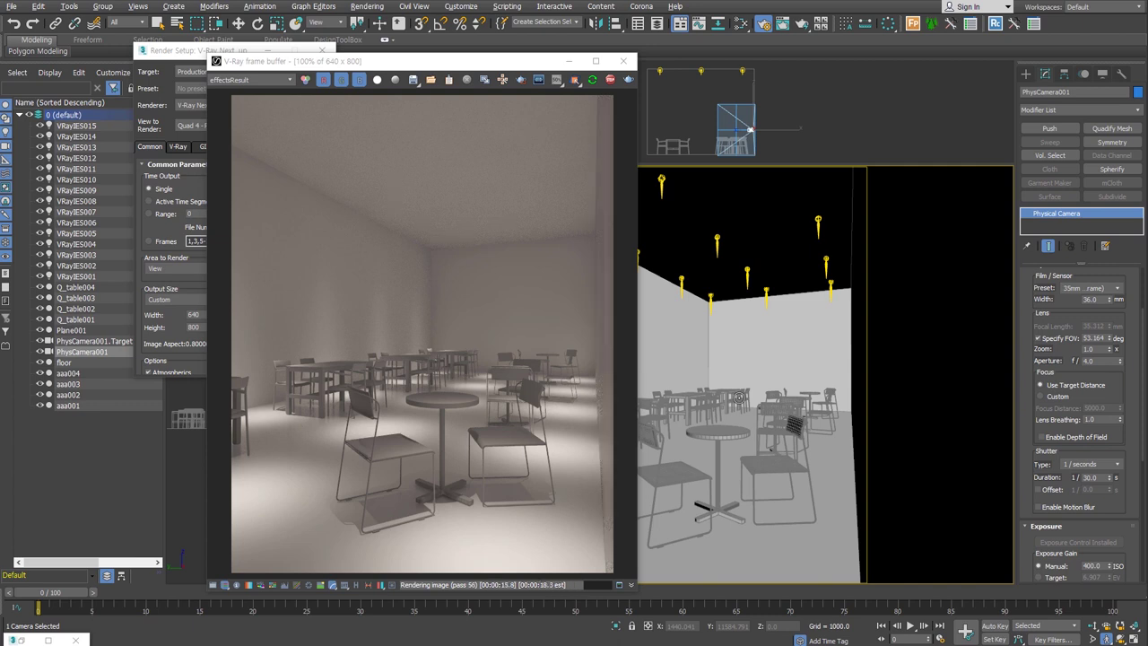
pyautogui.press('w')
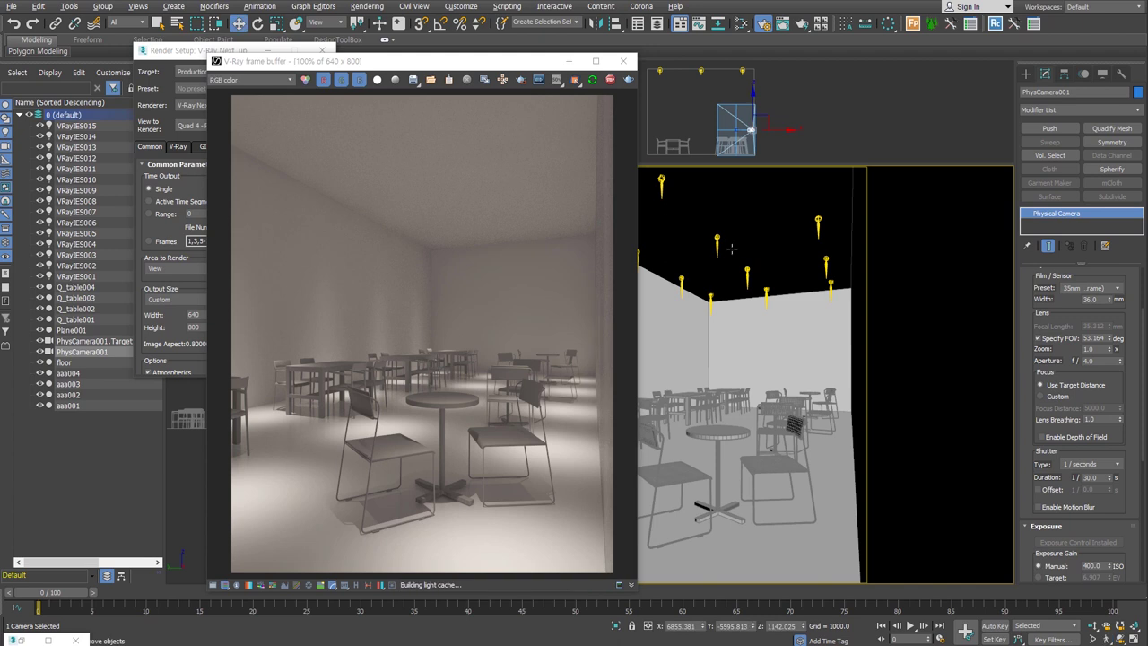
pyautogui.hotkey('shift', 'q')
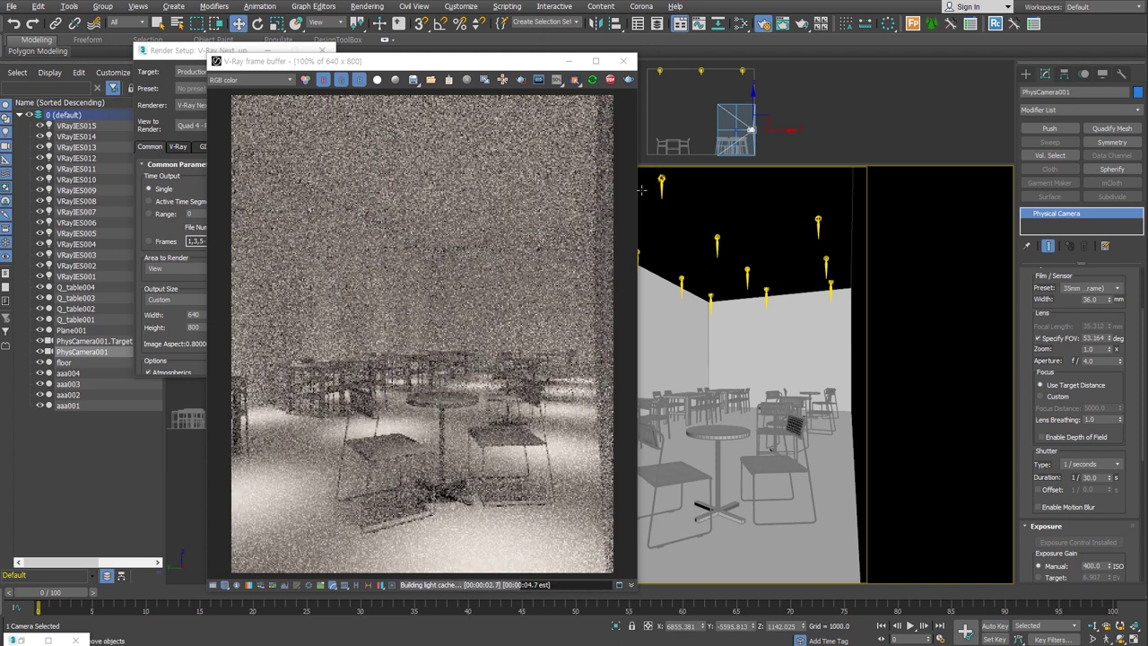